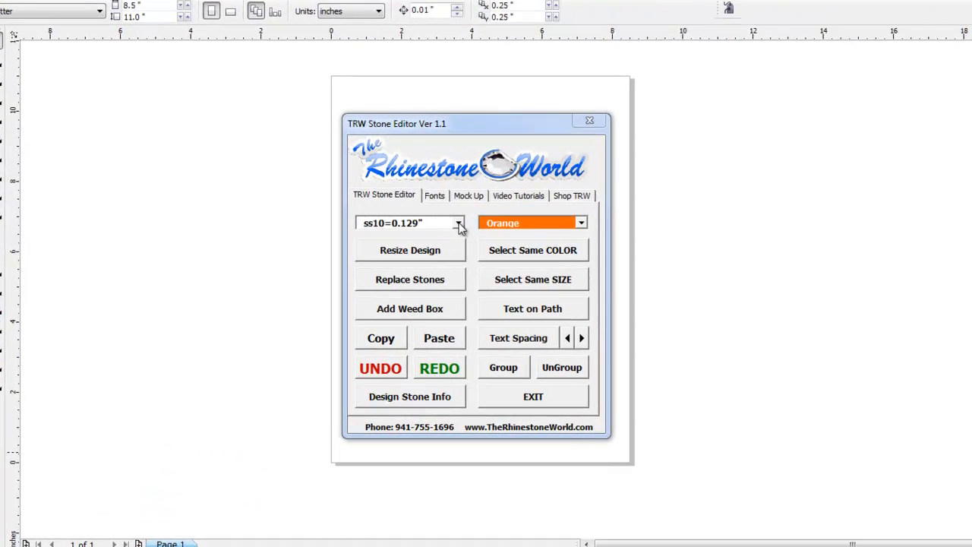
# - Look through the available stone sizes and stone colours, keeping ss10=0.129" and Orange selected
pyautogui.click(394, 235)
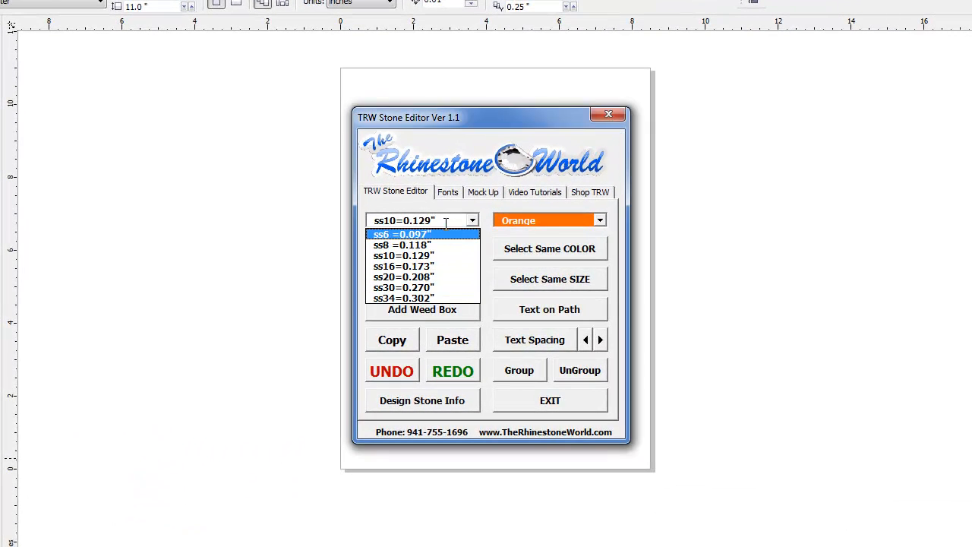
pyautogui.click(471, 221)
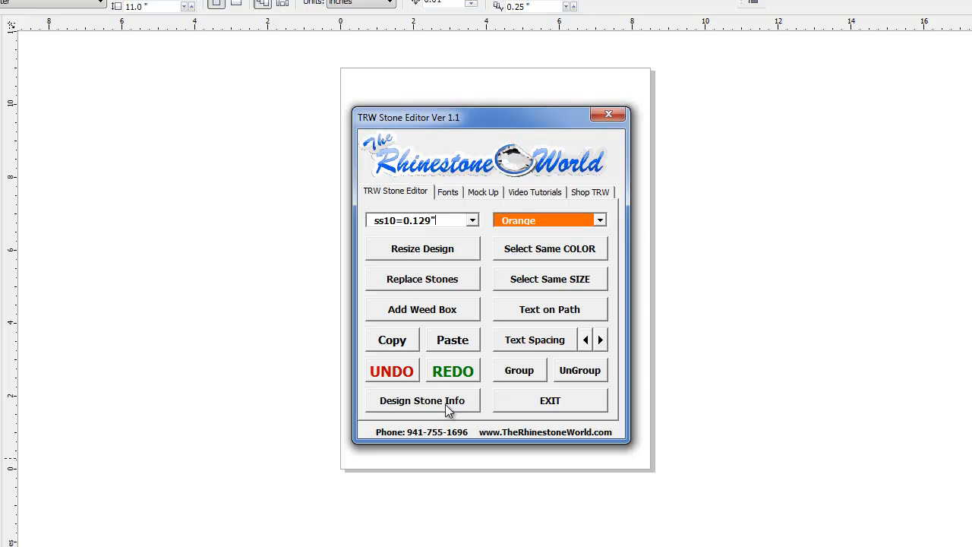
pyautogui.click(600, 221)
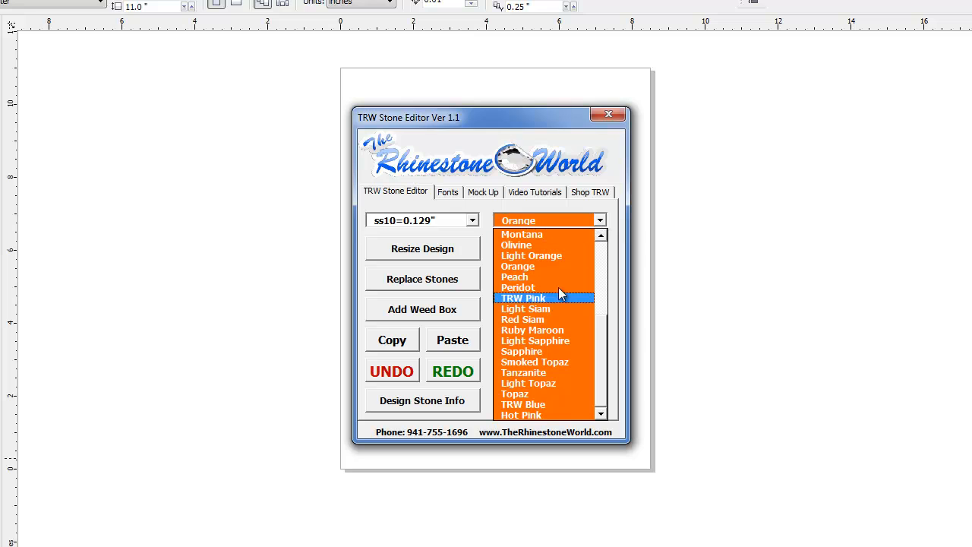
pyautogui.moveTo(601, 351); pyautogui.dragTo(599, 298)
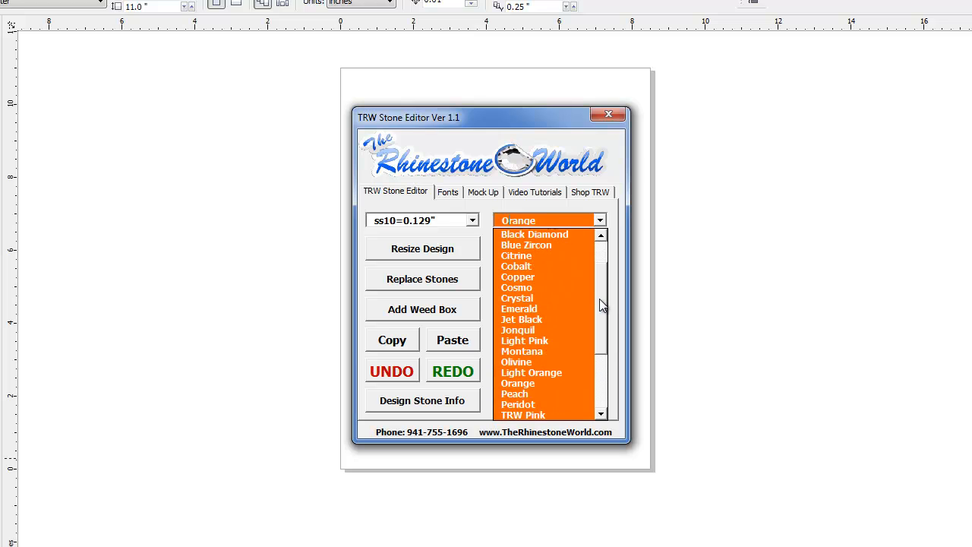
pyautogui.click(574, 219)
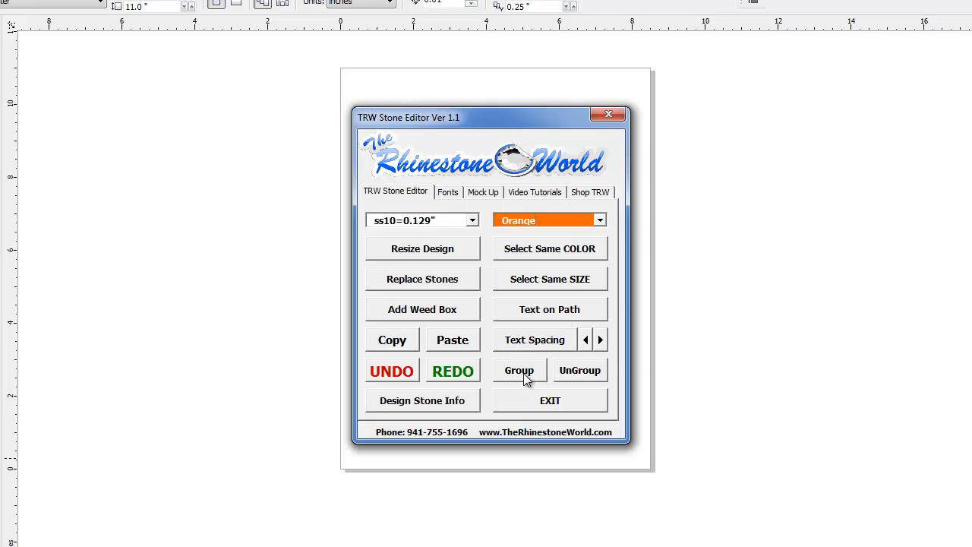
# - Clear the Stone Editor's font search and search the installed fonts for "trw"
pyautogui.click(448, 192)
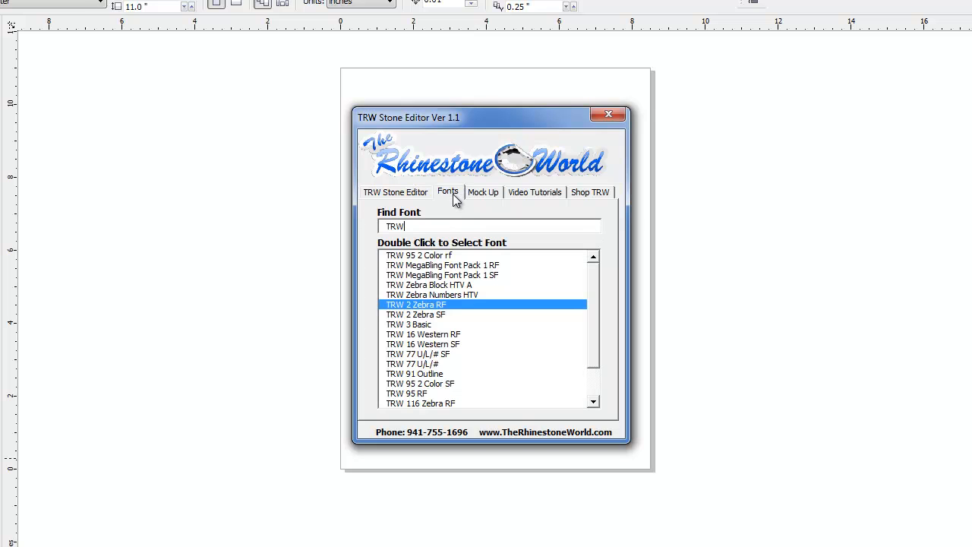
pyautogui.press('BackSpace')
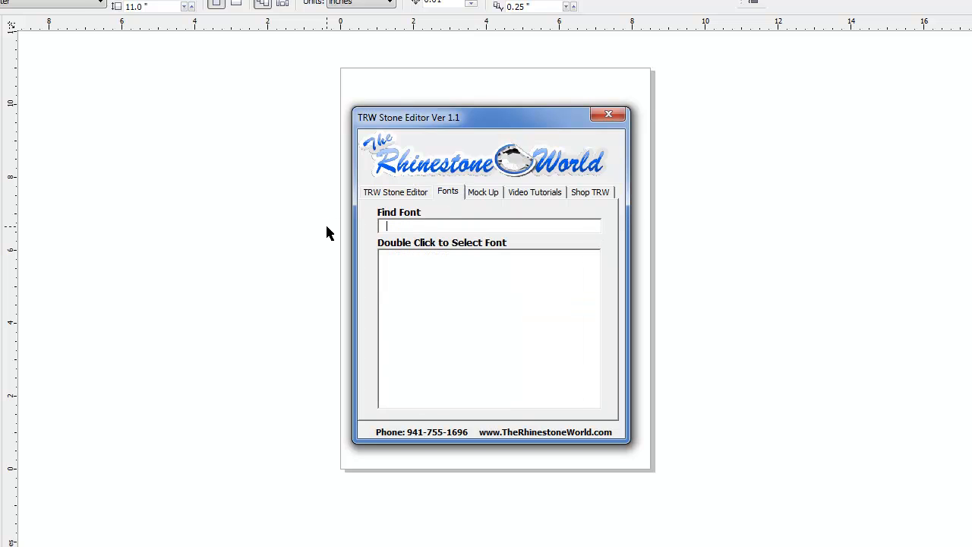
pyautogui.moveTo(479, 119); pyautogui.dragTo(504, 115)
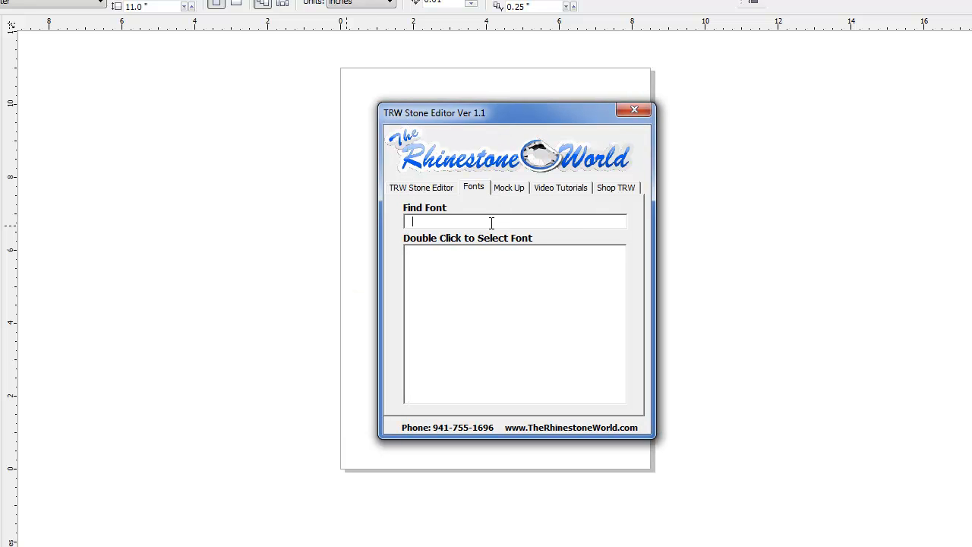
pyautogui.write('trw')
pyautogui.moveTo(616, 311)
pyautogui.mouseDown()
pyautogui.moveTo(621, 367)
pyautogui.moveTo(616, 300)
pyautogui.mouseUp()
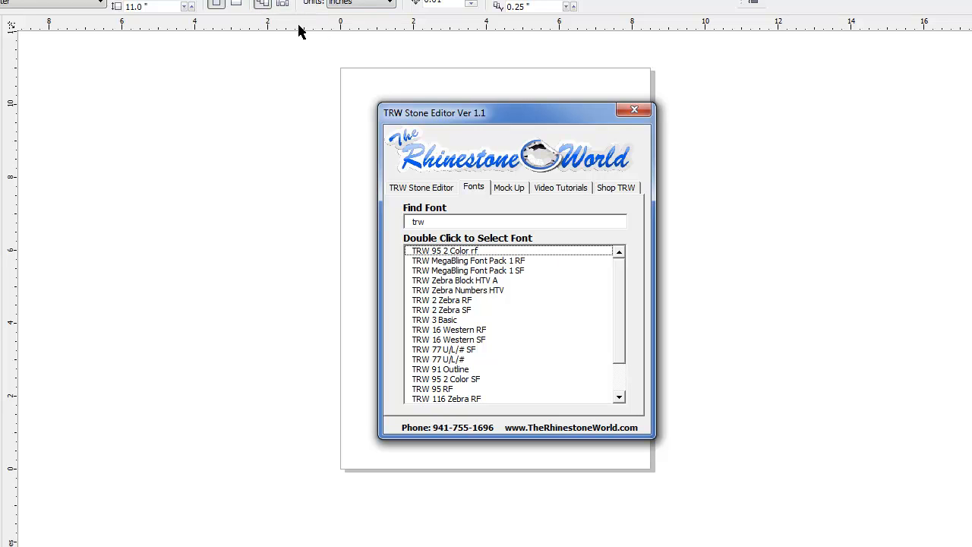
# - Search the fonts one after another for "colle", "imp" and "edw"
pyautogui.doubleClick(420, 221)
pyautogui.write('colle')
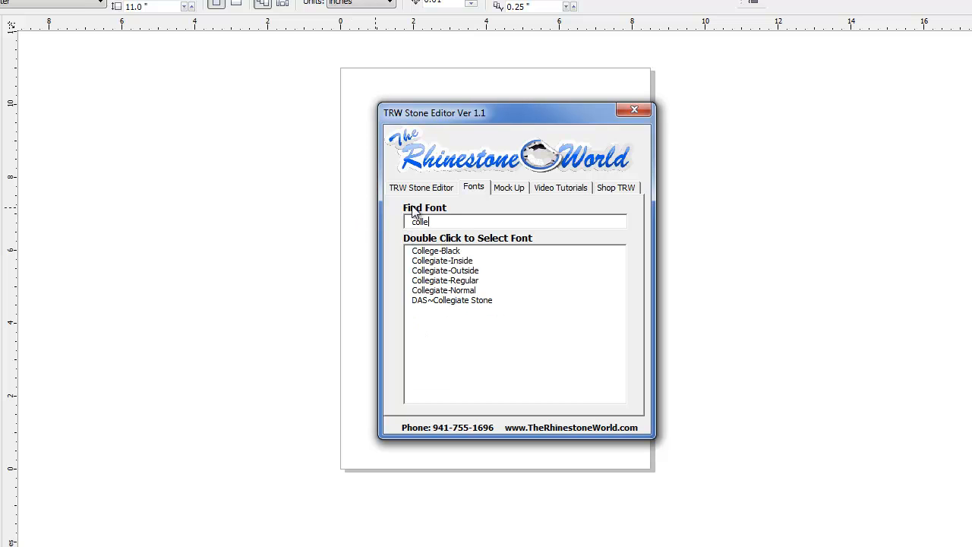
pyautogui.doubleClick(446, 222)
pyautogui.write('im')
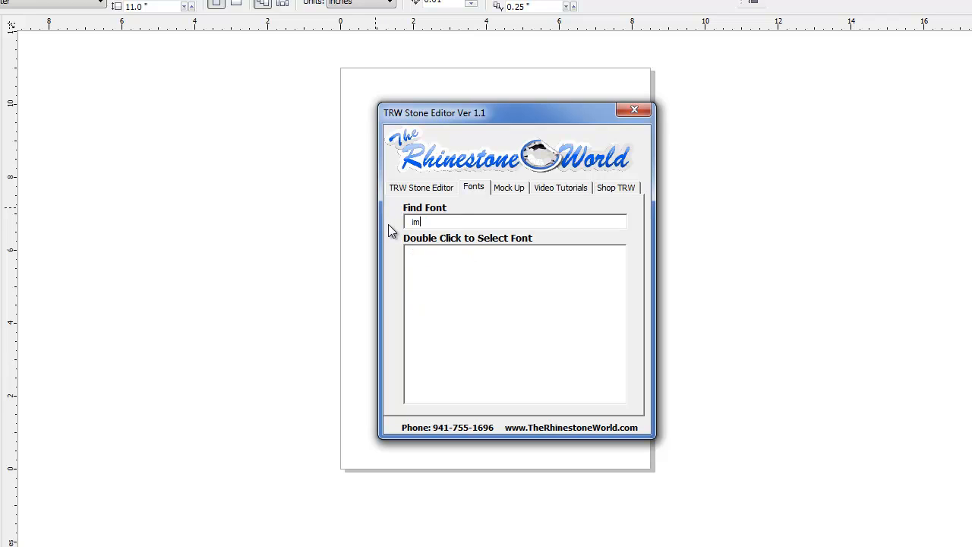
pyautogui.write('p')
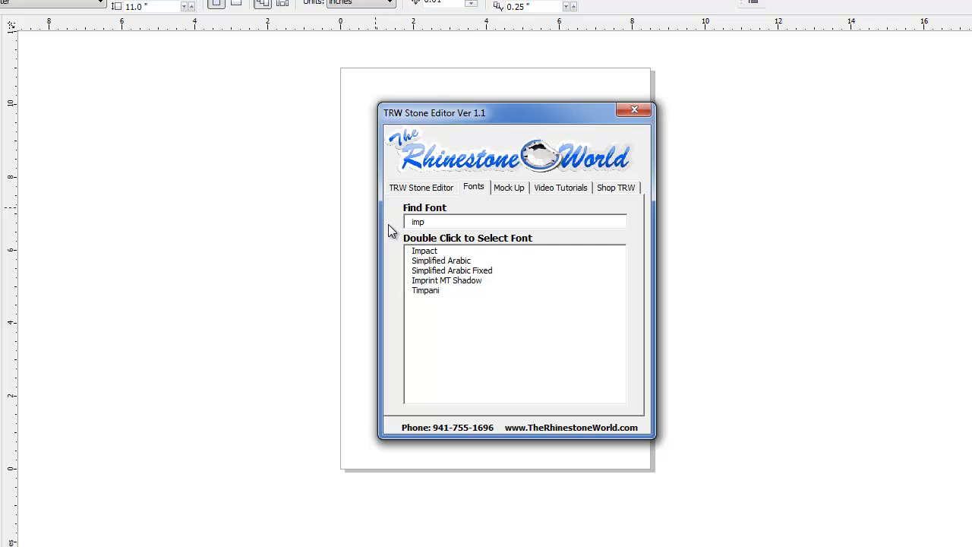
pyautogui.moveTo(431, 222); pyautogui.dragTo(411, 222)
pyautogui.write('edw')
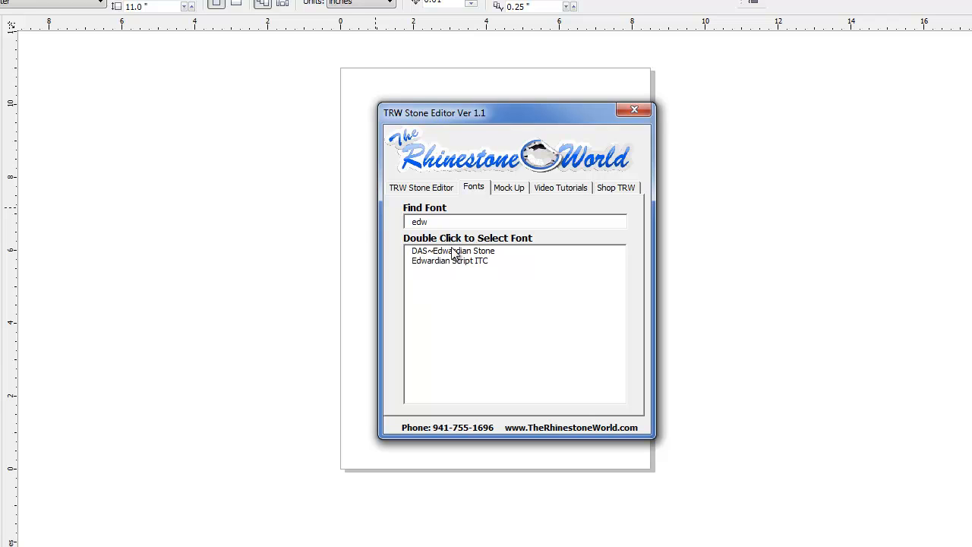
# - Search the fonts for "trw" again and look through the list down to its end
pyautogui.doubleClick(443, 221)
pyautogui.write('trw')
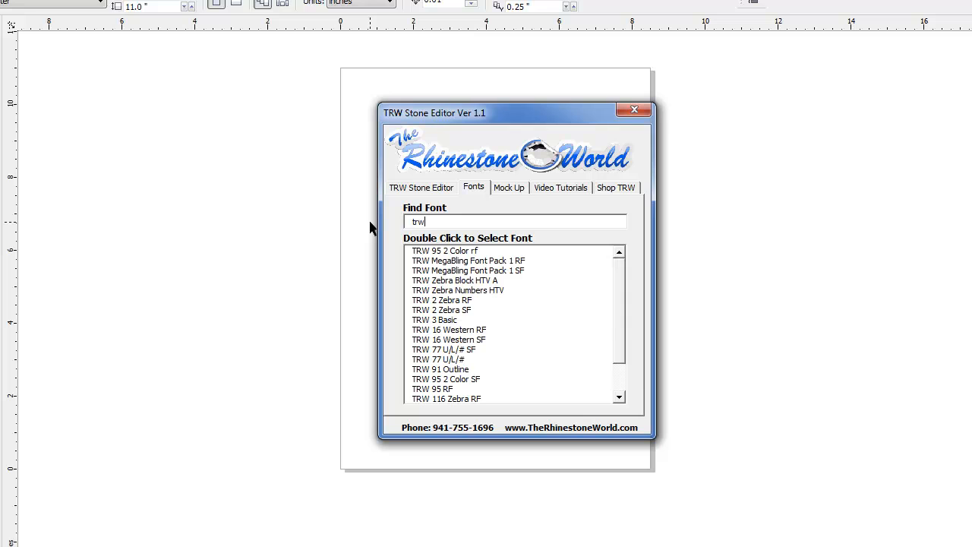
pyautogui.moveTo(616, 318); pyautogui.dragTo(621, 358)
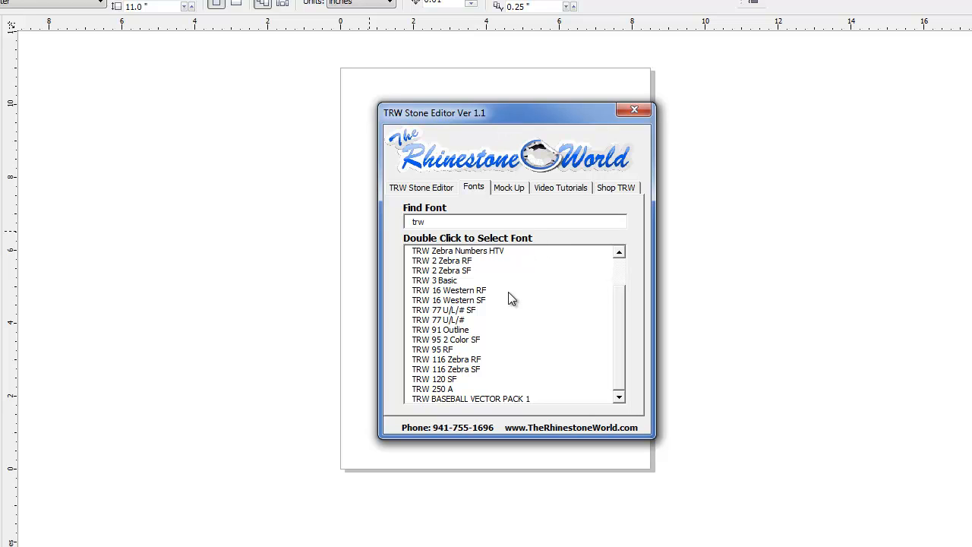
pyautogui.moveTo(621, 337)
pyautogui.mouseDown()
pyautogui.moveTo(613, 302)
pyautogui.moveTo(617, 353)
pyautogui.mouseUp()
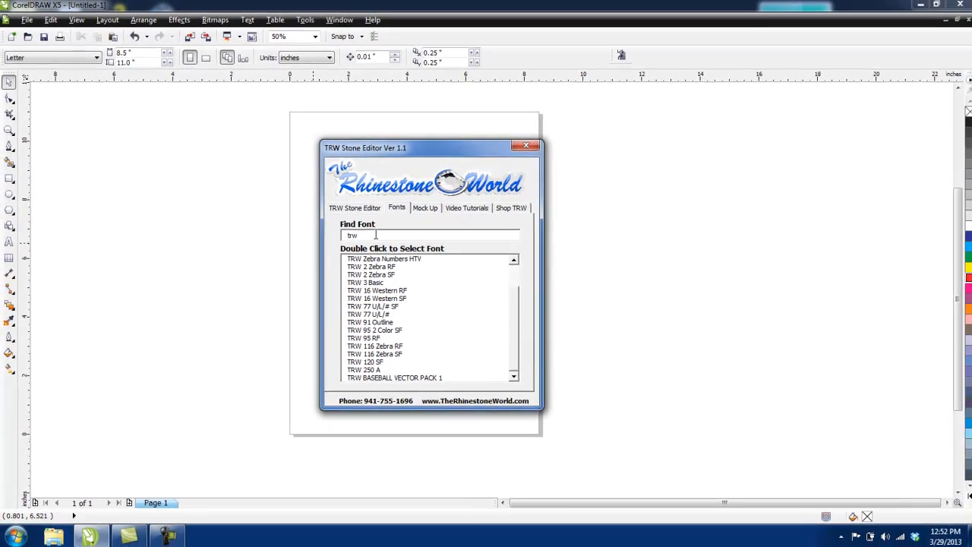
# - View the Stone Editor's Mock Up, Video Tutorials and Shop TRW pages in turn
pyautogui.click(423, 208)
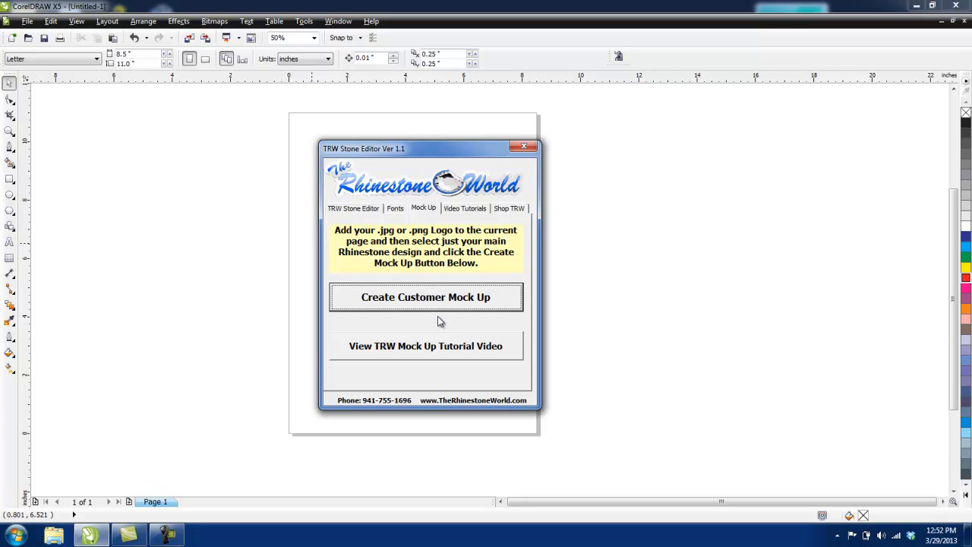
pyautogui.click(463, 209)
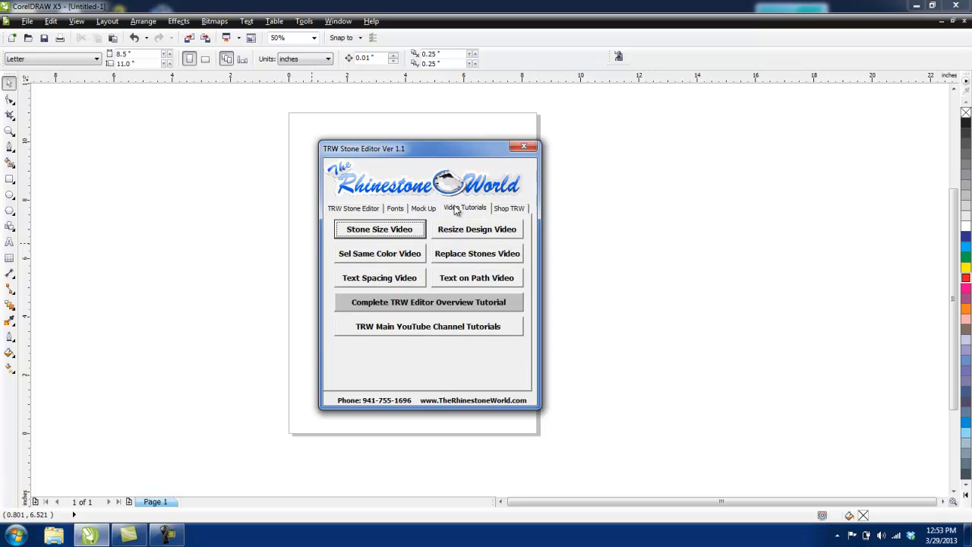
pyautogui.click(506, 210)
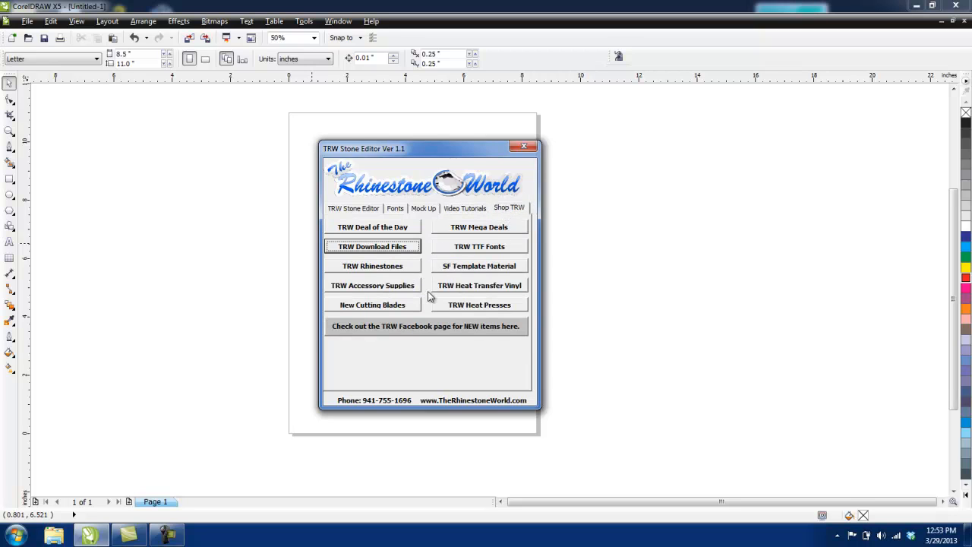
# - Return to the main stone editing tools and place the Stone Editor window beside the blank page
pyautogui.click(363, 206)
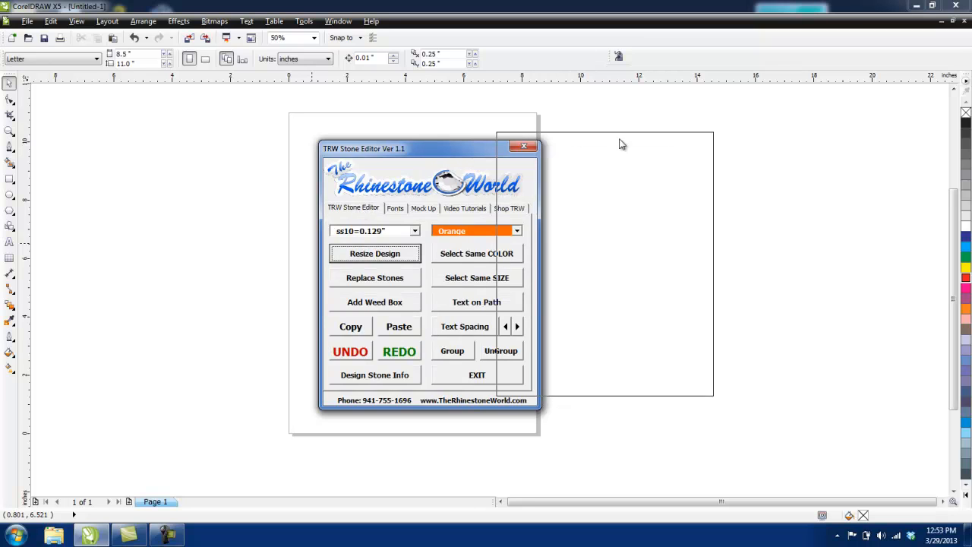
pyautogui.moveTo(668, 143); pyautogui.dragTo(659, 143)
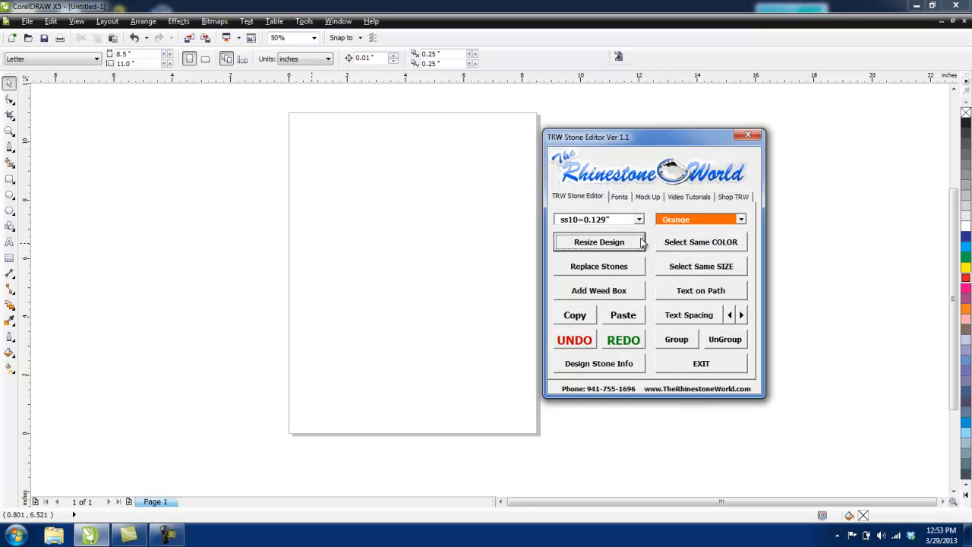
pyautogui.click(486, 267)
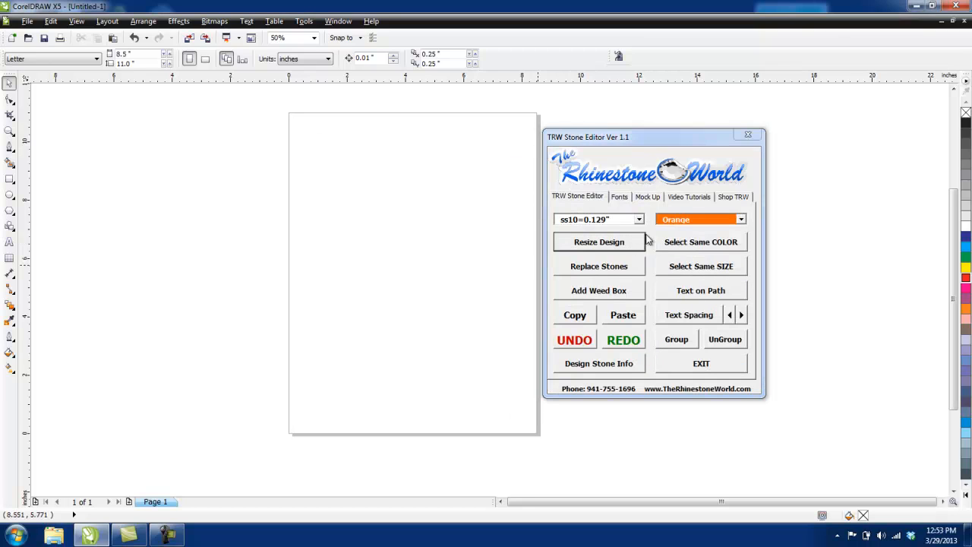
# - Open the drawing Backup_of_JustMarriedCAMSfile.cdr from the corel macro folder in Dropbox
pyautogui.click(26, 21)
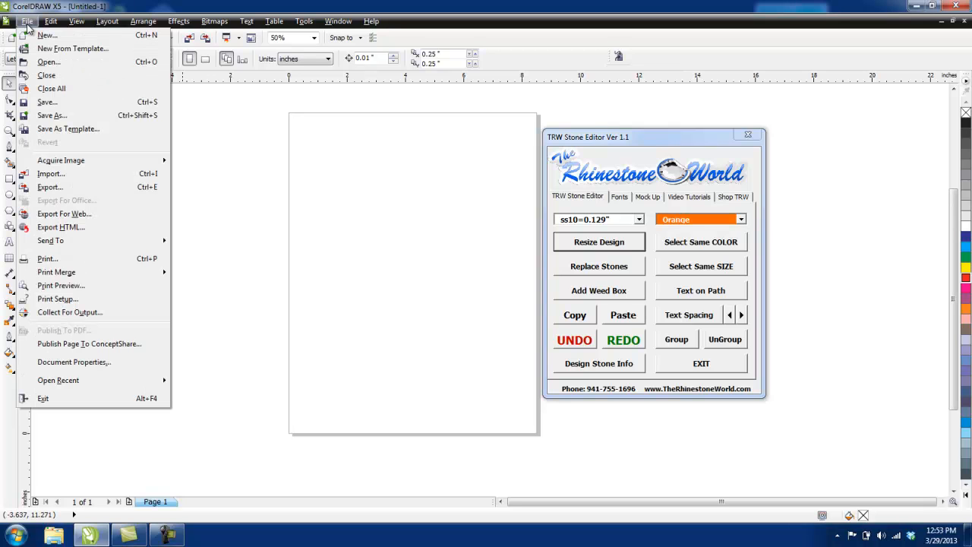
pyautogui.click(61, 62)
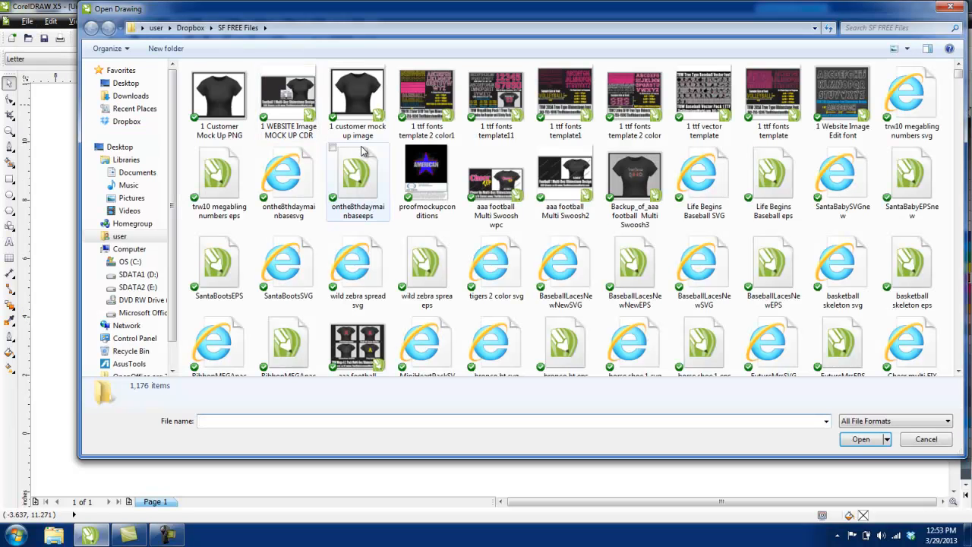
pyautogui.click(194, 28)
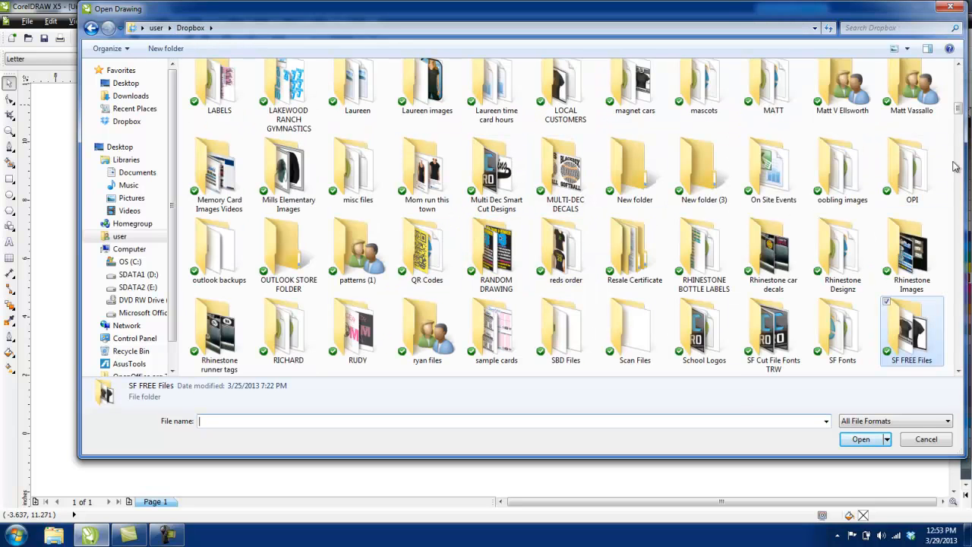
pyautogui.moveTo(958, 111); pyautogui.dragTo(960, 51)
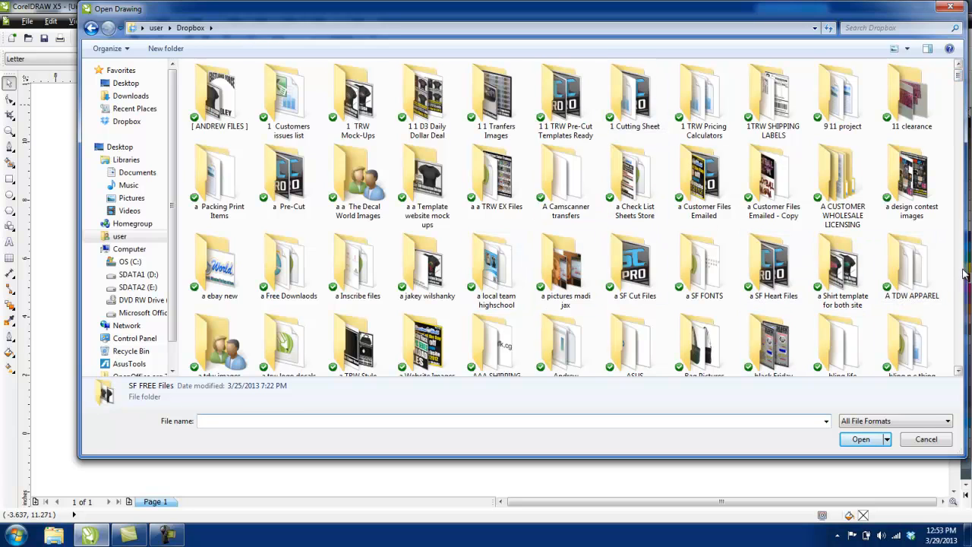
pyautogui.click(958, 371)
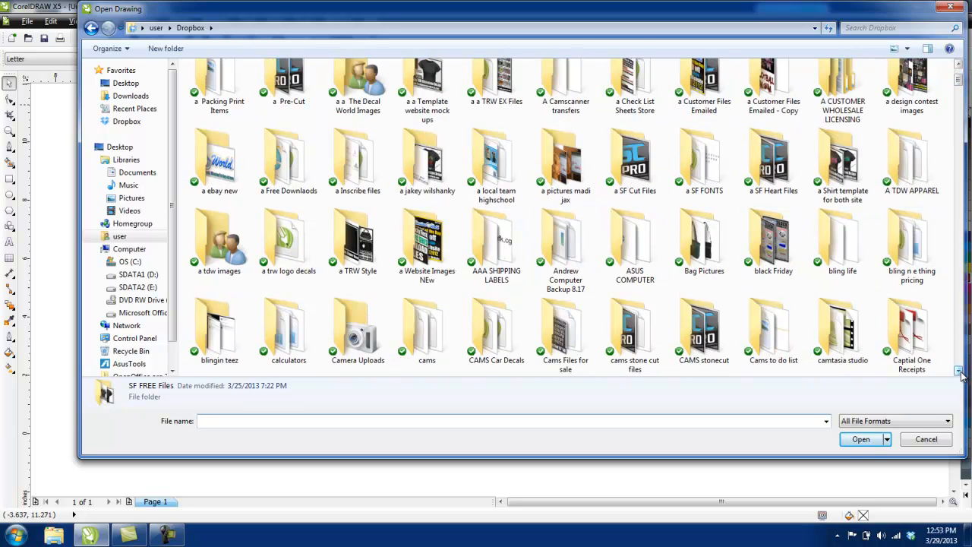
pyautogui.click(959, 371)
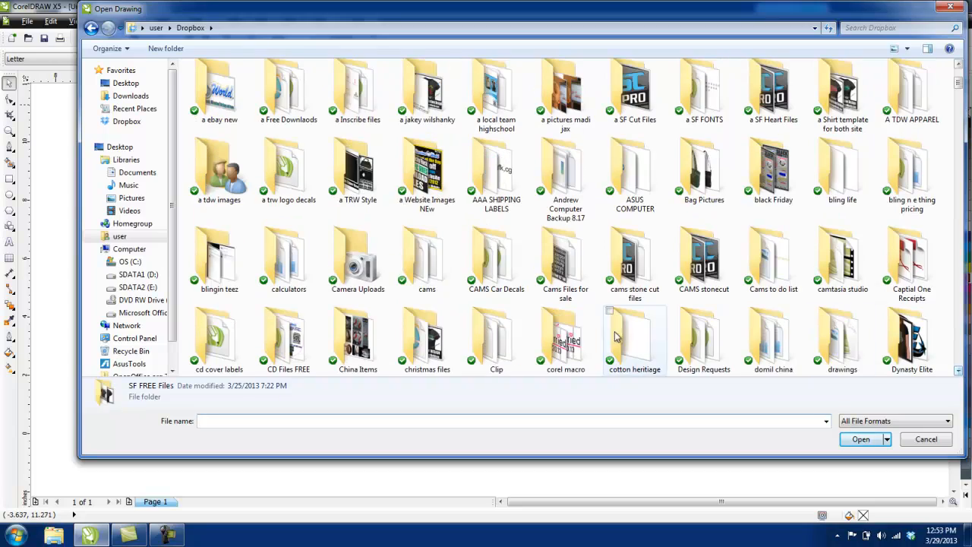
pyautogui.doubleClick(570, 311)
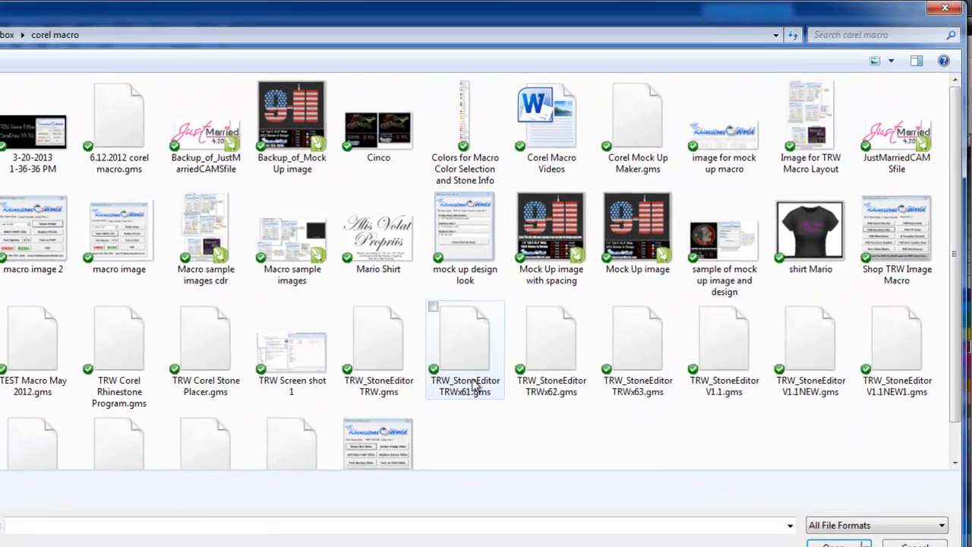
pyautogui.doubleClick(475, 385)
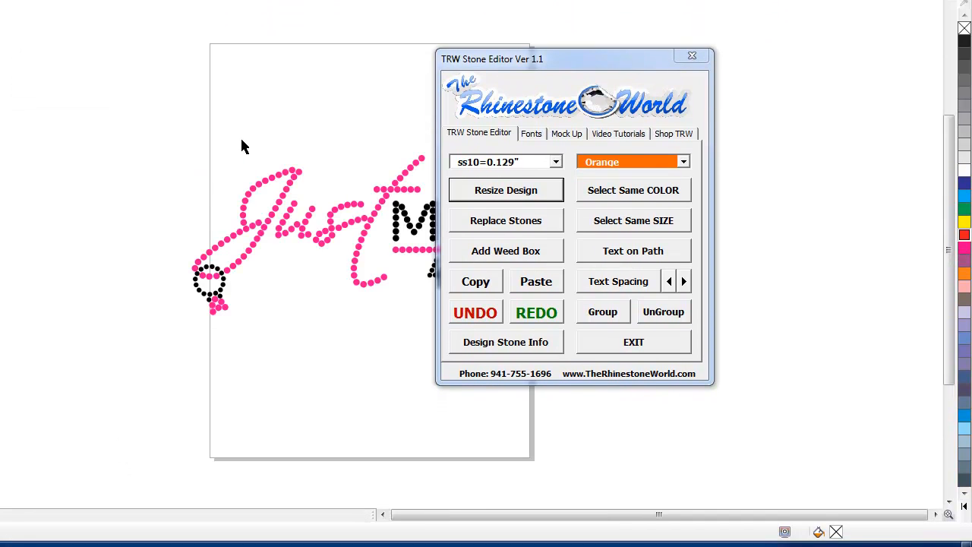
# - Move the Stone Editor window clear of the rhinestone design and select one black stone in the M of "Married"
pyautogui.moveTo(564, 52); pyautogui.dragTo(792, 2)
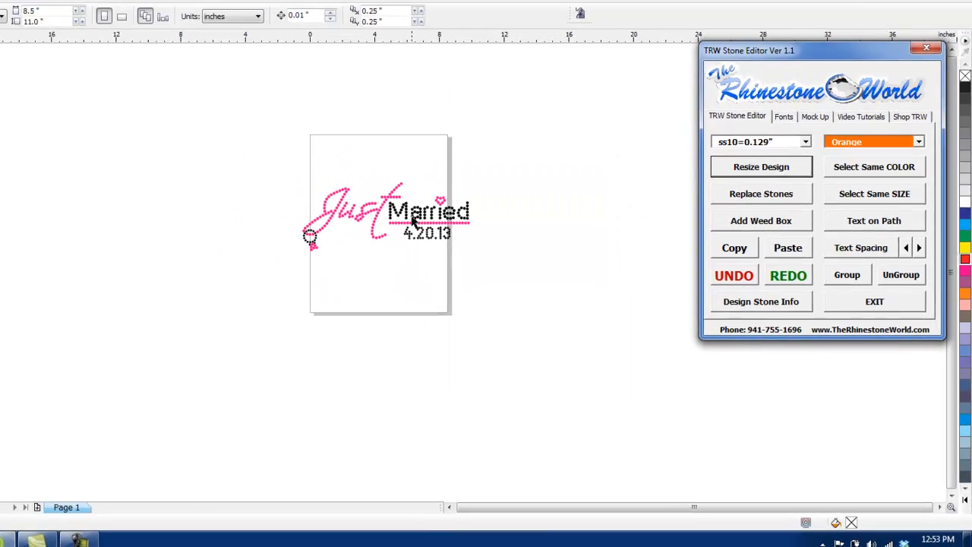
pyautogui.scroll(4, 406, 217)
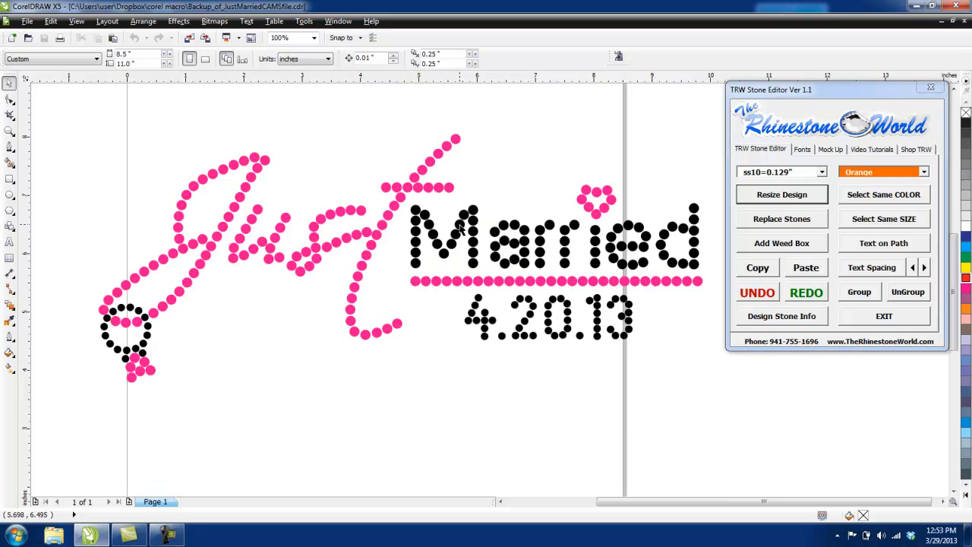
pyautogui.click(463, 215)
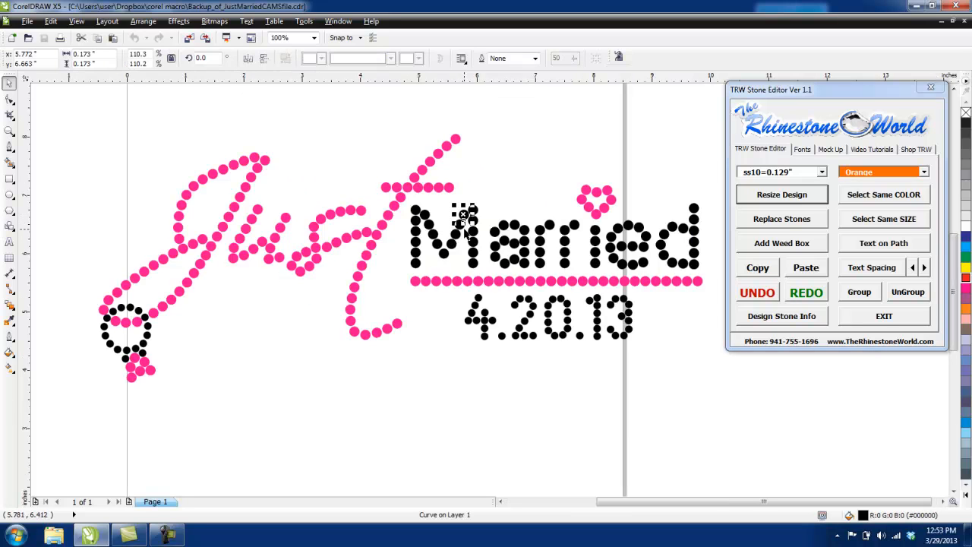
pyautogui.scroll(-3, 499, 250)
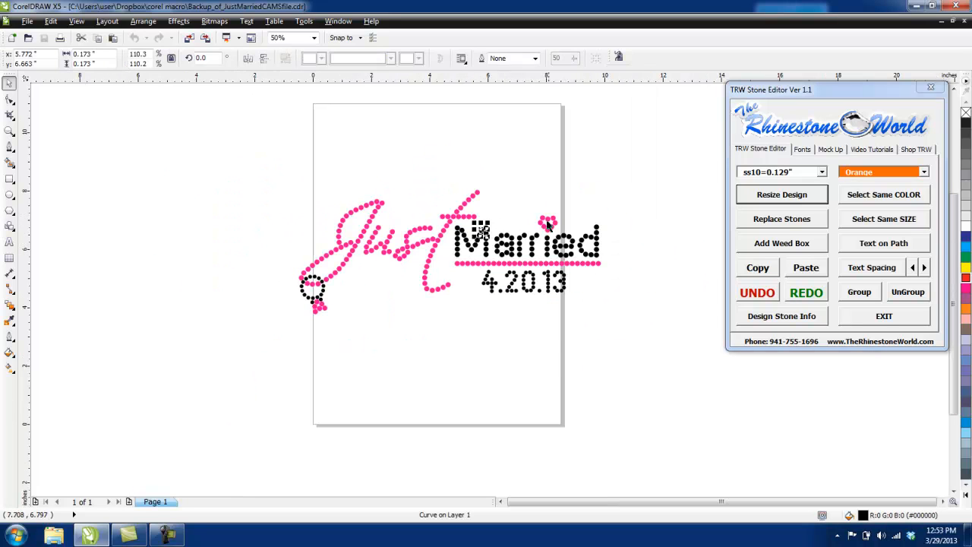
pyautogui.scroll(3, 410, 243)
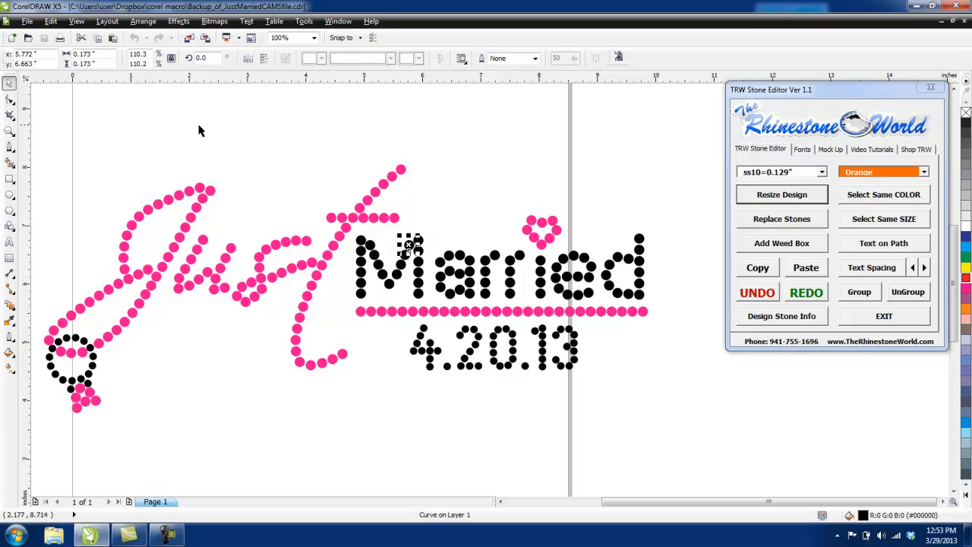
# - Check the width of the black stone in the M, then of a black stone in the date's zero
pyautogui.click(98, 54)
pyautogui.click(255, 160)
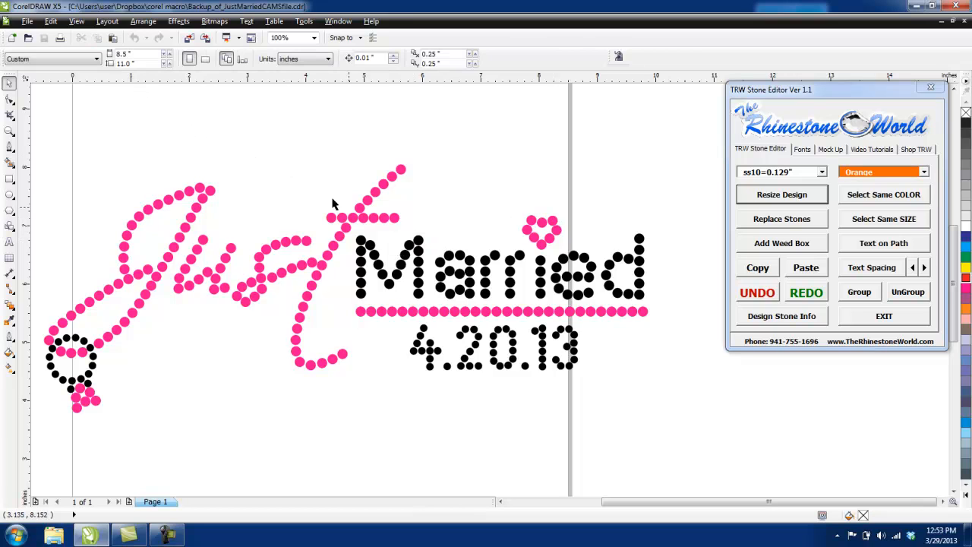
pyautogui.click(497, 332)
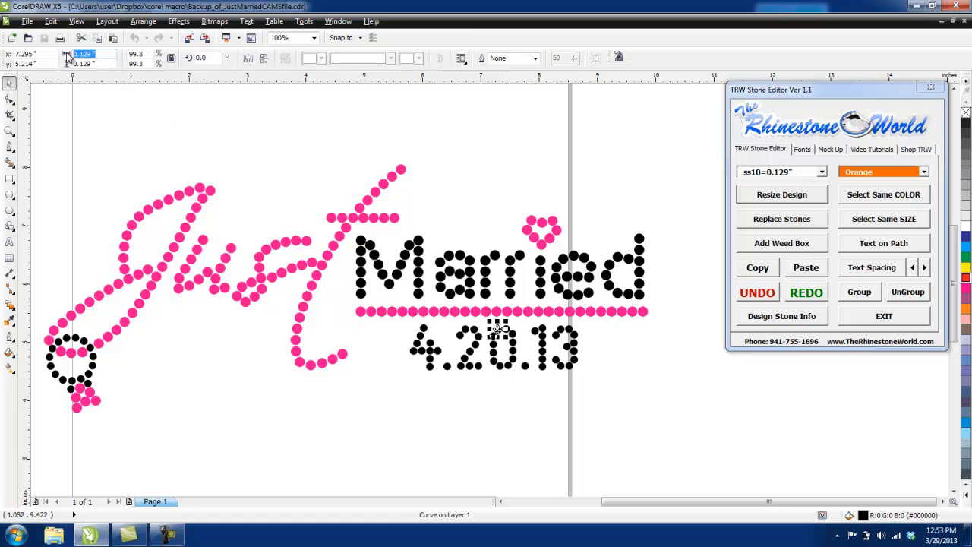
pyautogui.click(256, 134)
pyautogui.scroll(-1, 386, 214)
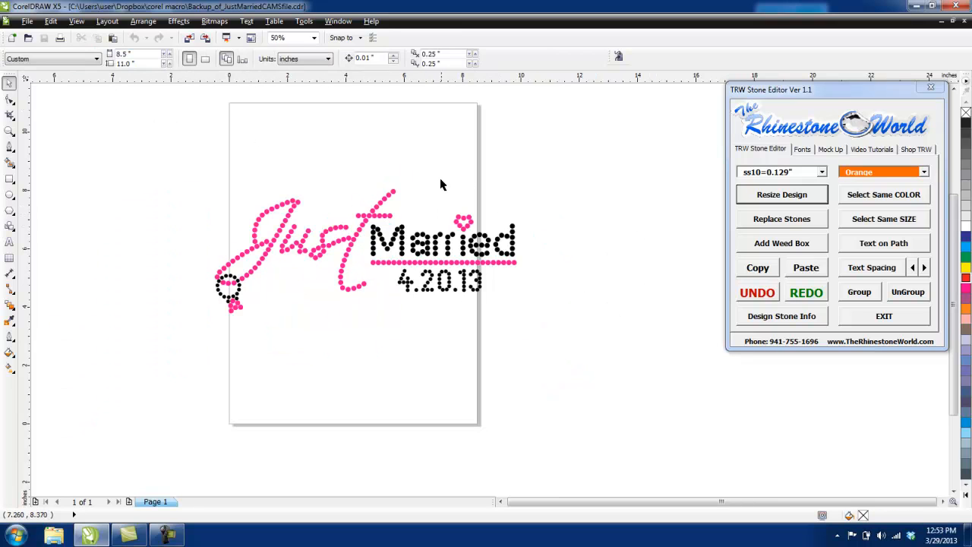
pyautogui.moveTo(545, 147); pyautogui.dragTo(183, 347)
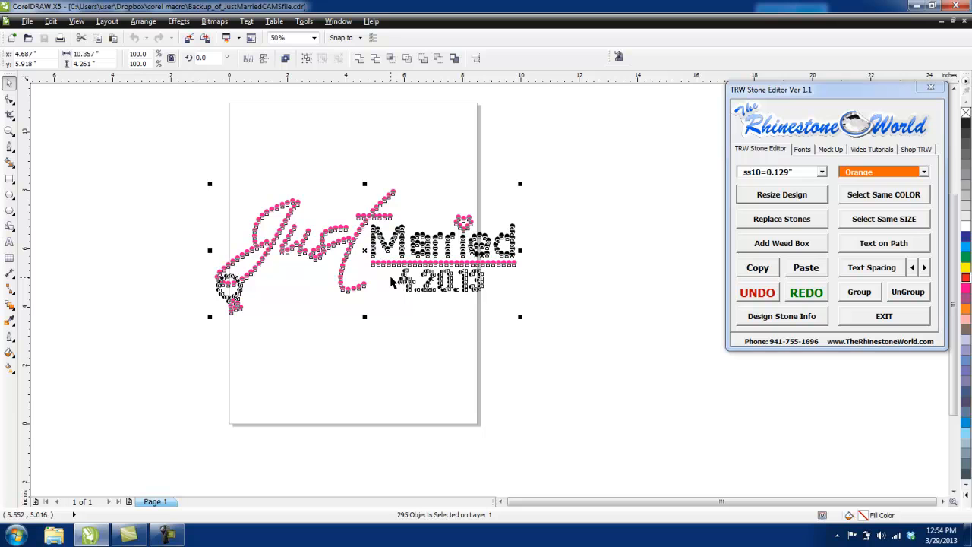
pyautogui.click(401, 342)
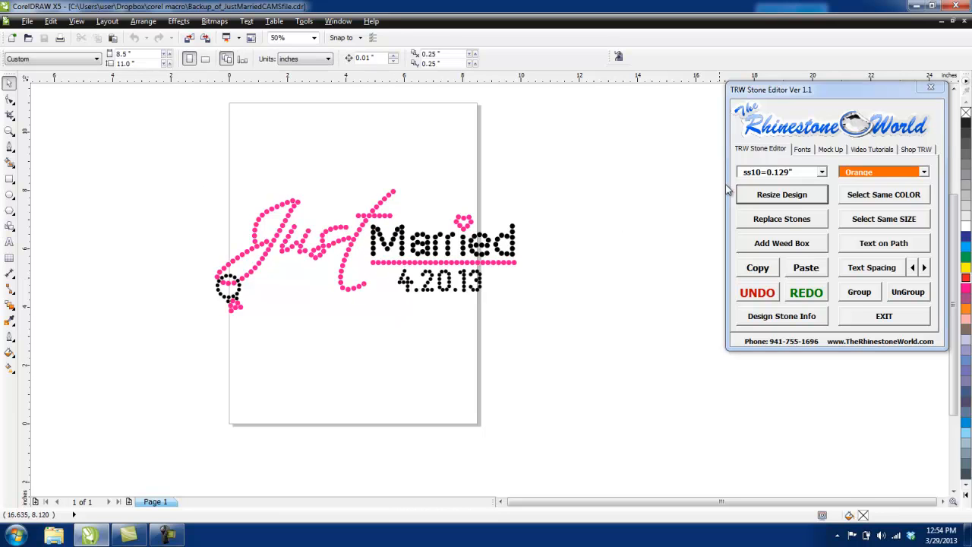
pyautogui.click(924, 173)
pyautogui.click(924, 173)
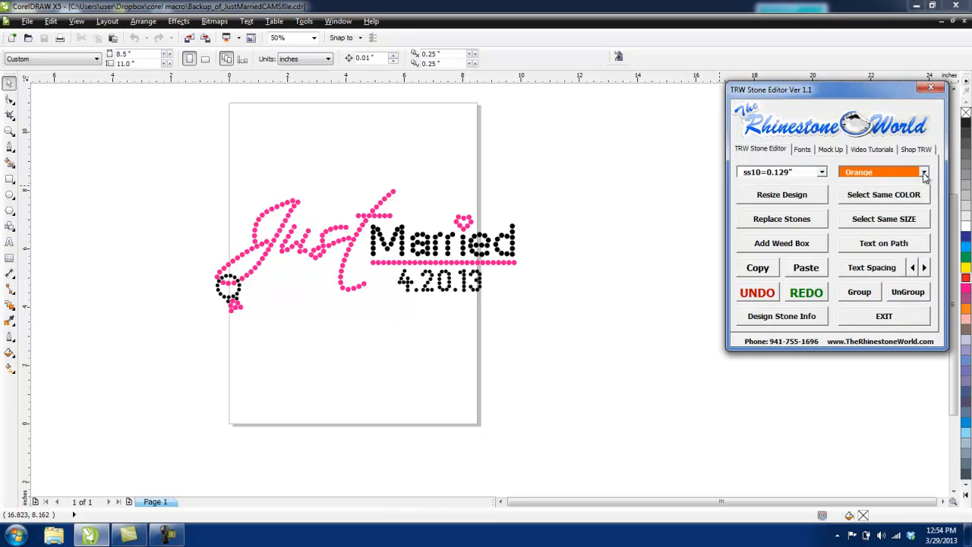
pyautogui.click(640, 235)
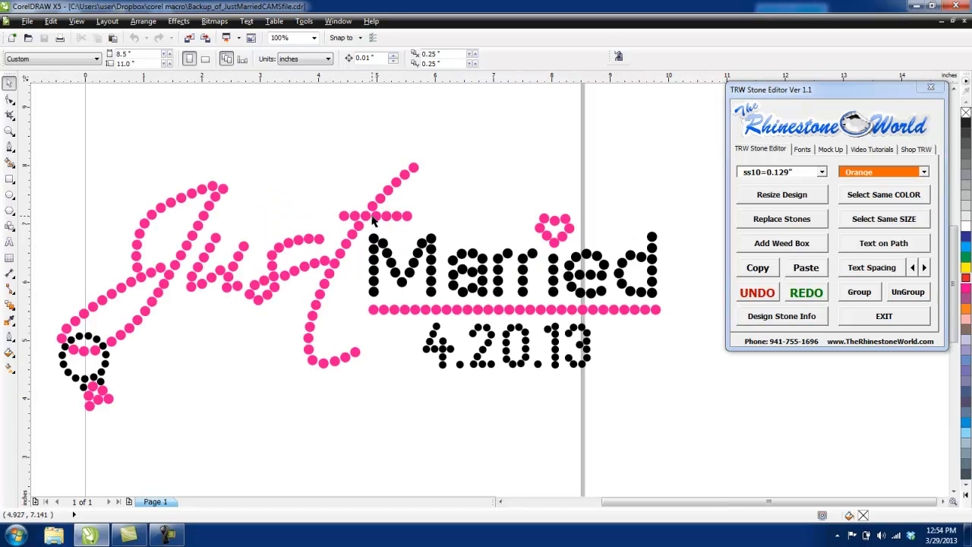
# - Shift the Stone Editor window slightly, view the Design Stone Info for the whole Just Married design and clear the selection
pyautogui.moveTo(794, 92); pyautogui.dragTo(775, 99)
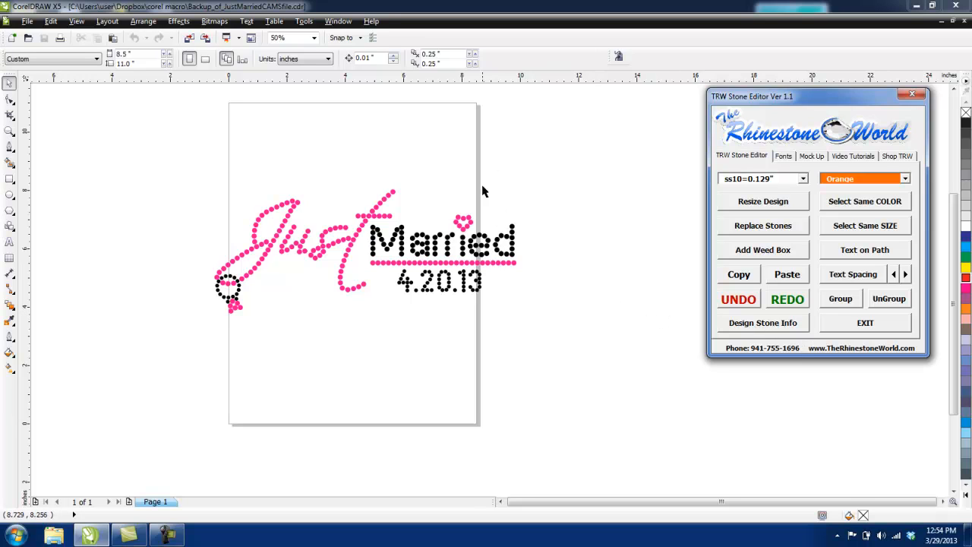
pyautogui.moveTo(548, 156); pyautogui.dragTo(262, 304)
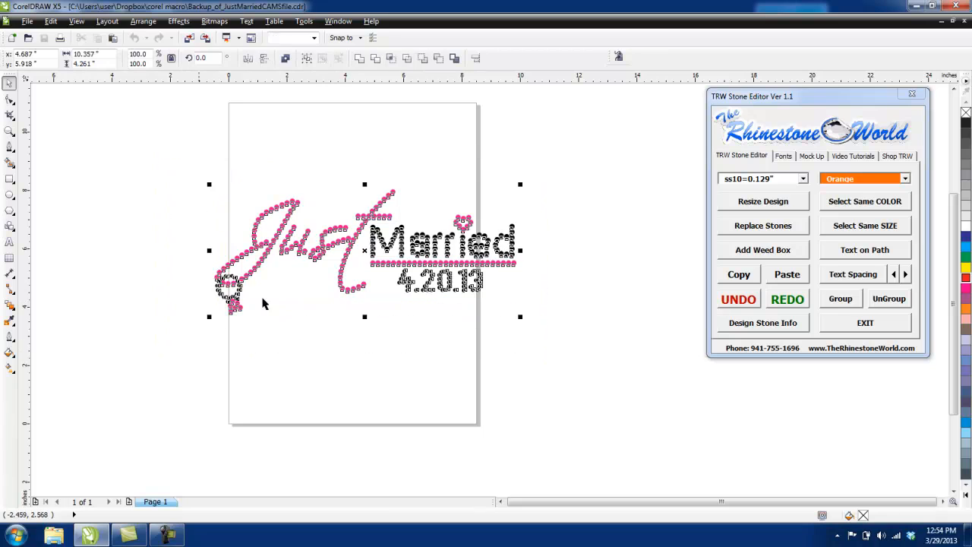
pyautogui.click(763, 322)
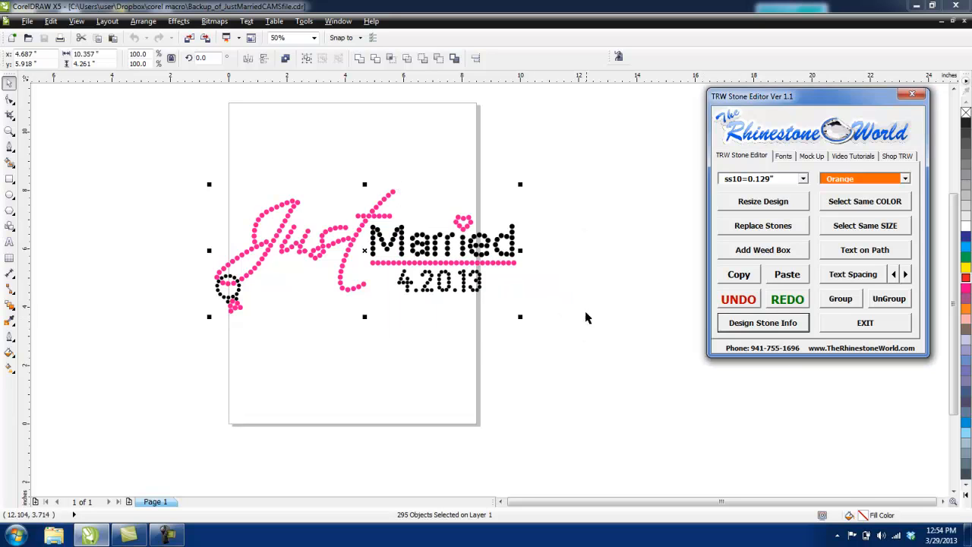
pyautogui.click(538, 315)
pyautogui.scroll(1, 410, 225)
pyautogui.scroll(-1, 411, 223)
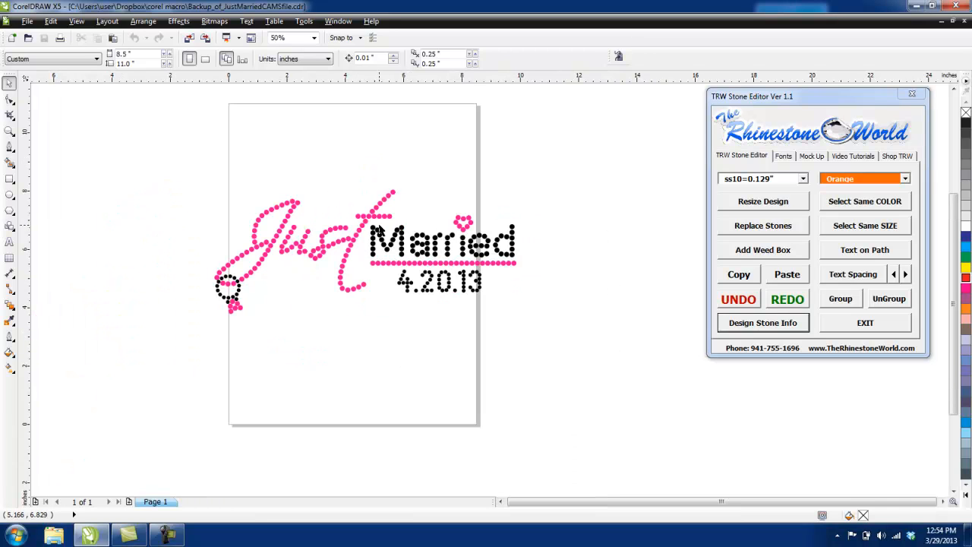
# - Select all black stones in the design by matching color and fill them with dark gray from the default color palette
pyautogui.click(967, 85)
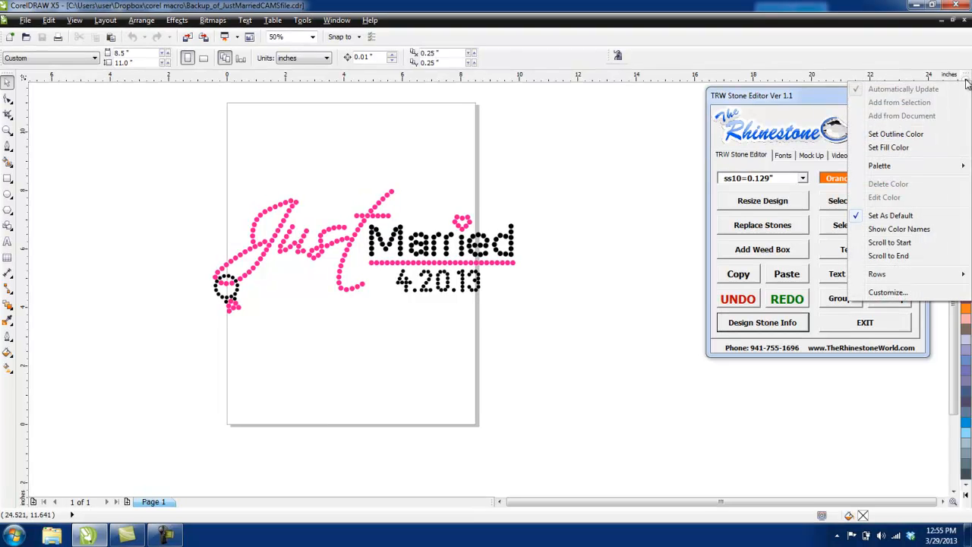
pyautogui.click(637, 188)
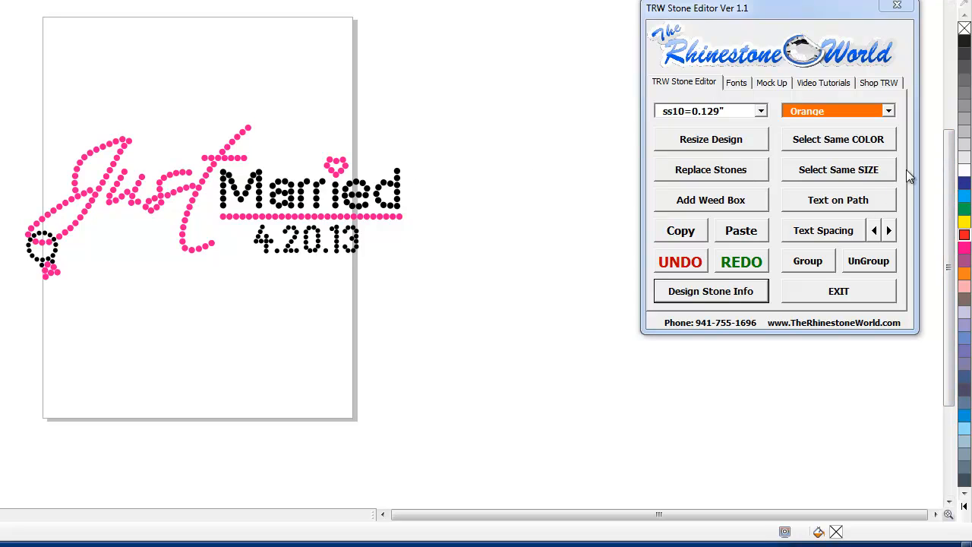
pyautogui.click(396, 171)
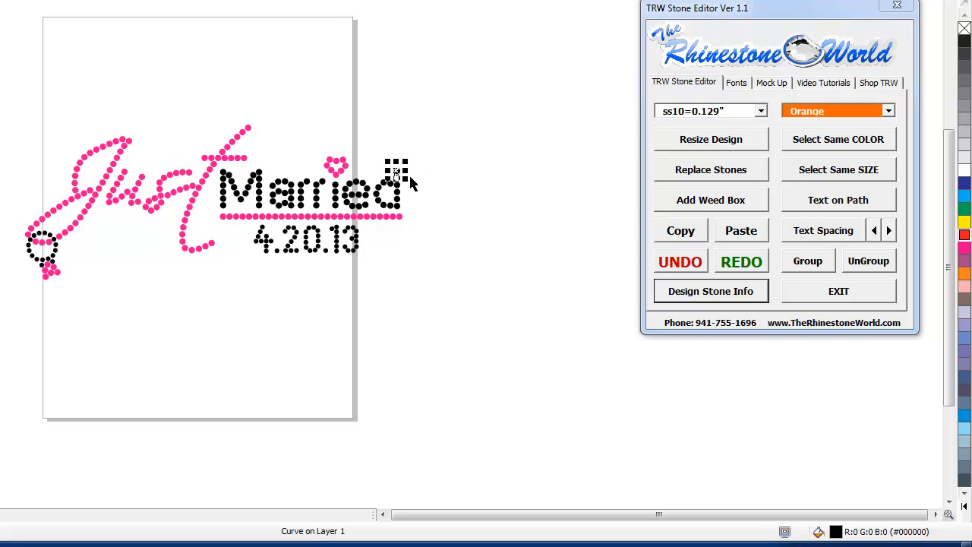
pyautogui.click(826, 144)
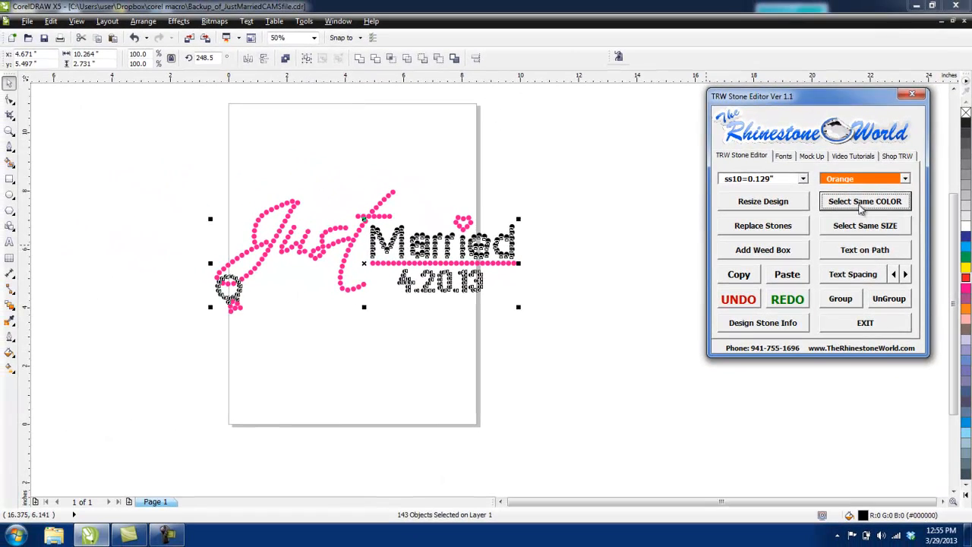
pyautogui.click(965, 152)
pyautogui.click(660, 267)
# - View the Design Stone Info for the whole design with its gray and pink stones, and close the report
pyautogui.moveTo(560, 159); pyautogui.dragTo(169, 327)
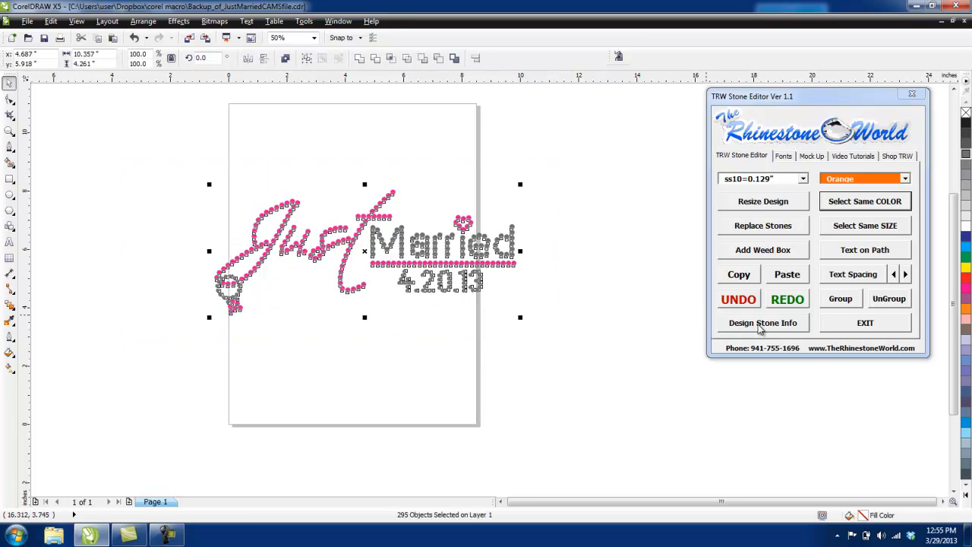
pyautogui.click(759, 325)
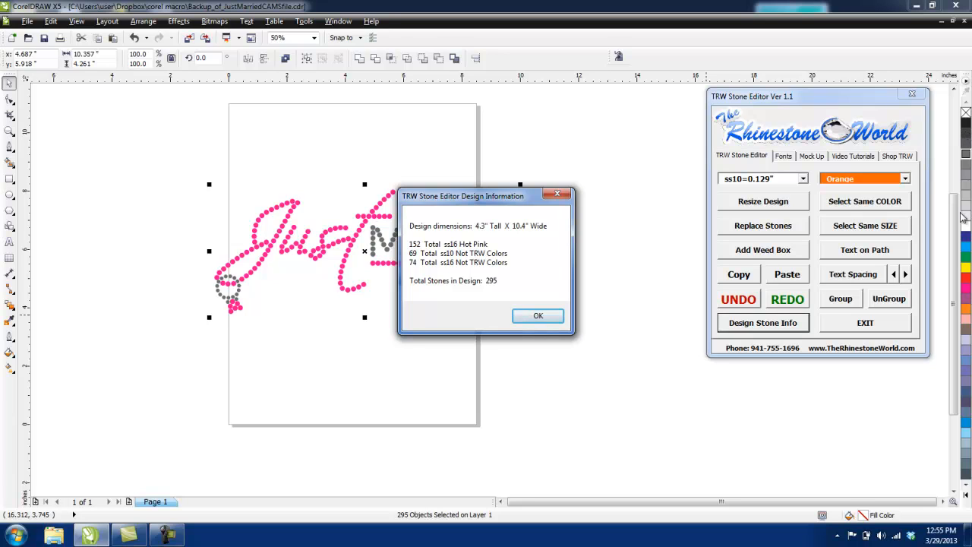
pyautogui.click(557, 195)
pyautogui.click(597, 235)
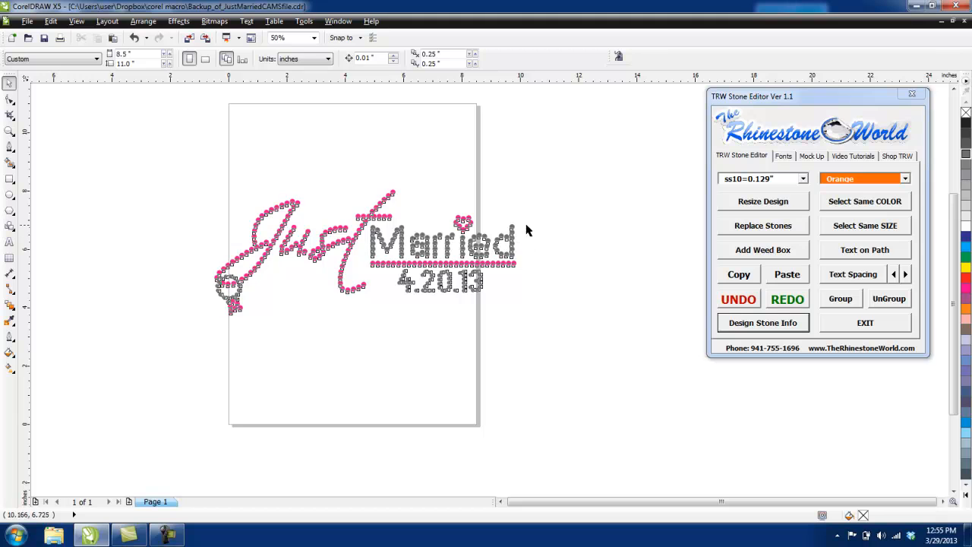
# - Select all gray stones by matching color from one in the d of "Married" and recolor them Jet Black
pyautogui.click(515, 237)
pyautogui.scroll(2, 514, 237)
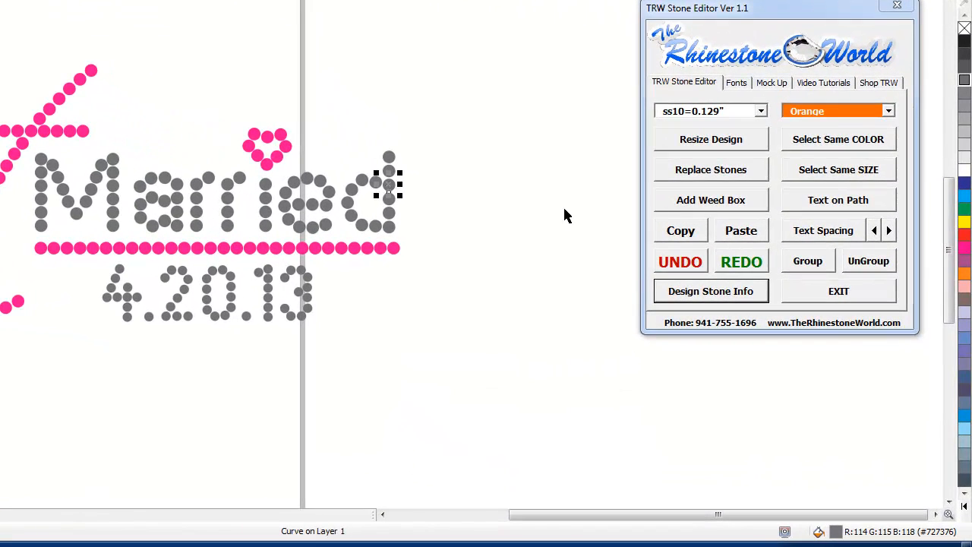
pyautogui.click(801, 143)
pyautogui.click(793, 112)
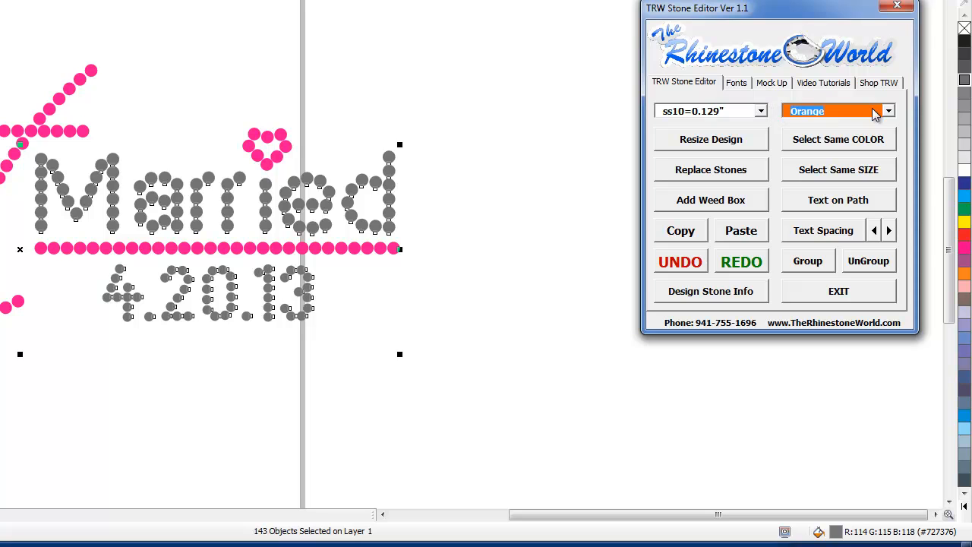
pyautogui.click(887, 111)
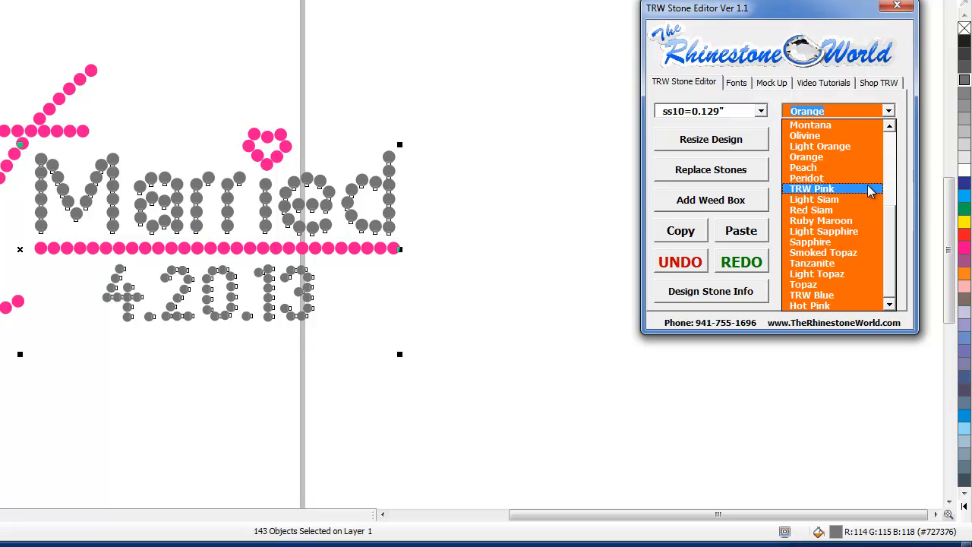
pyautogui.moveTo(894, 273); pyautogui.dragTo(889, 250)
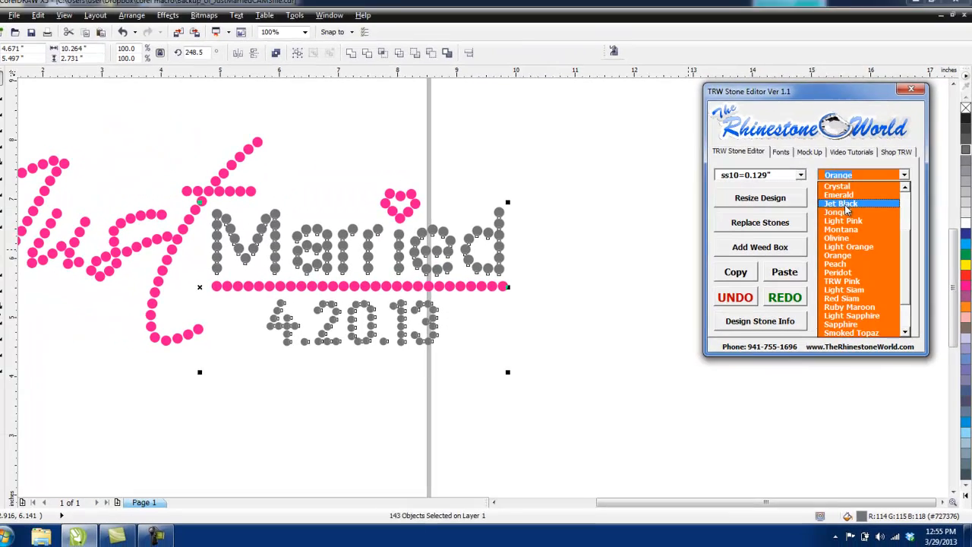
pyautogui.click(842, 205)
pyautogui.click(860, 199)
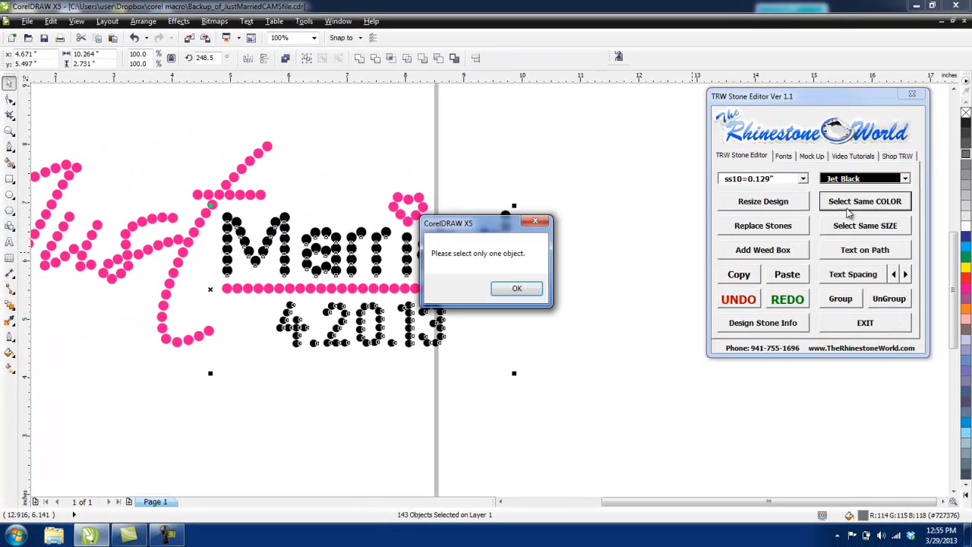
# - Dismiss the alert, clear the selection and undo the Jet Black recolor
pyautogui.click(516, 287)
pyautogui.click(561, 262)
pyautogui.click(741, 299)
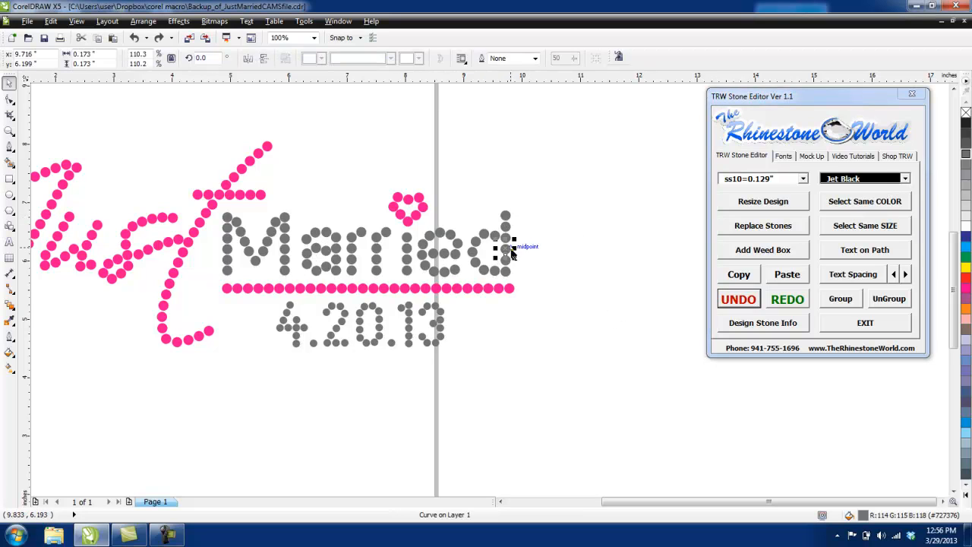
# - Select all gray stones by matching color, try Orange, TRW Pink and Amethyst on them, and settle on Olivine
pyautogui.click(828, 202)
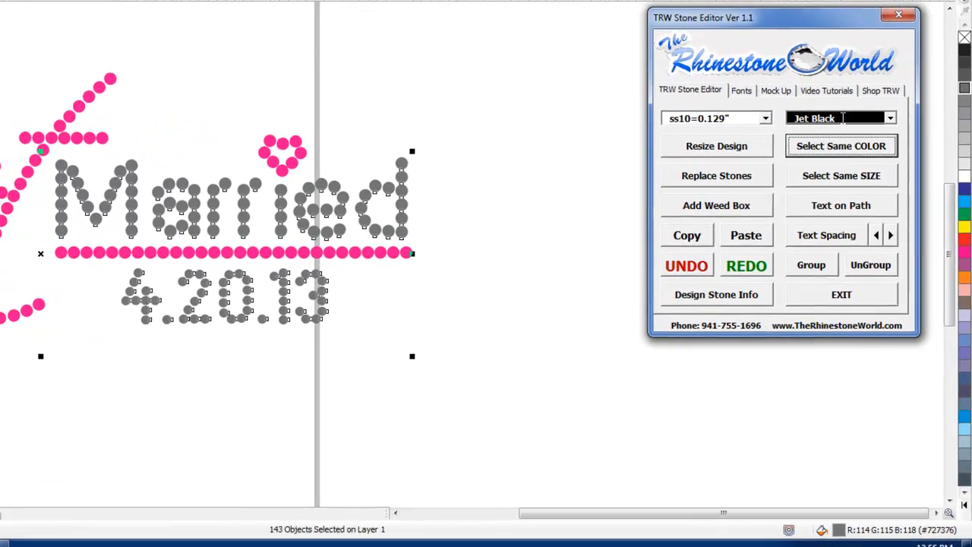
pyautogui.click(843, 119)
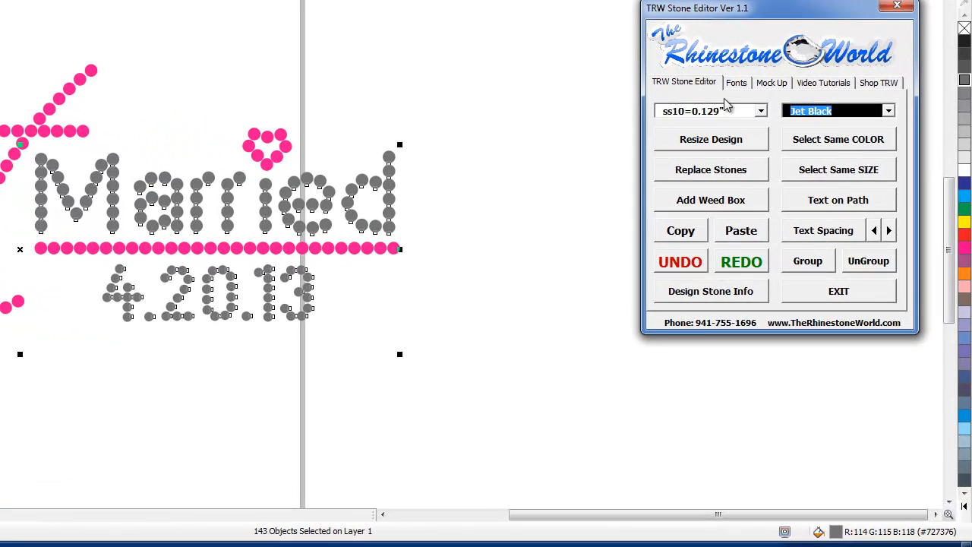
pyautogui.press('o')
pyautogui.press('o')
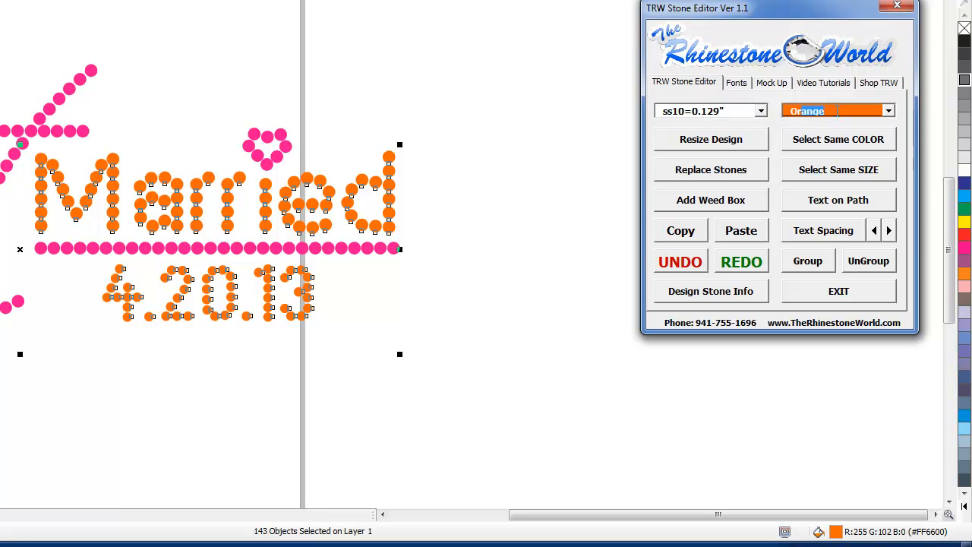
pyautogui.press('t')
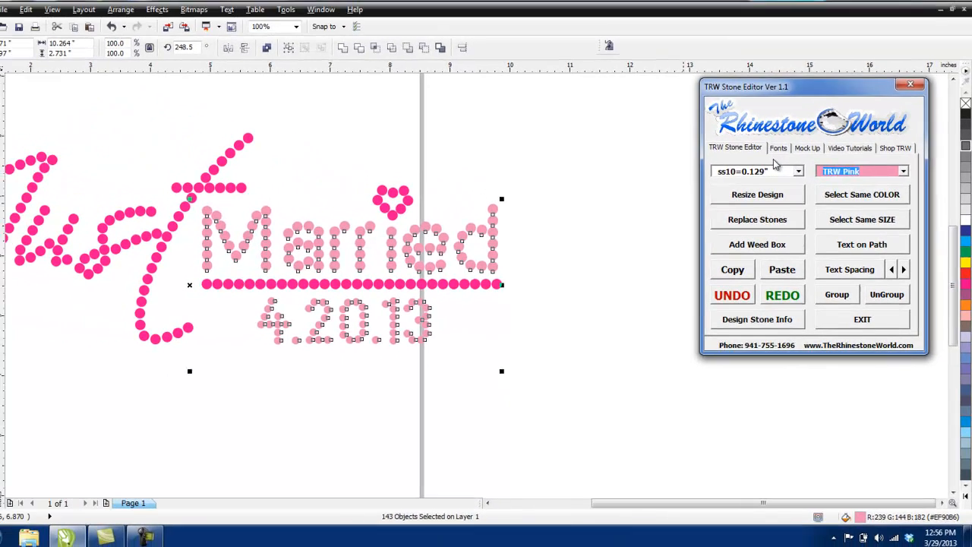
pyautogui.press('a')
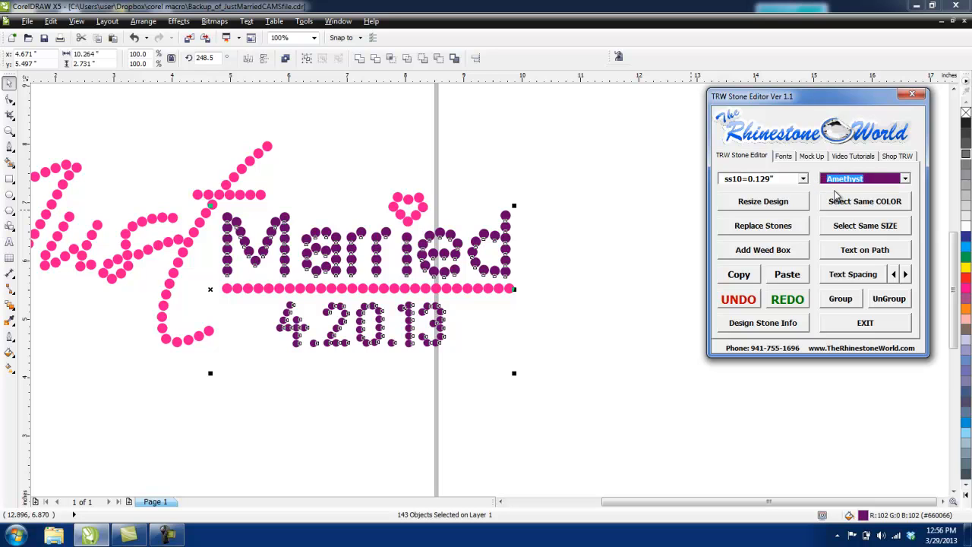
pyautogui.write('Olivine')
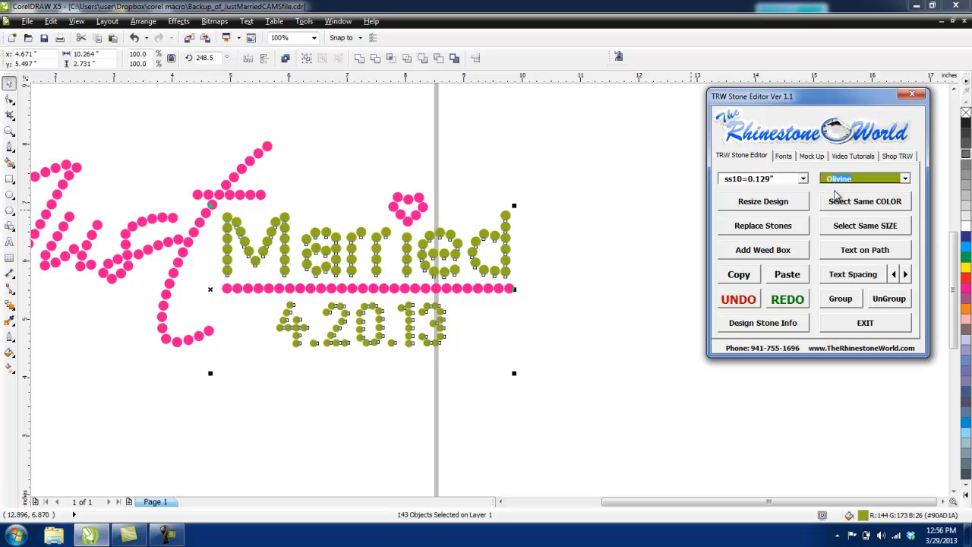
pyautogui.click(554, 284)
pyautogui.scroll(-2, 532, 299)
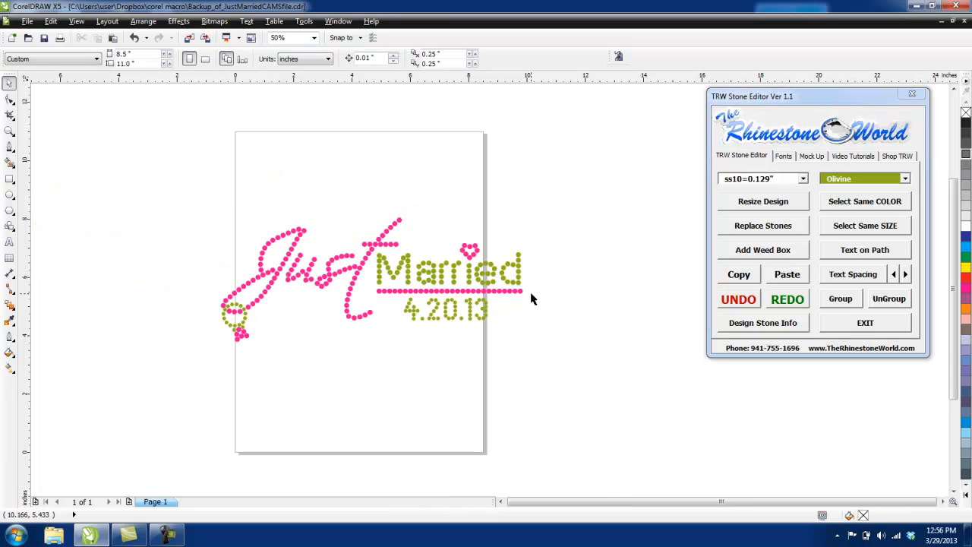
# - View the Design Stone Info for the whole design in its Olivine and pink colors, and close the report
pyautogui.scroll(2, 362, 290)
pyautogui.scroll(-2, 429, 289)
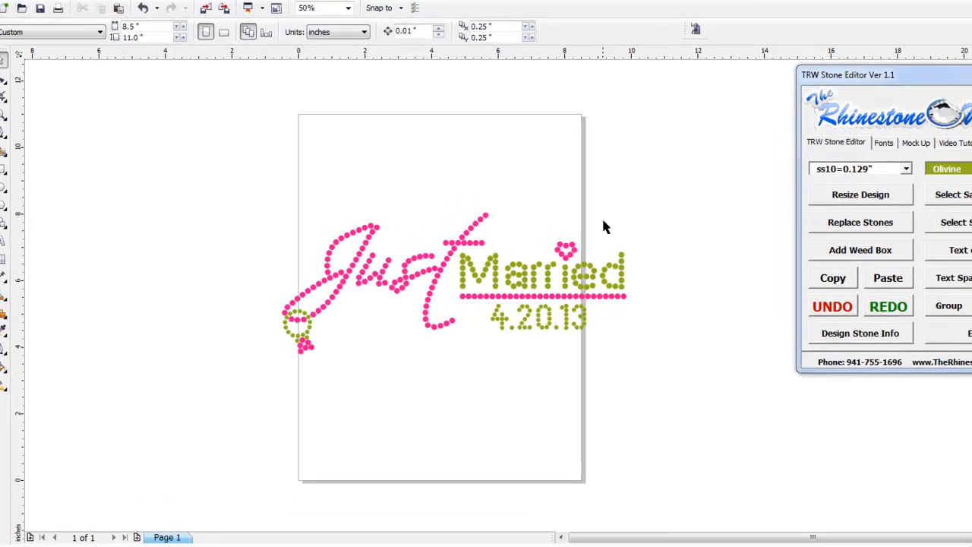
pyautogui.moveTo(586, 174); pyautogui.dragTo(219, 357)
pyautogui.click(899, 351)
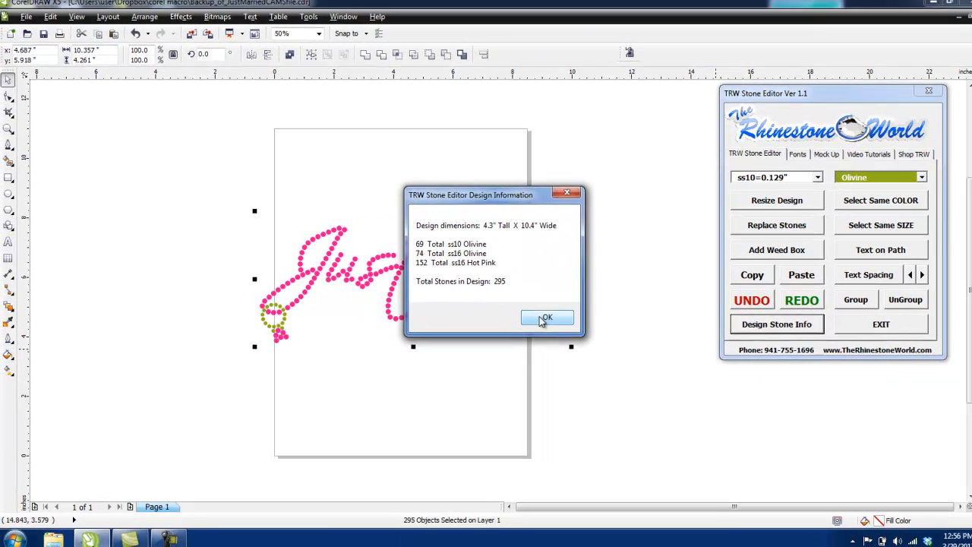
pyautogui.click(654, 332)
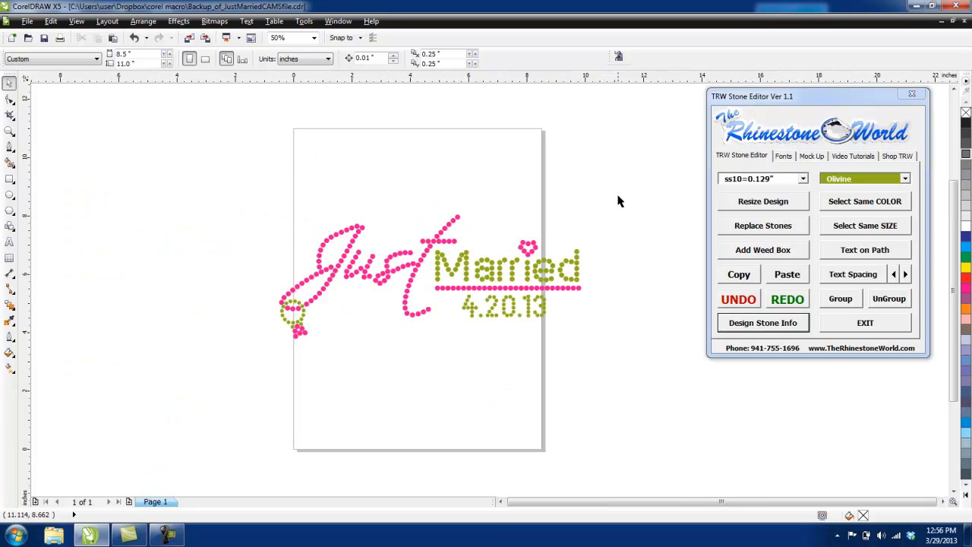
# - Select the entire Just Married design and add a weed box around it
pyautogui.moveTo(620, 164); pyautogui.dragTo(240, 375)
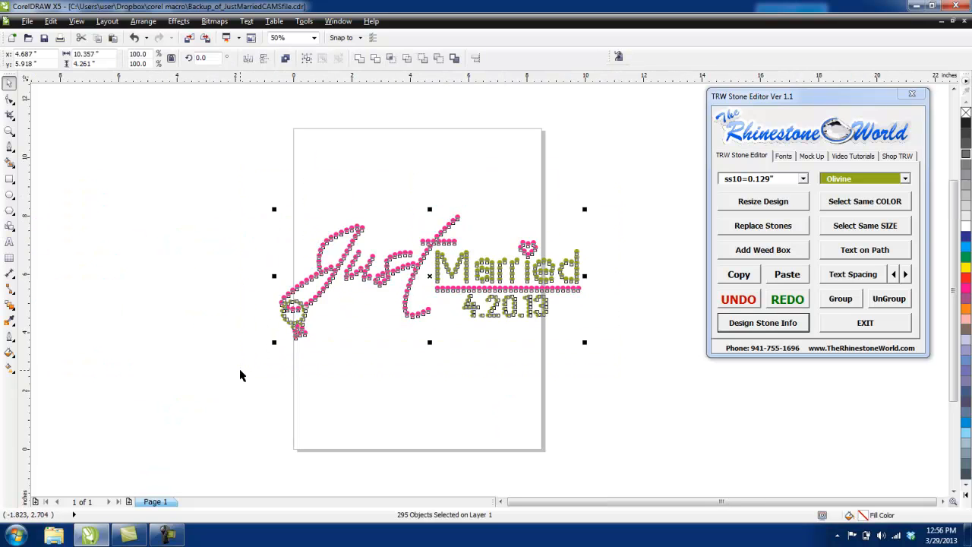
pyautogui.click(762, 257)
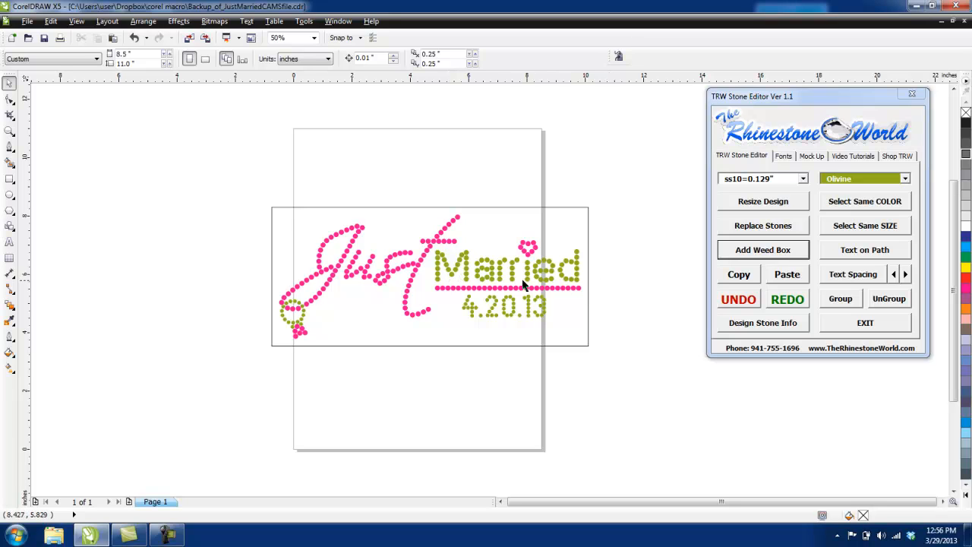
pyautogui.scroll(2, 410, 286)
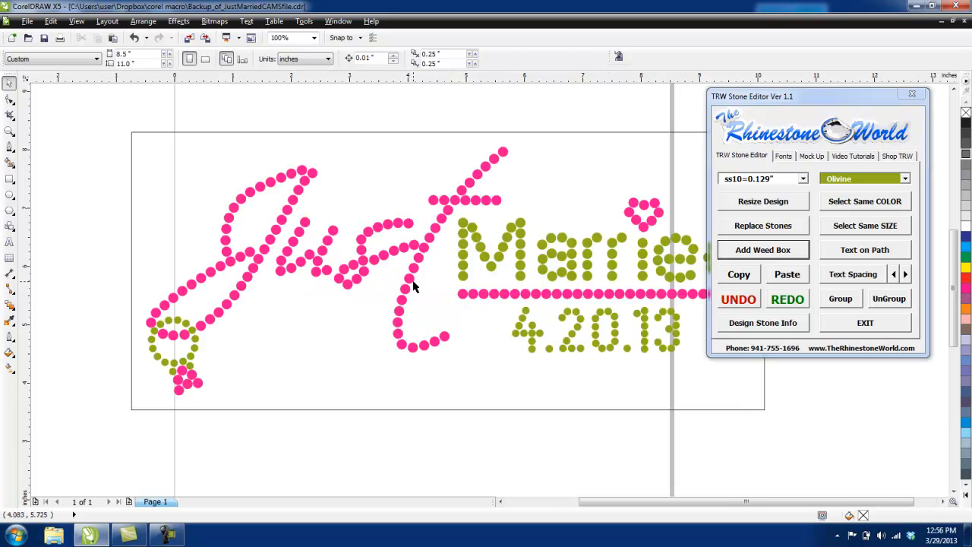
pyautogui.scroll(-2, 413, 287)
pyautogui.scroll(1, 466, 282)
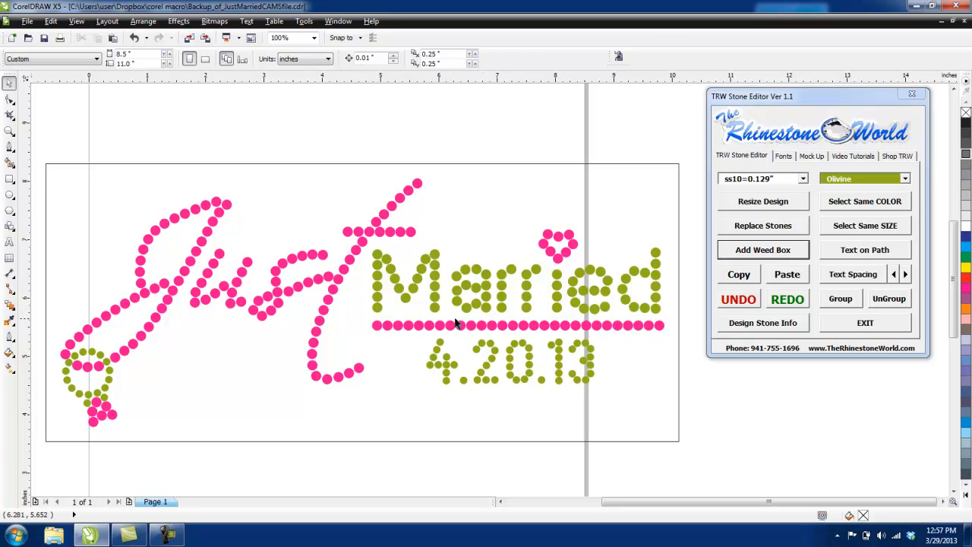
pyautogui.click(492, 365)
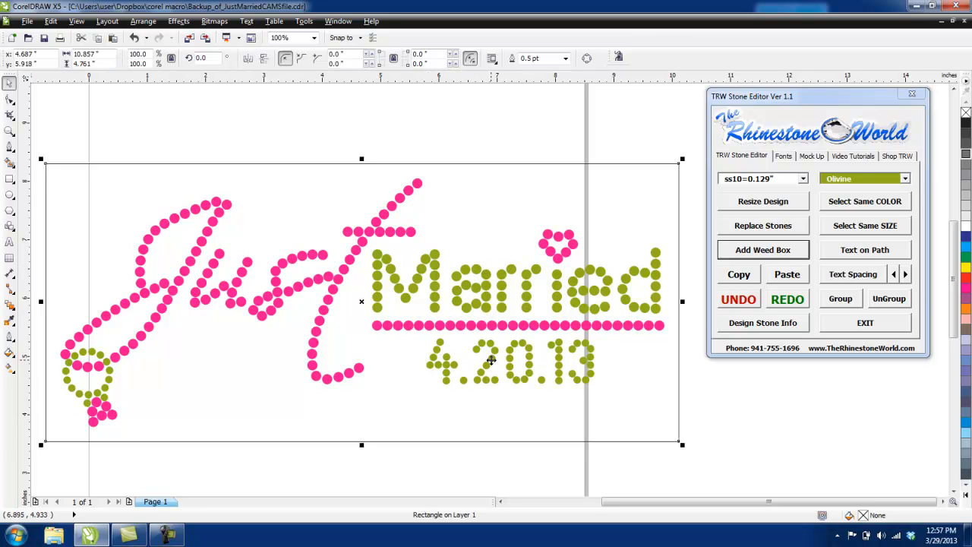
pyautogui.click(488, 309)
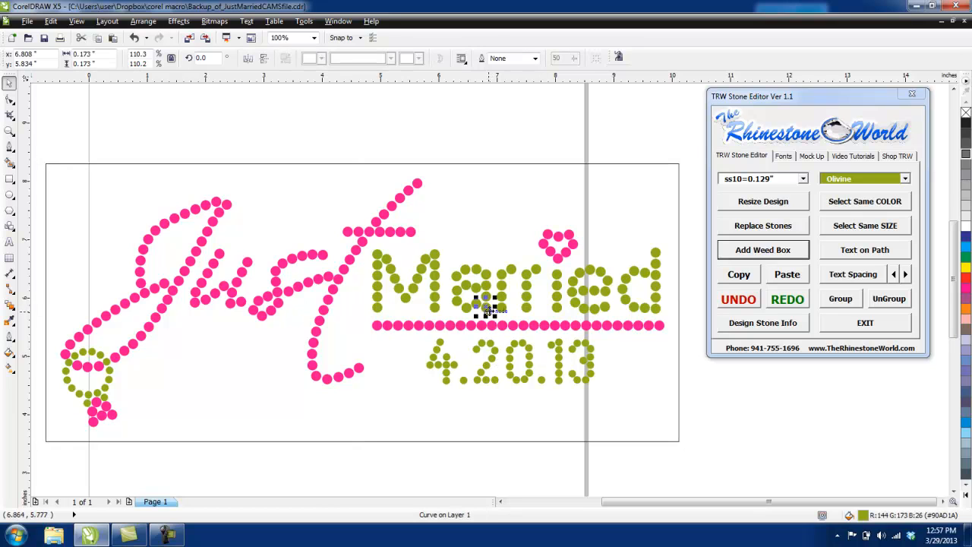
pyautogui.scroll(-1, 498, 349)
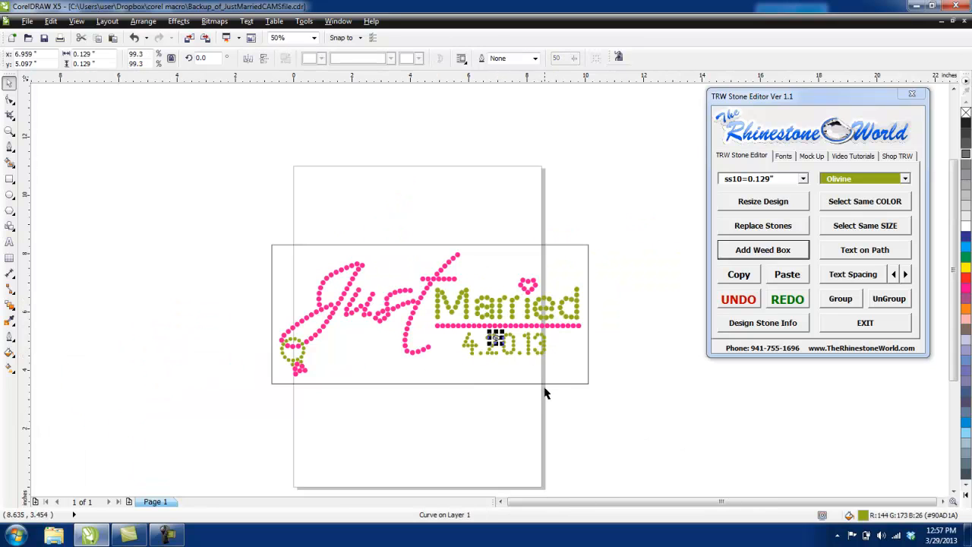
# - Select the weed box around the design and duplicate it in place with the stone editor's copy and paste
pyautogui.click(574, 374)
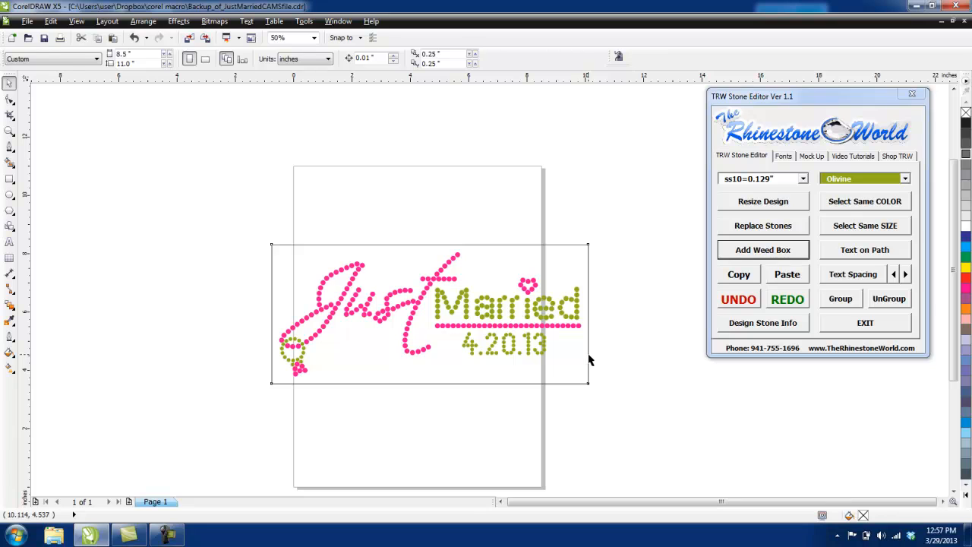
pyautogui.click(588, 358)
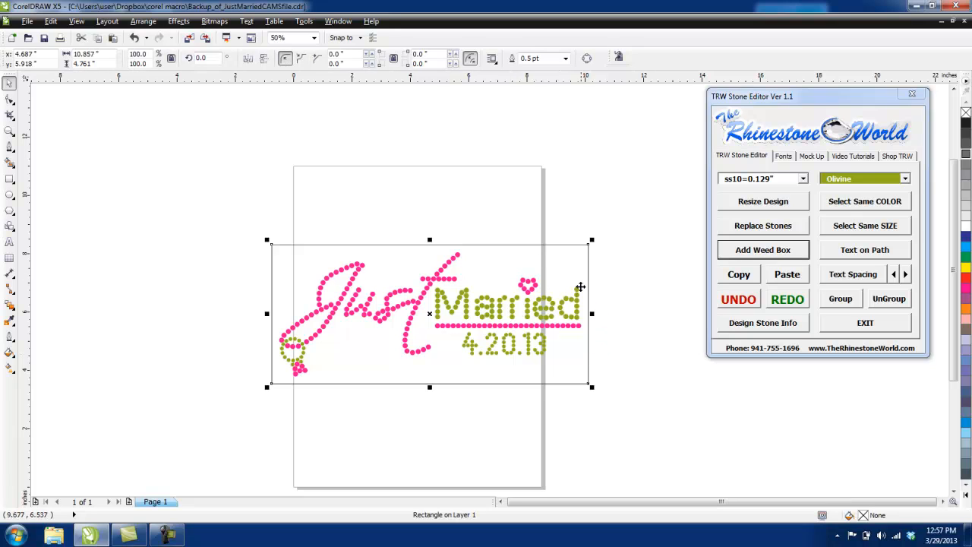
pyautogui.click(740, 278)
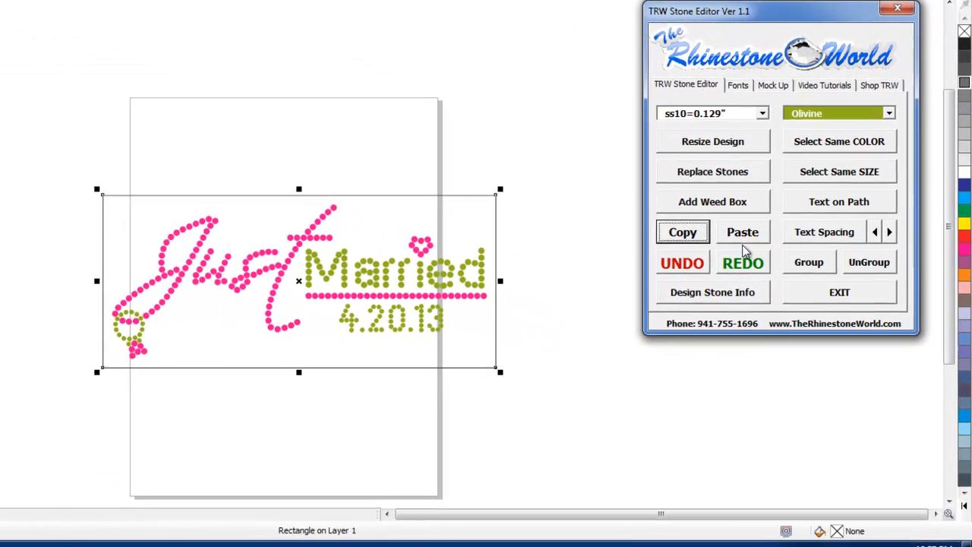
pyautogui.click(745, 240)
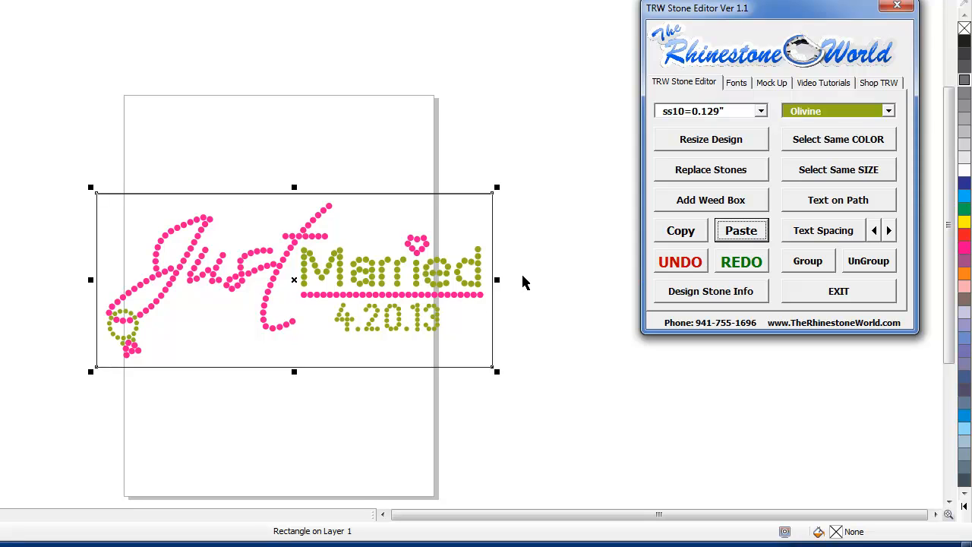
pyautogui.click(522, 283)
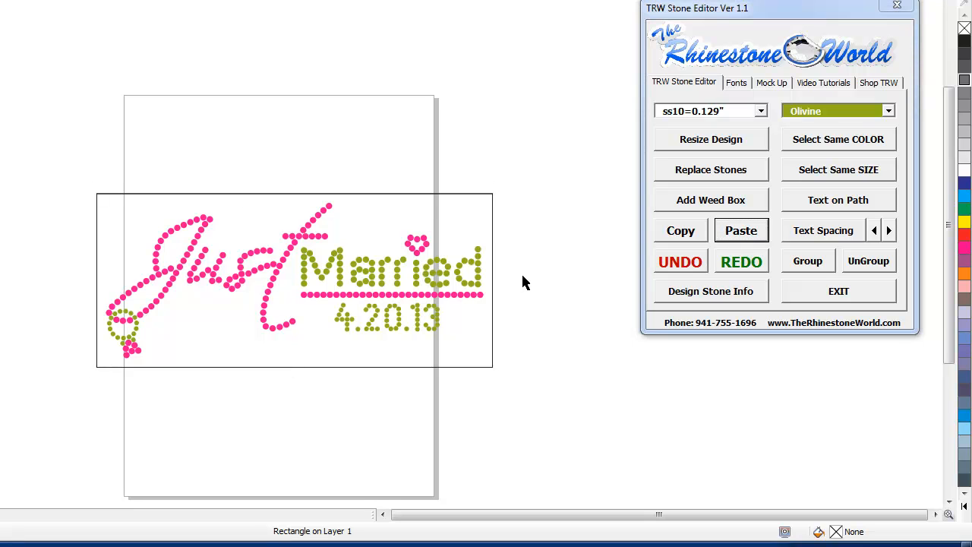
# - Select all Olivine stones by matching color from one in the d of "Married" and move them with one weed box above the pink stones
pyautogui.click(472, 262)
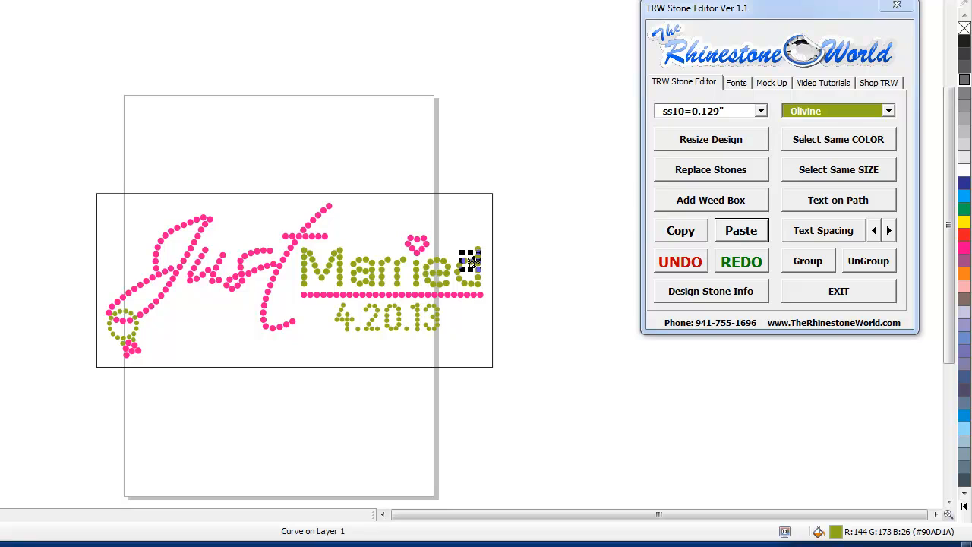
pyautogui.click(802, 150)
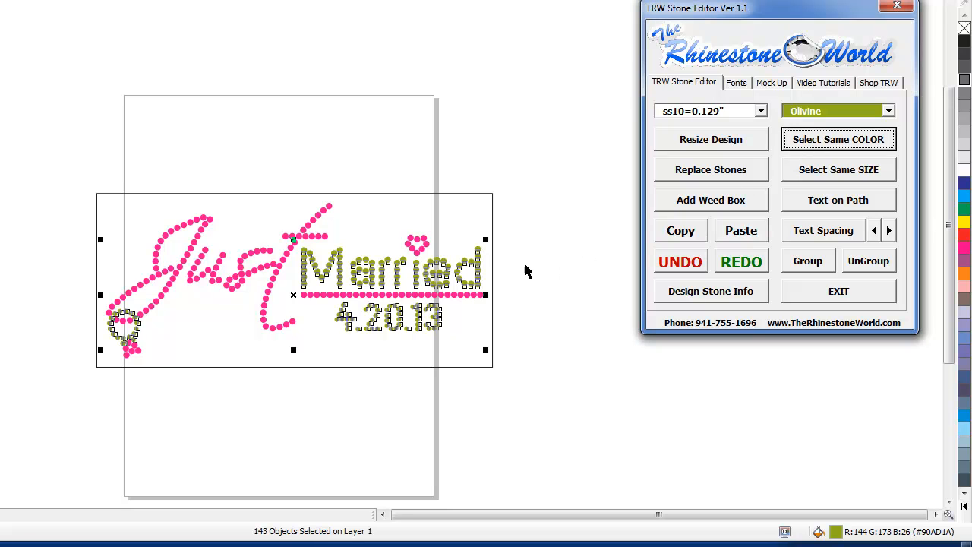
pyautogui.keyDown('shift'); pyautogui.click(493, 228); pyautogui.keyUp('shift')
pyautogui.moveTo(494, 260); pyautogui.dragTo(493, 79)
pyautogui.click(543, 180)
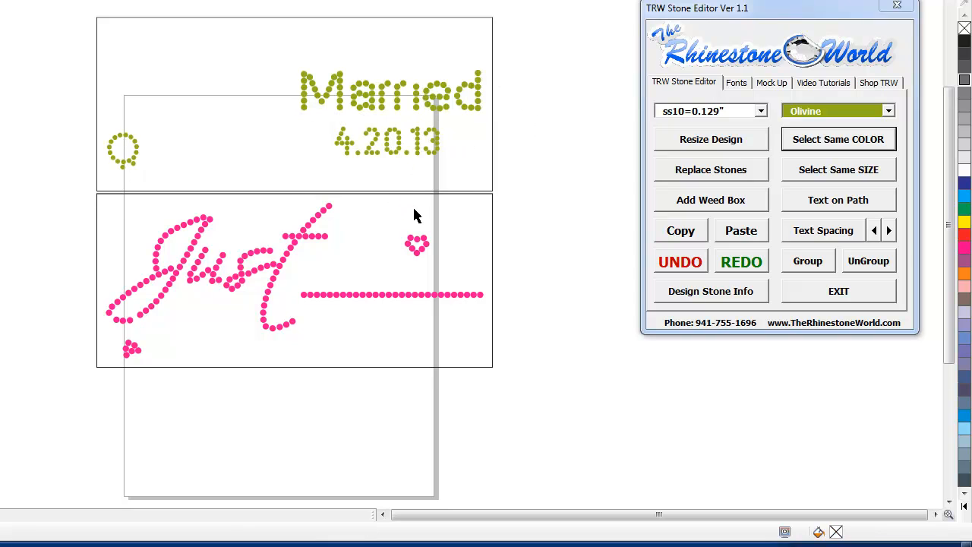
pyautogui.click(491, 218)
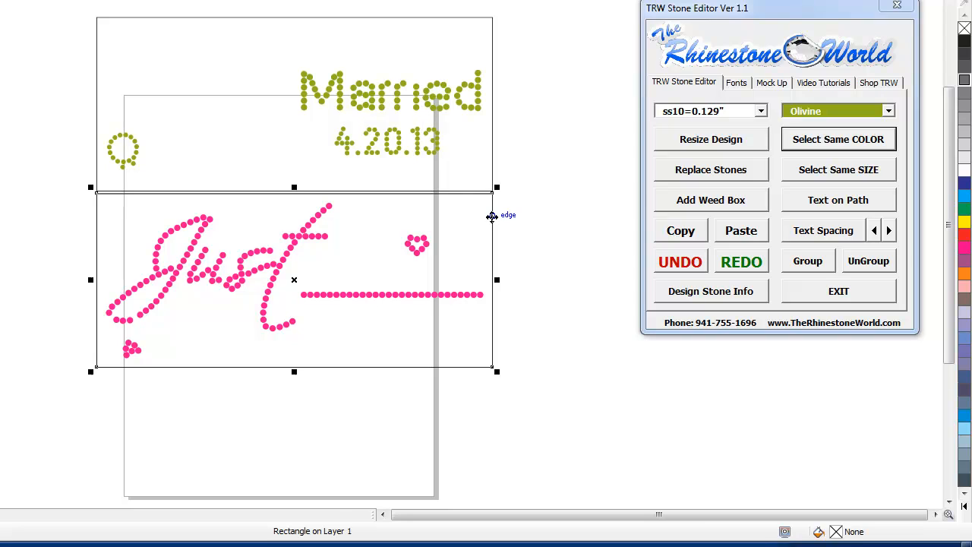
pyautogui.click(531, 235)
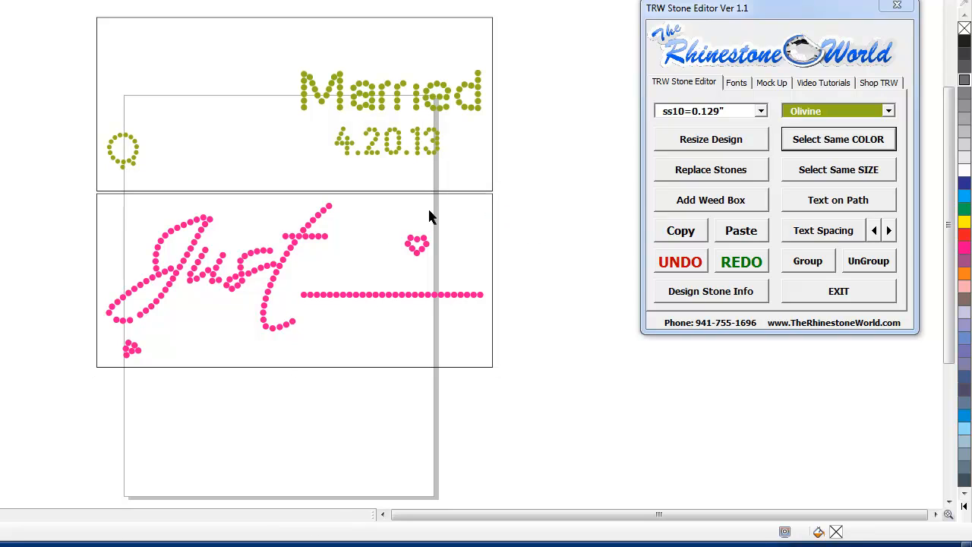
# - Duplicate the upper weed box and move it below the pink stones together with all stones matching the size of one in the date
pyautogui.click(493, 155)
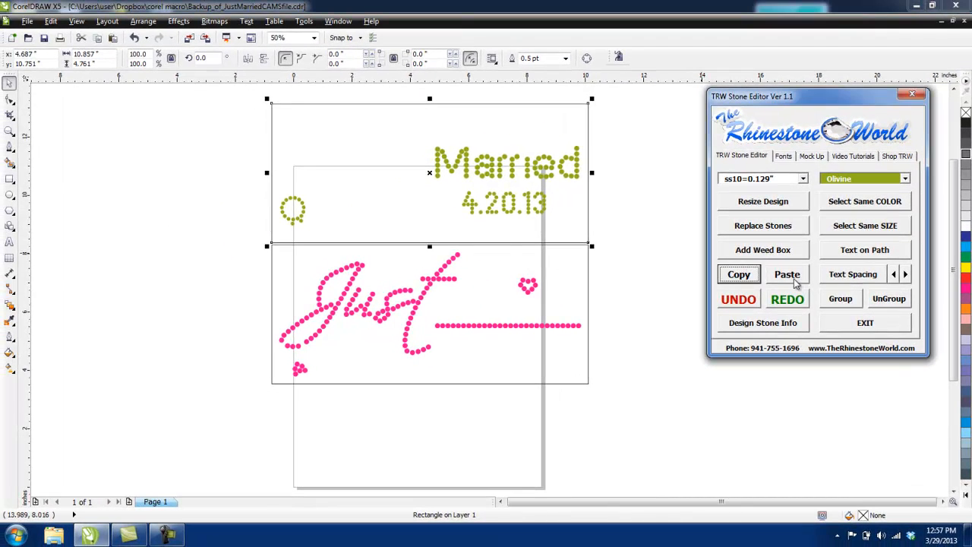
pyautogui.click(787, 275)
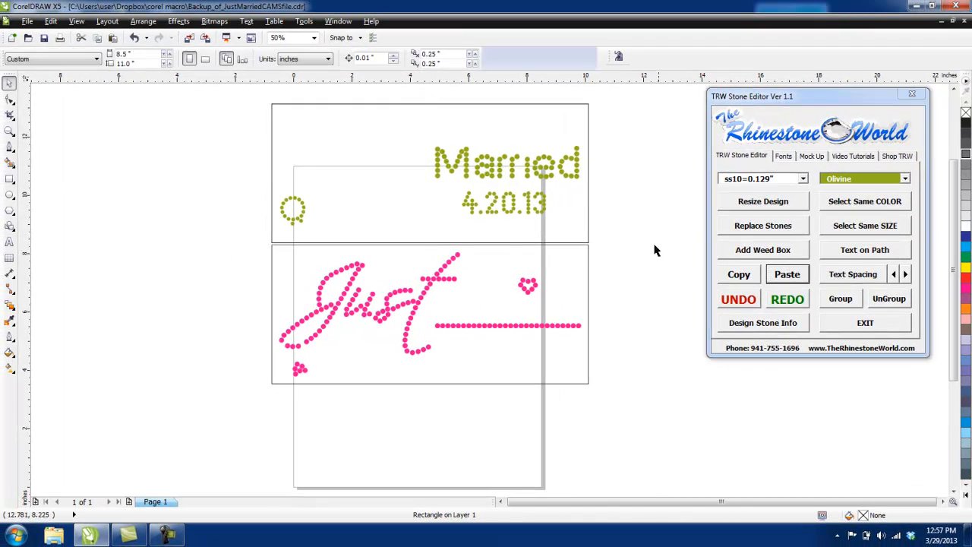
pyautogui.click(540, 192)
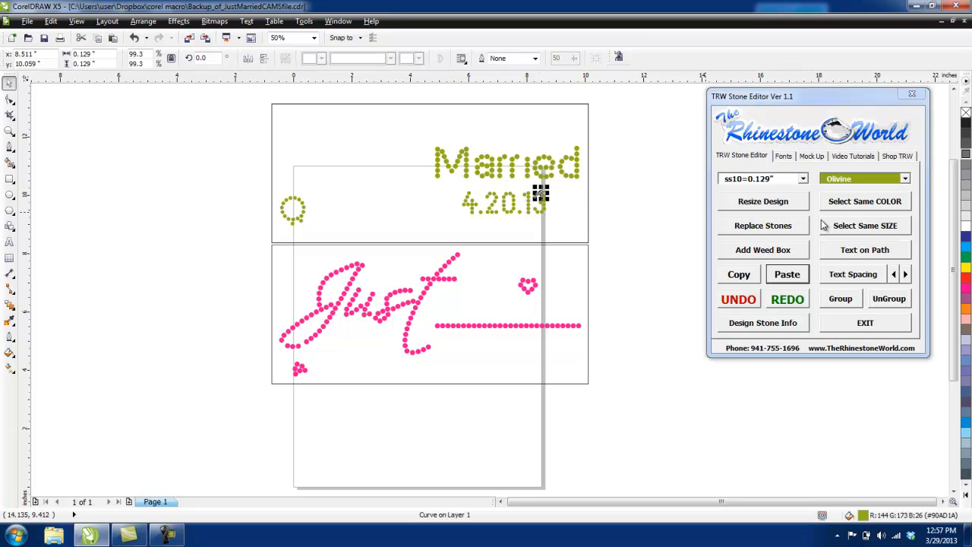
pyautogui.click(853, 226)
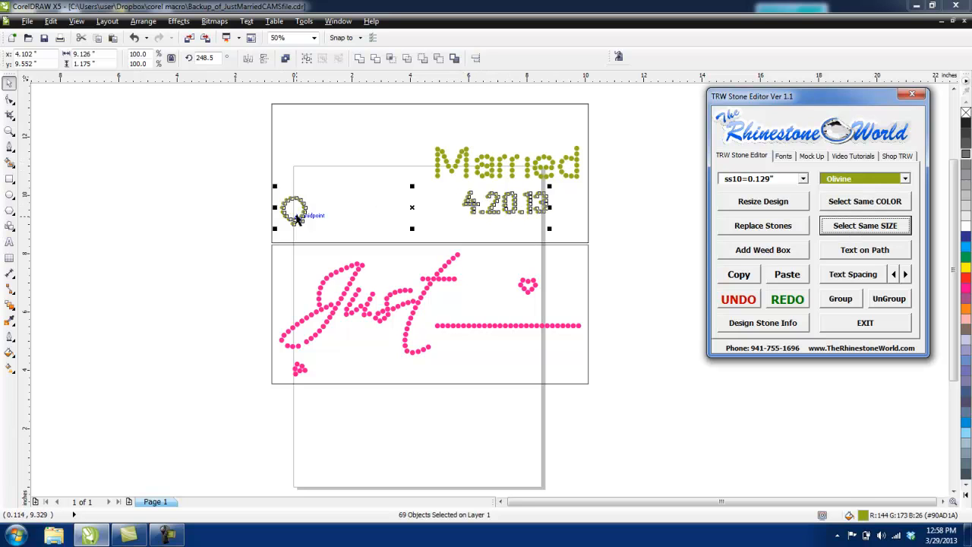
pyautogui.keyDown('shift'); pyautogui.click(587, 215); pyautogui.keyUp('shift')
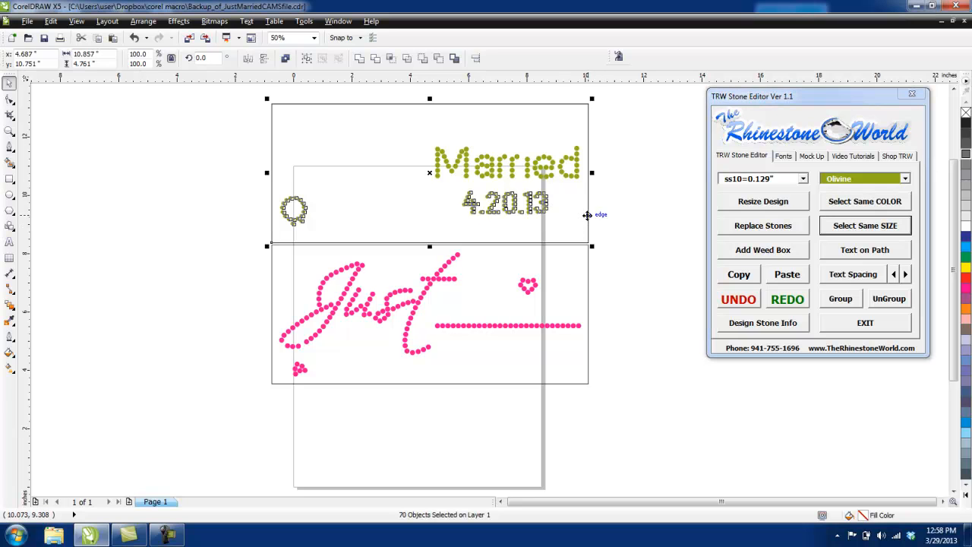
pyautogui.moveTo(588, 149); pyautogui.dragTo(589, 432)
pyautogui.click(613, 379)
pyautogui.scroll(-1, 592, 310)
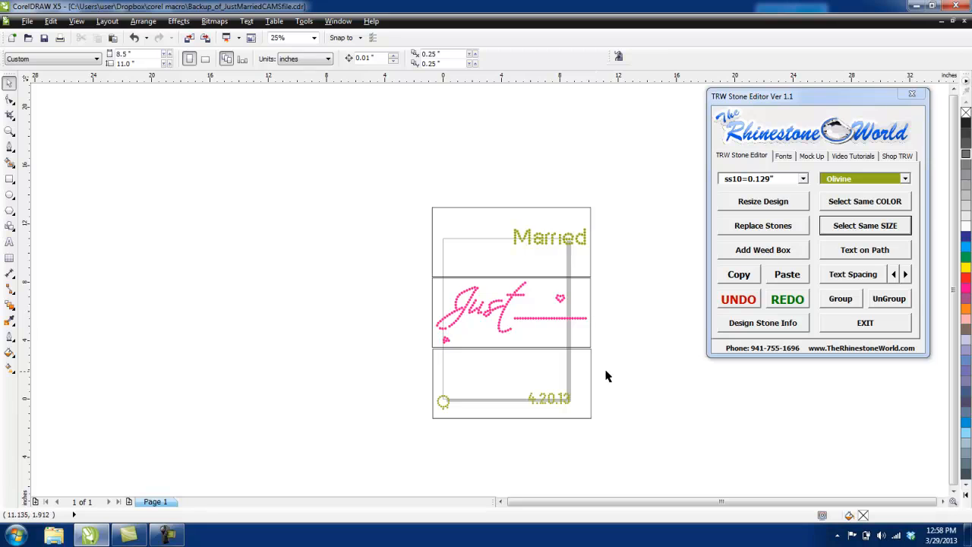
pyautogui.scroll(1, 573, 354)
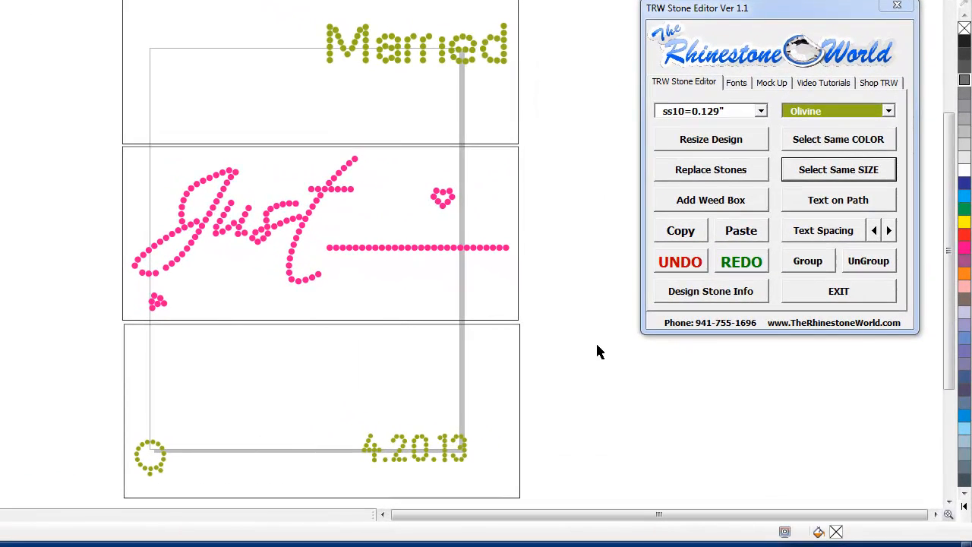
# - Undo the size and color separations to reunite the design, and delete the weed box around it
pyautogui.click(671, 265)
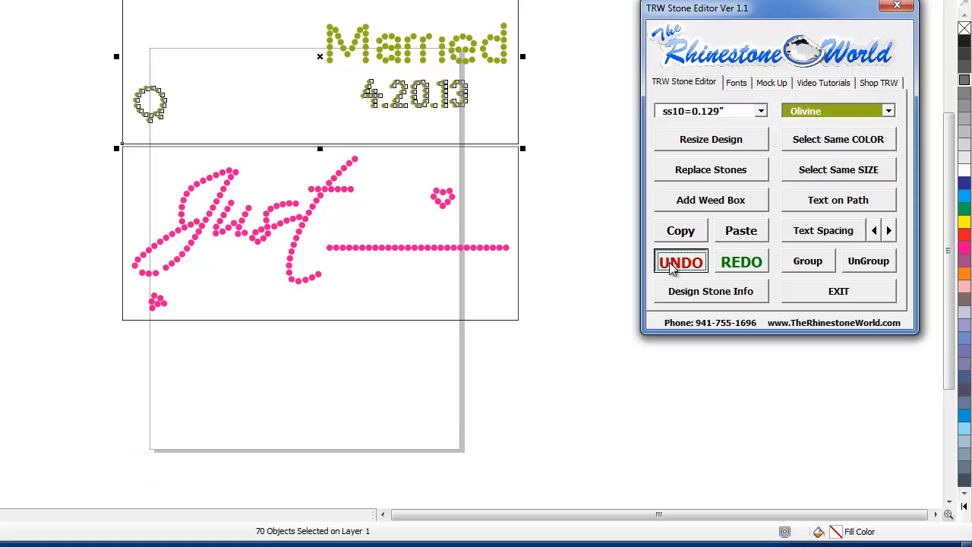
pyautogui.click(671, 263)
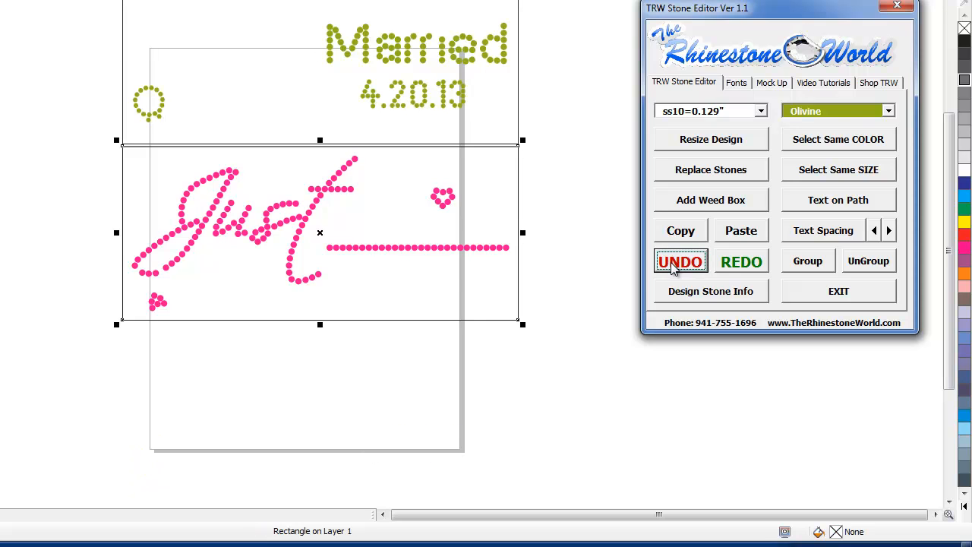
pyautogui.click(671, 263)
pyautogui.click(516, 280)
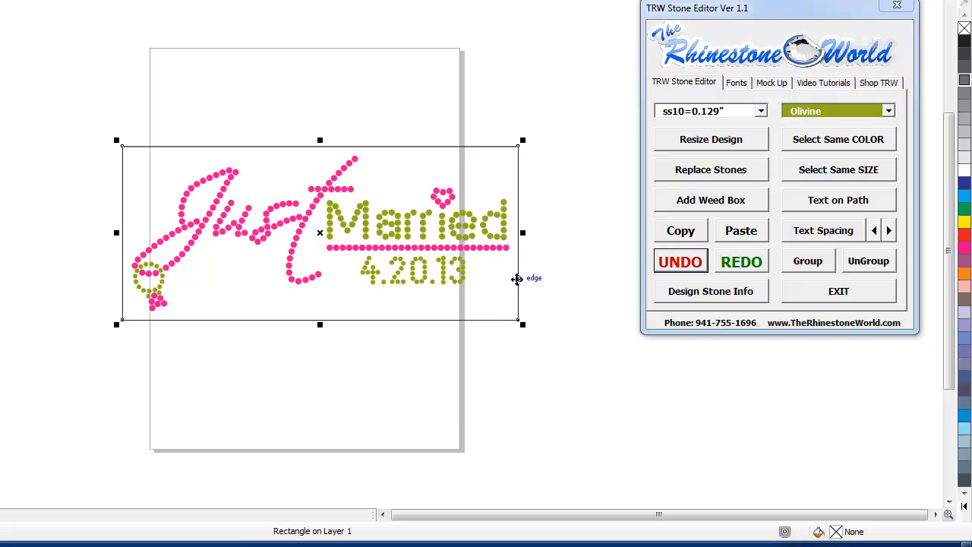
pyautogui.press('Delete')
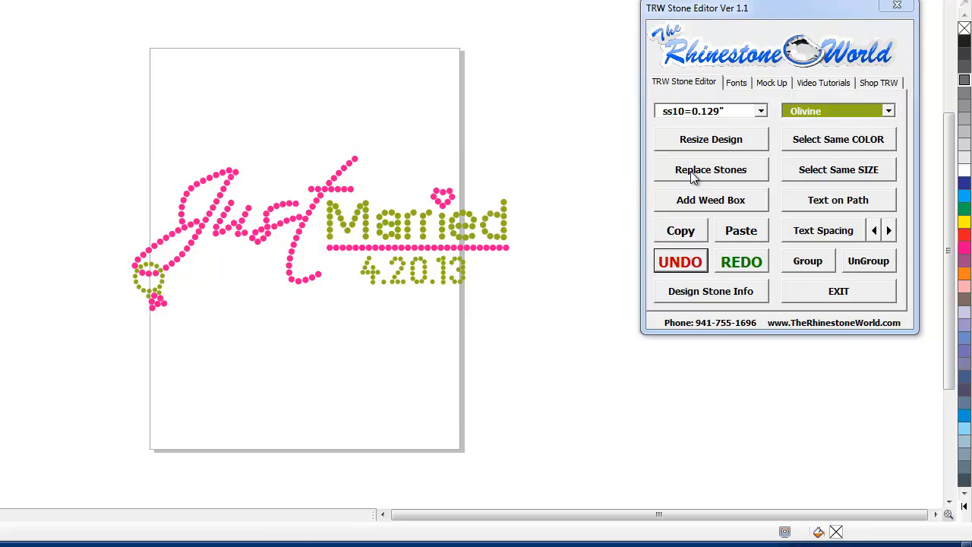
# - Select all stones matching the size of one in the d of "Married", move them up and to the left, and undo the move
pyautogui.click(502, 228)
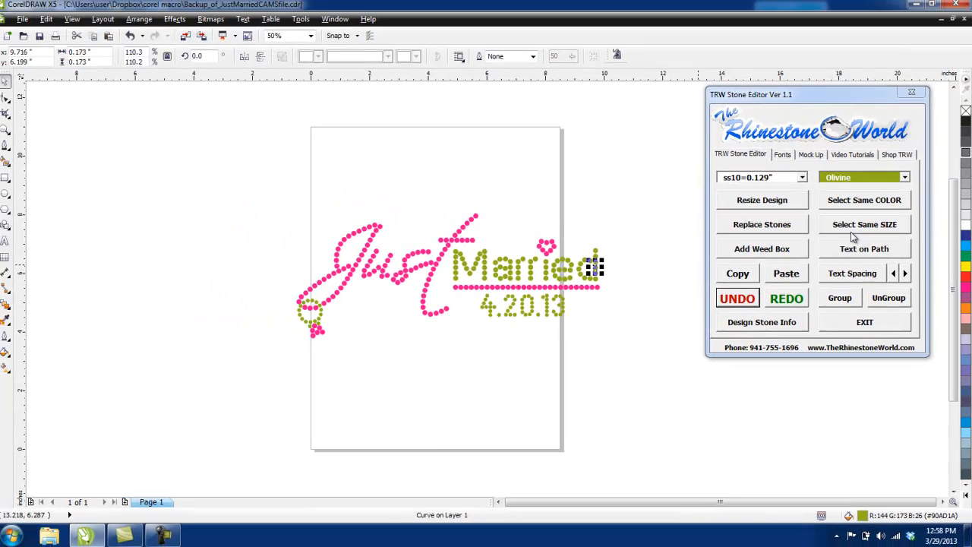
pyautogui.click(858, 227)
pyautogui.moveTo(594, 260); pyautogui.dragTo(482, 181)
pyautogui.click(613, 213)
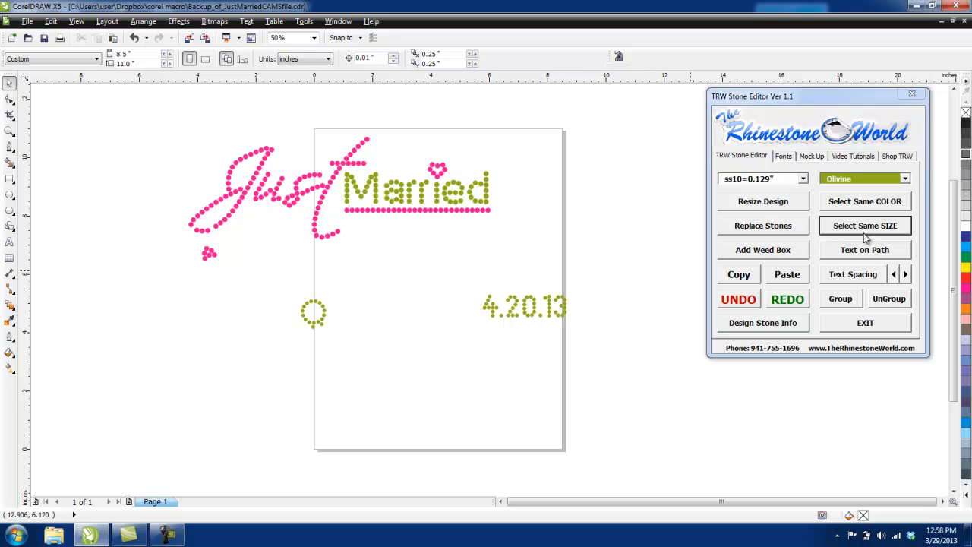
pyautogui.click(840, 231)
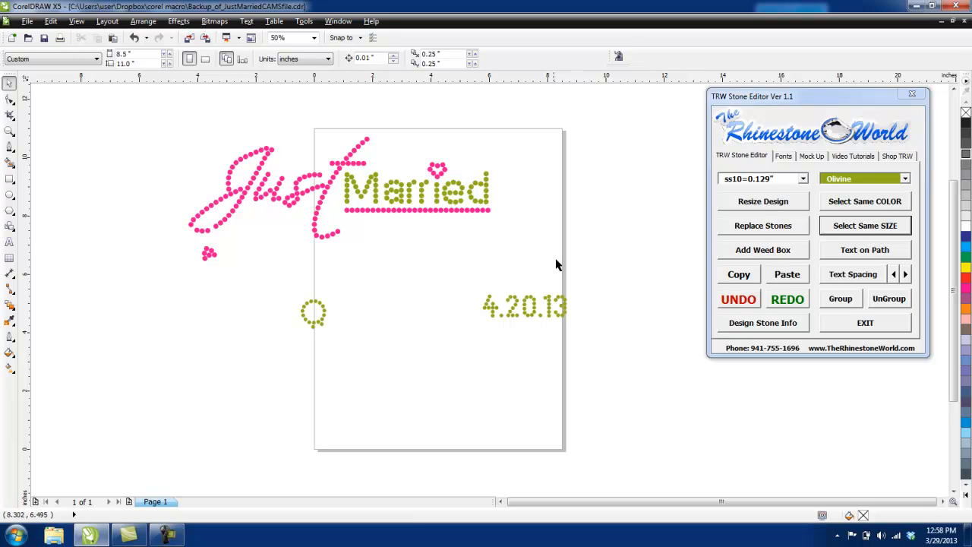
pyautogui.click(739, 300)
# - Duplicate the whole Just Married design with the stone editor's copy and paste, and move the copy up and left of the original
pyautogui.moveTo(640, 189); pyautogui.dragTo(267, 377)
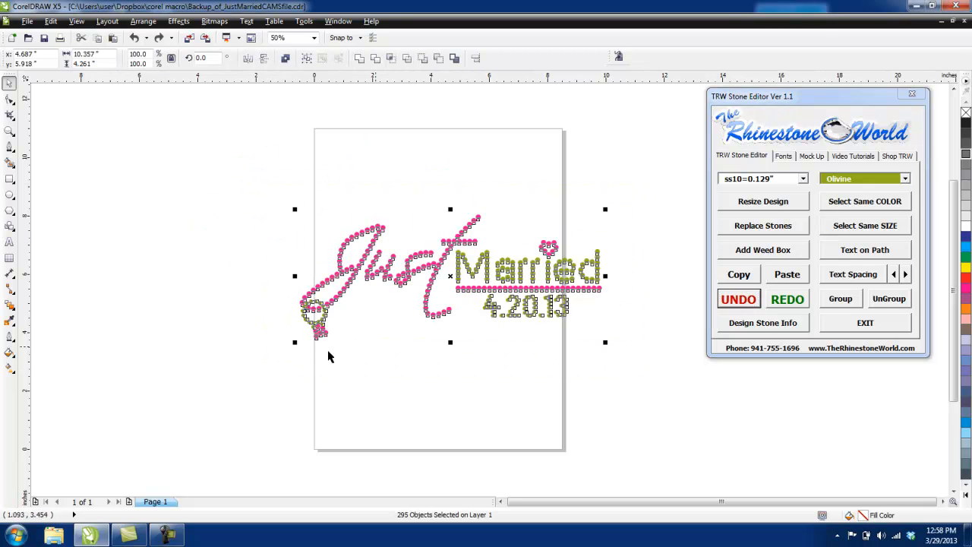
pyautogui.click(736, 274)
pyautogui.click(786, 275)
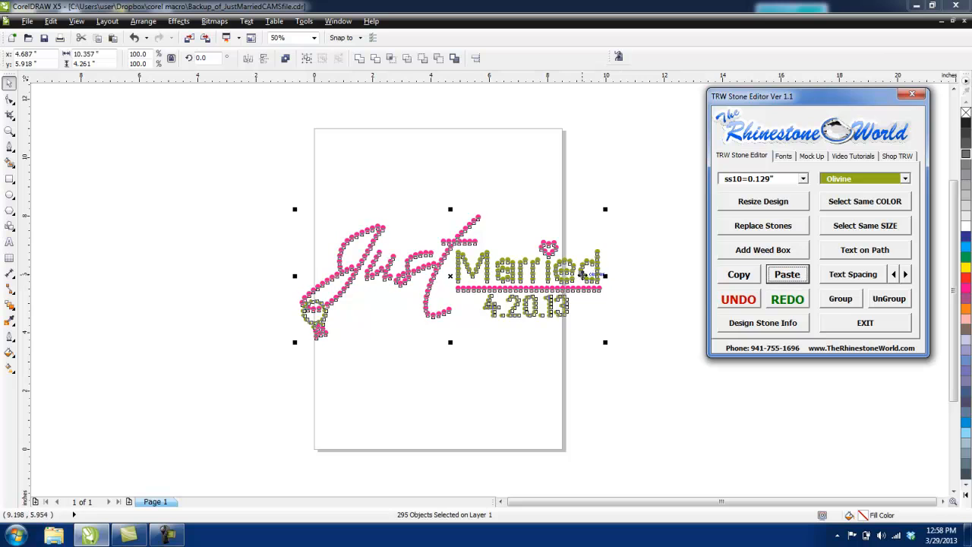
pyautogui.moveTo(591, 282); pyautogui.dragTo(309, 177)
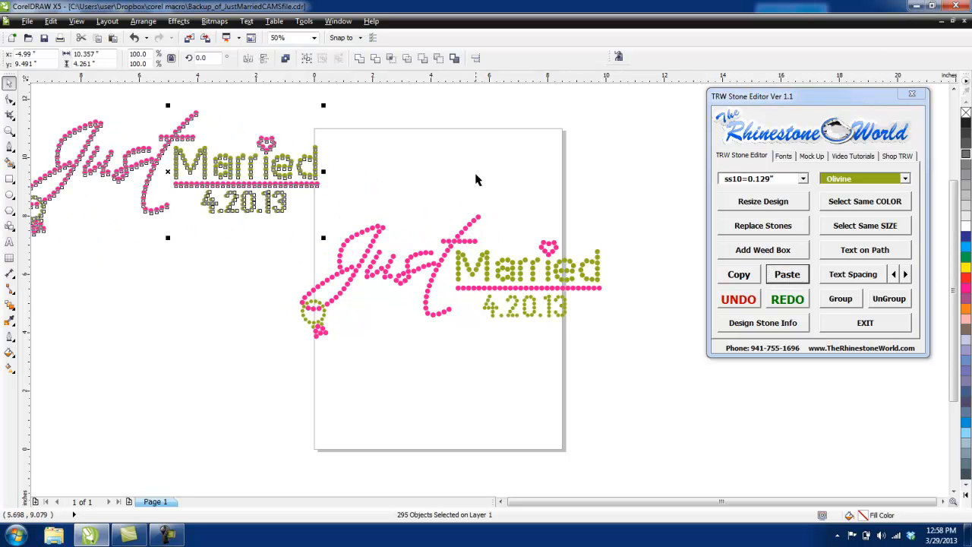
pyautogui.click(479, 191)
# - Delete all stones of the duplicate design up and left of the original
pyautogui.moveTo(323, 228); pyautogui.dragTo(88, 107)
pyautogui.press('Delete')
pyautogui.moveTo(210, 178); pyautogui.dragTo(101, 245)
pyautogui.press('Delete')
# - Select all stones of the remaining Just Married design and group them
pyautogui.scroll(-2, 407, 315)
pyautogui.scroll(2, 552, 324)
pyautogui.moveTo(618, 177); pyautogui.dragTo(199, 337)
pyautogui.click(840, 299)
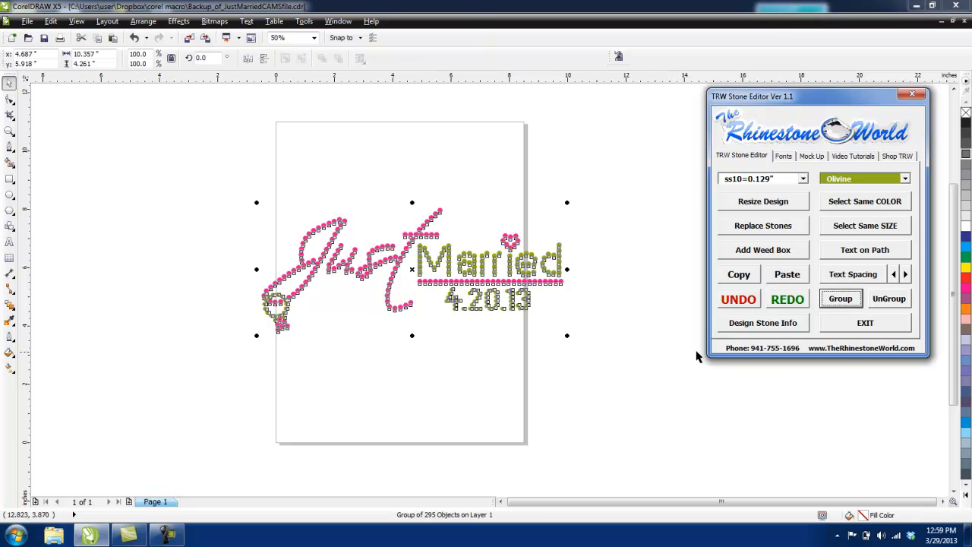
# - Move the grouped Just Married design up and to the left, and ungroup it into individual stones
pyautogui.moveTo(520, 285); pyautogui.dragTo(476, 259)
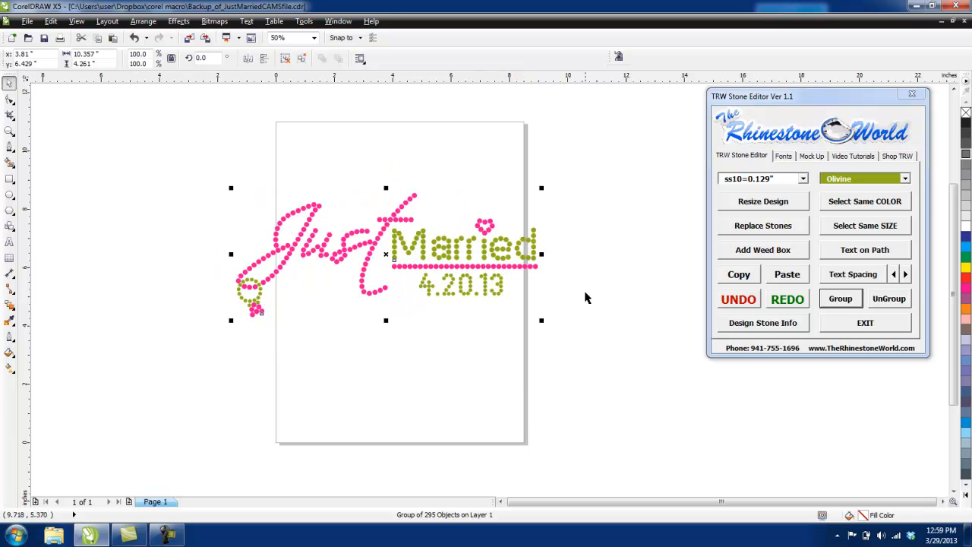
pyautogui.click(884, 301)
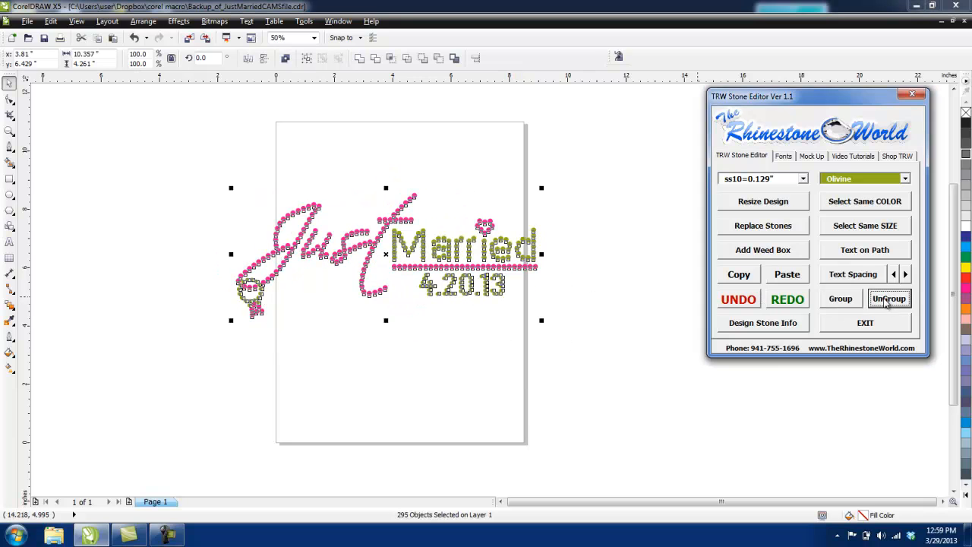
pyautogui.click(519, 265)
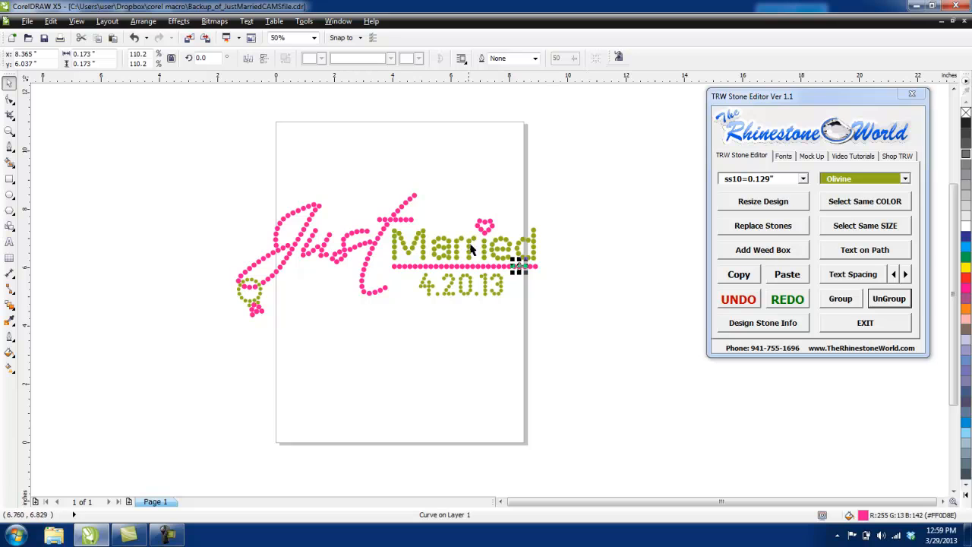
pyautogui.click(571, 308)
# - Select the whole Just Married design and view its dimensions and stone counts with Design Stone Info
pyautogui.moveTo(563, 157); pyautogui.dragTo(114, 384)
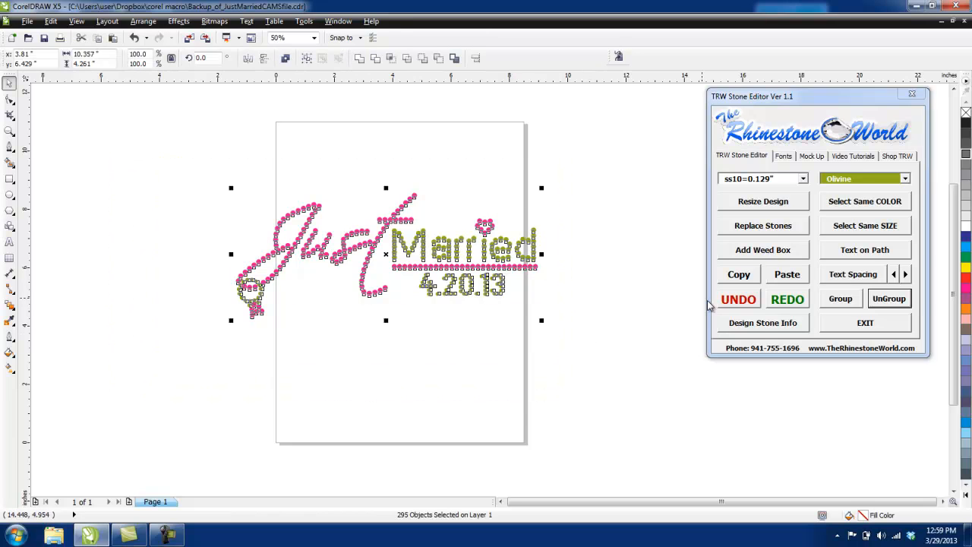
pyautogui.click(763, 325)
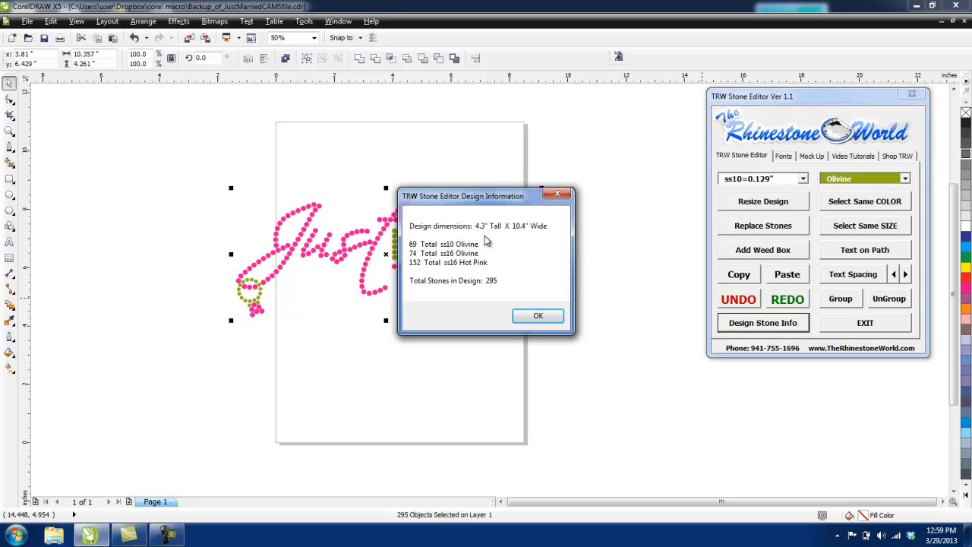
pyautogui.click(556, 318)
pyautogui.click(604, 301)
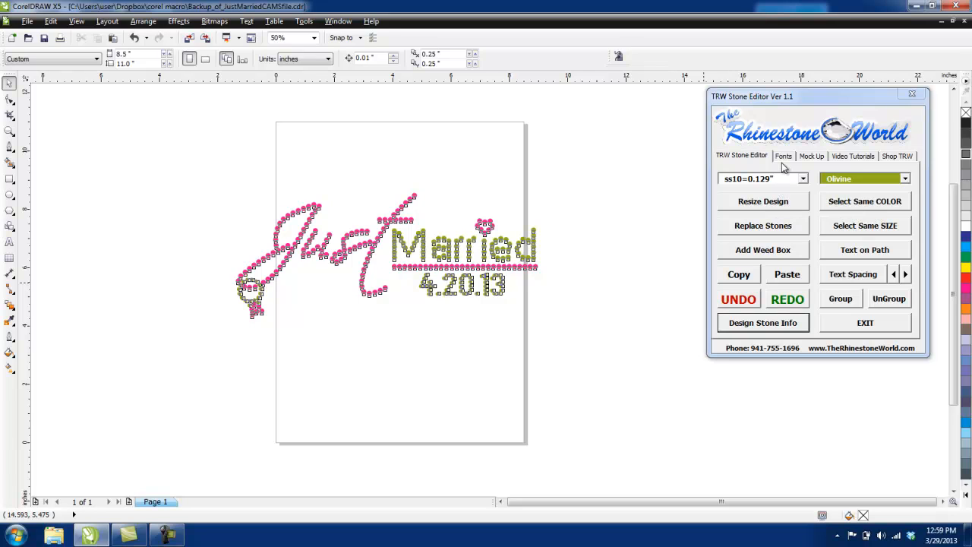
pyautogui.click(582, 250)
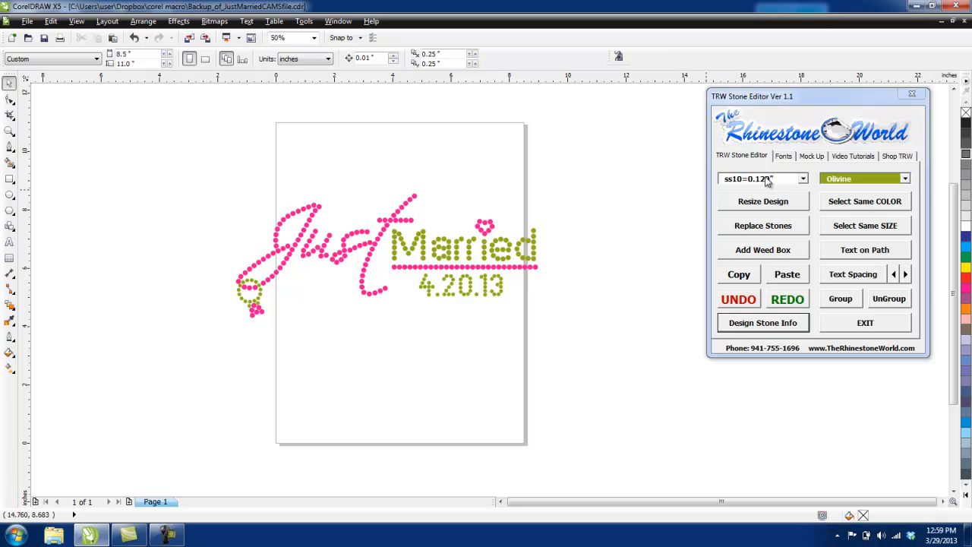
# - Import the logo "image for mock up macro" and place it beside the page's lower-right corner
pyautogui.click(812, 156)
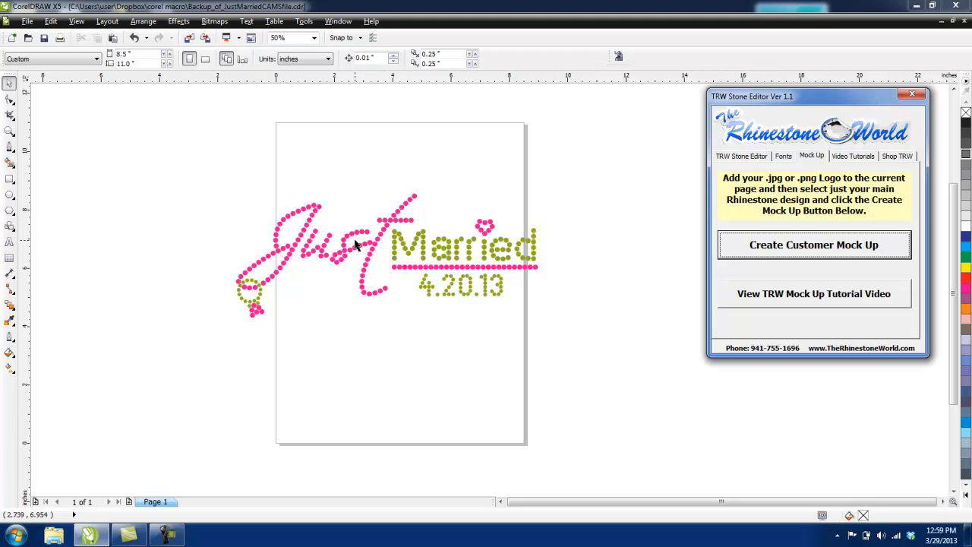
pyautogui.click(298, 155)
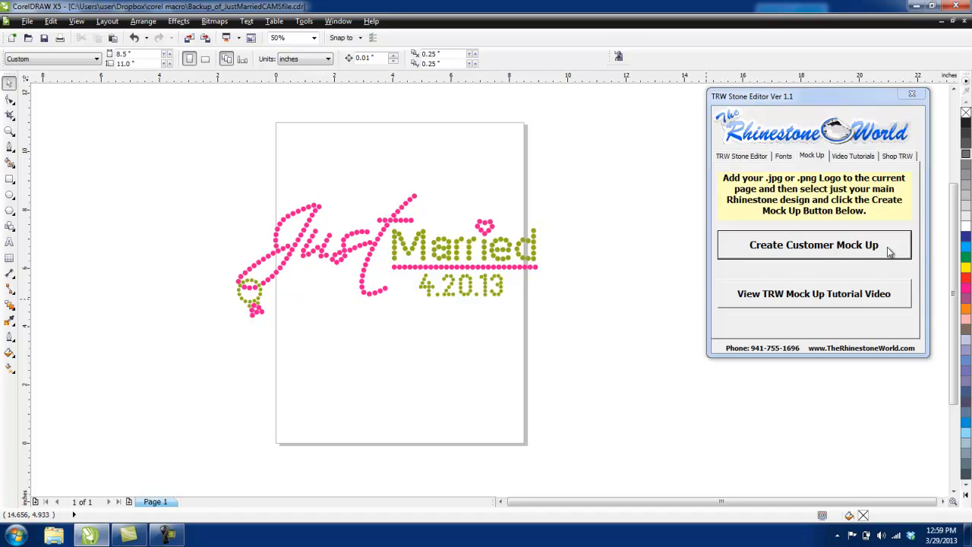
pyautogui.click(27, 20)
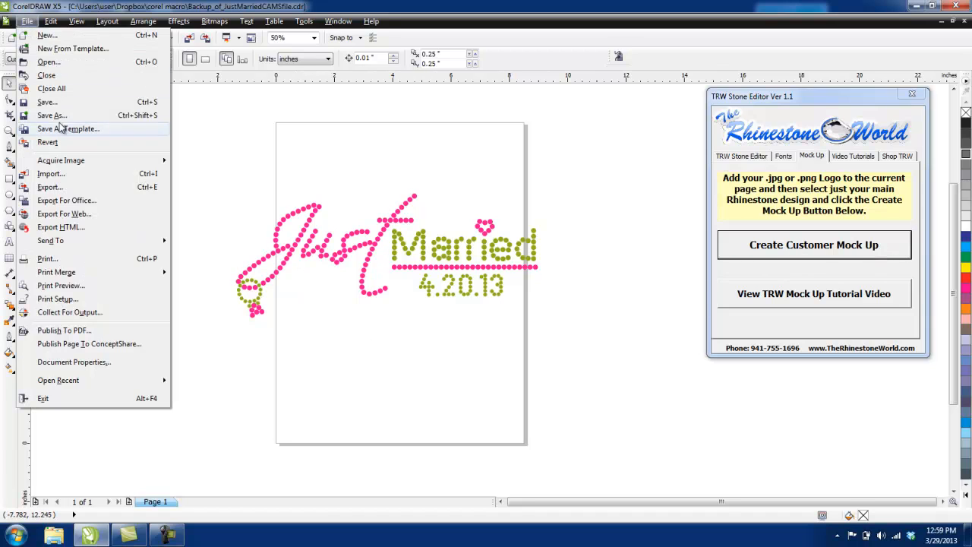
pyautogui.click(64, 178)
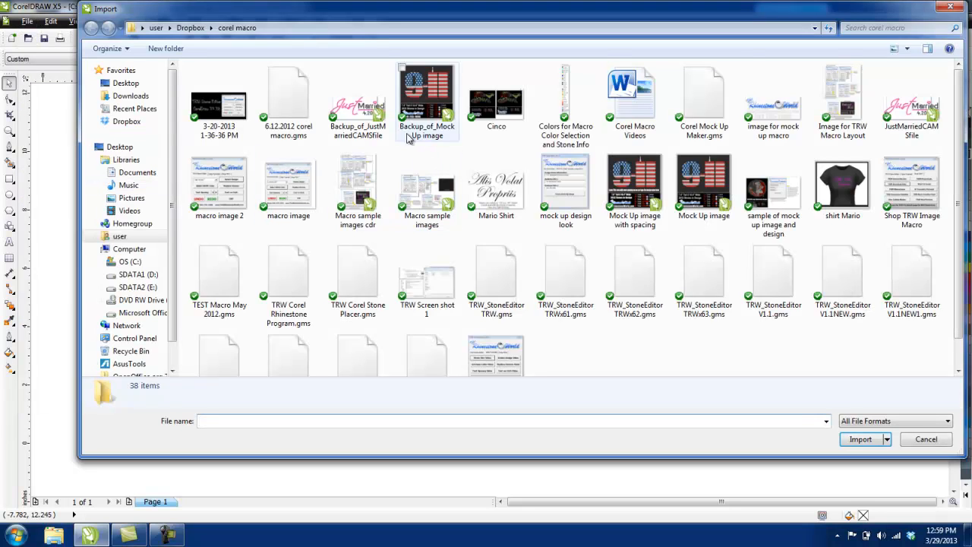
pyautogui.doubleClick(774, 114)
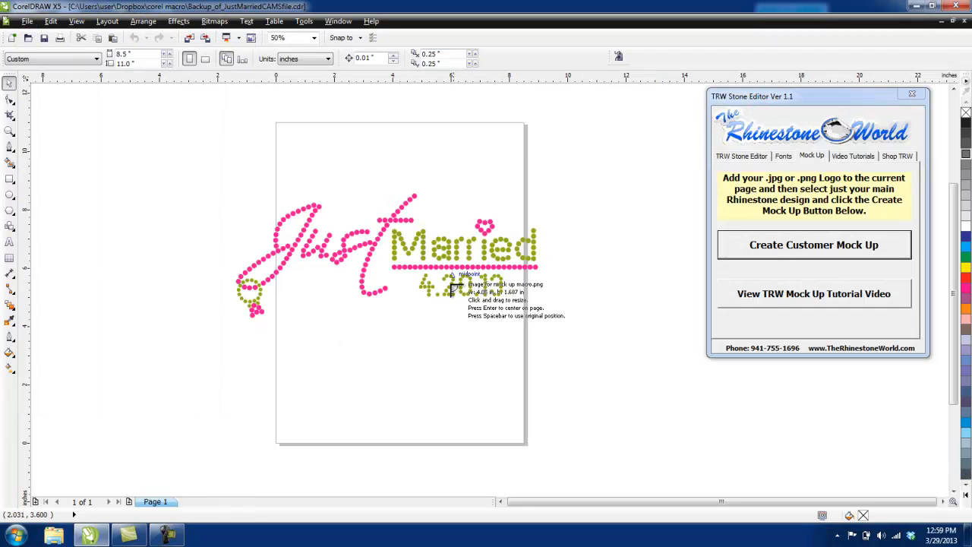
pyautogui.click(183, 367)
pyautogui.moveTo(260, 391); pyautogui.dragTo(593, 395)
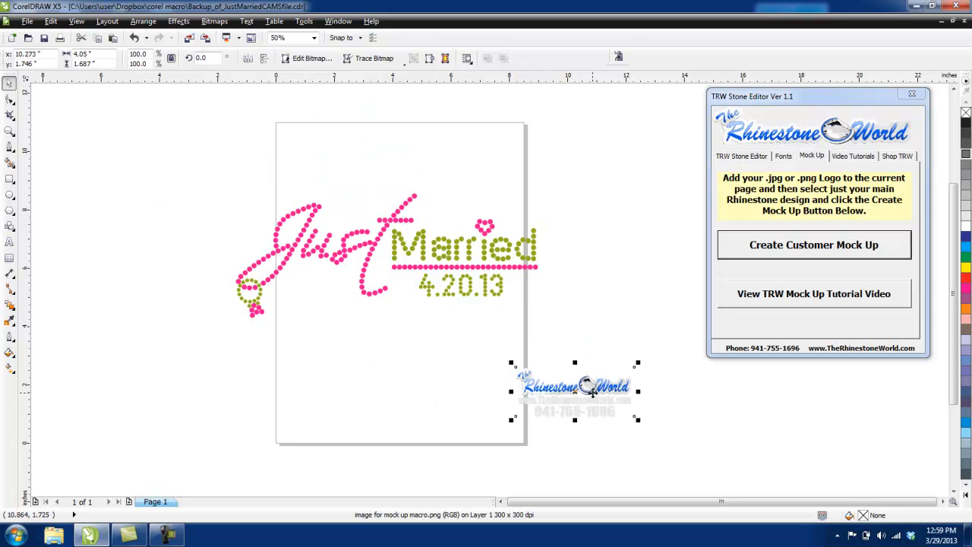
# - Select only the Just Married stones, without the logo, and create a customer mock up from them
pyautogui.click(408, 343)
pyautogui.click(533, 247)
pyautogui.moveTo(569, 169); pyautogui.dragTo(167, 325)
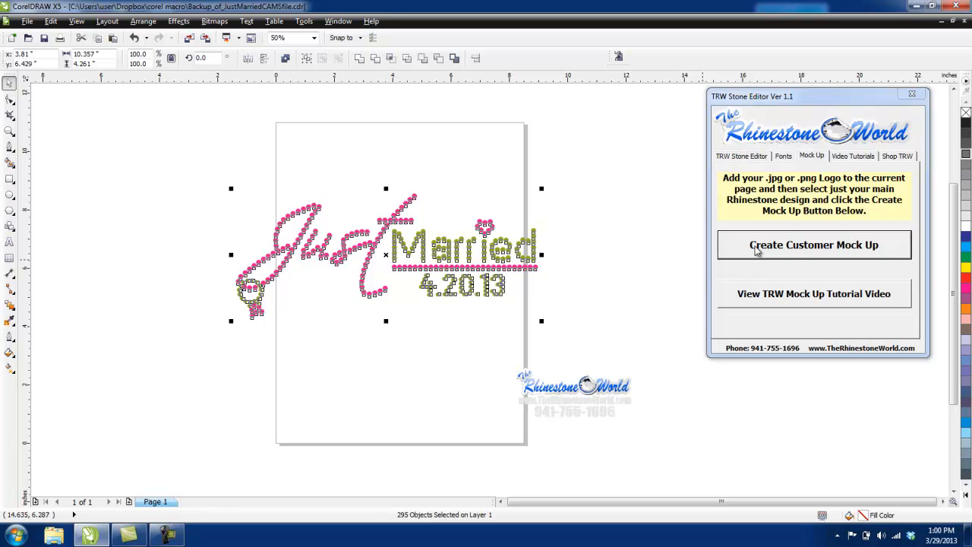
pyautogui.click(757, 251)
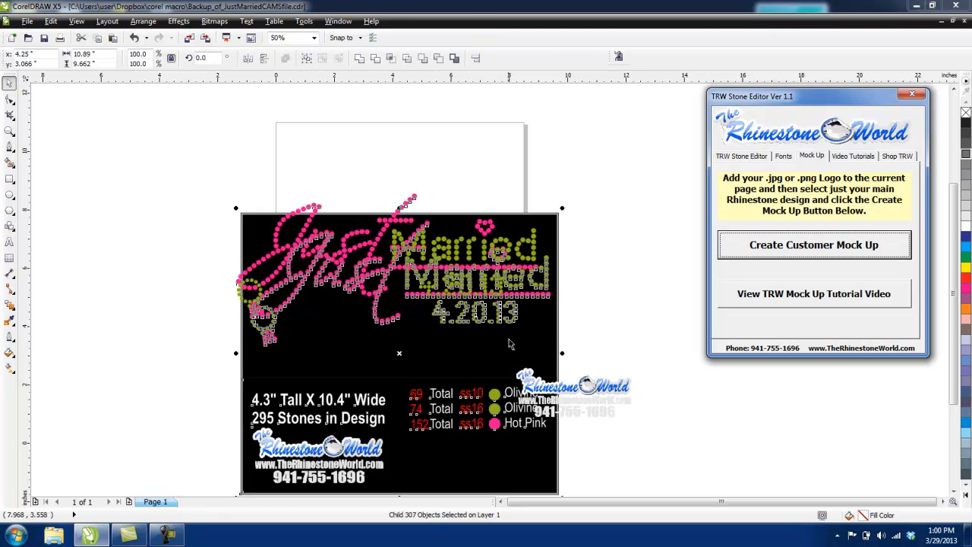
# - Move the black customer mock up clear of the original design to the left of the page
pyautogui.click(583, 328)
pyautogui.scroll(-1, 589, 315)
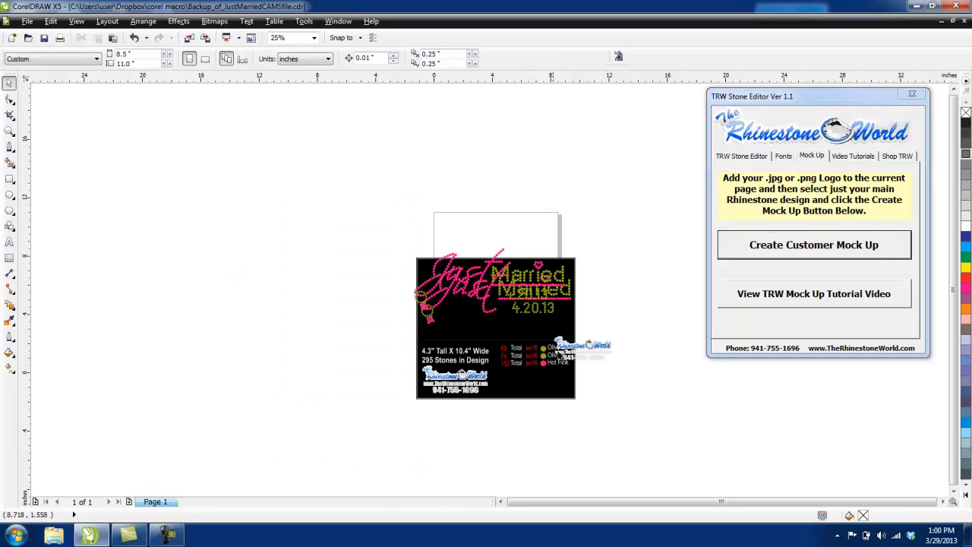
pyautogui.moveTo(499, 330); pyautogui.dragTo(315, 297)
pyautogui.click(318, 401)
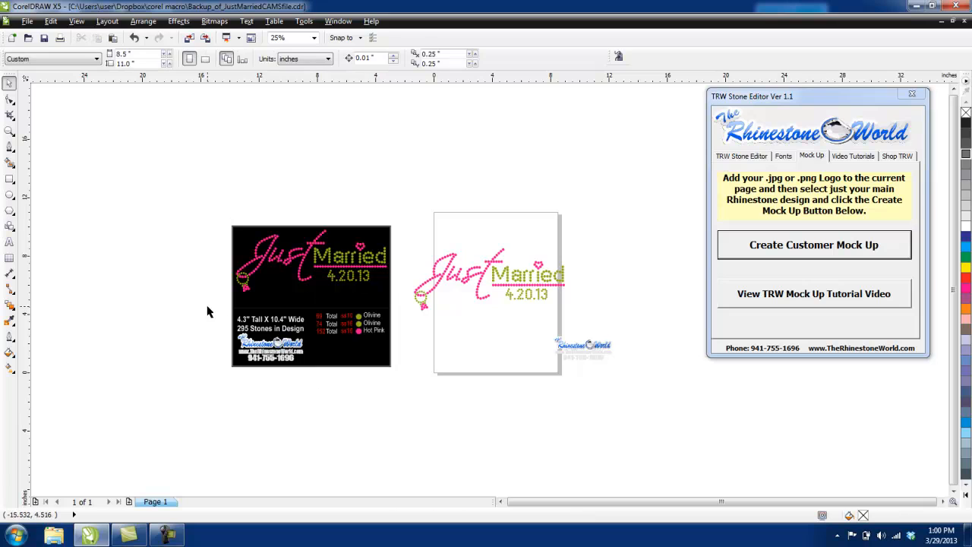
pyautogui.scroll(1, 197, 304)
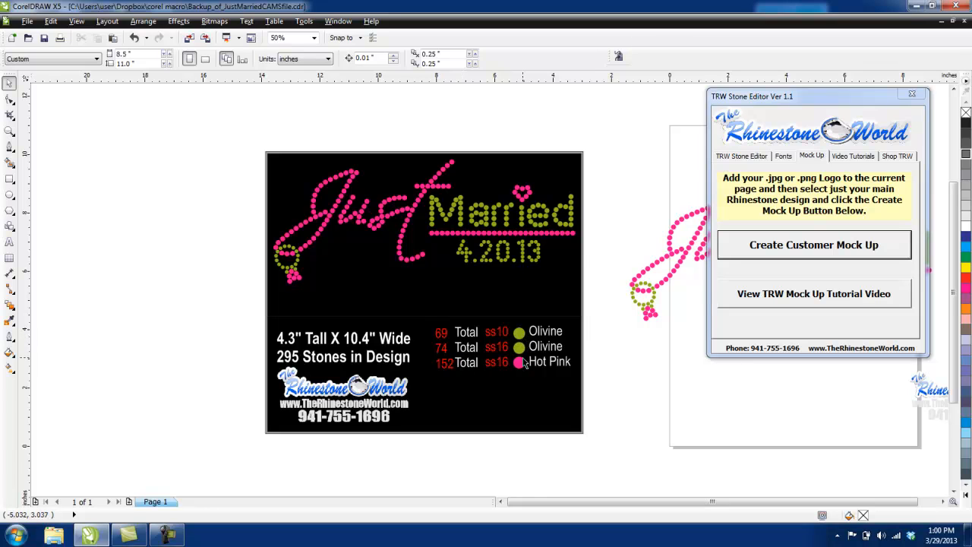
# - Delete the customer mock up beside the page, keeping the original design and logo
pyautogui.scroll(-1, 522, 363)
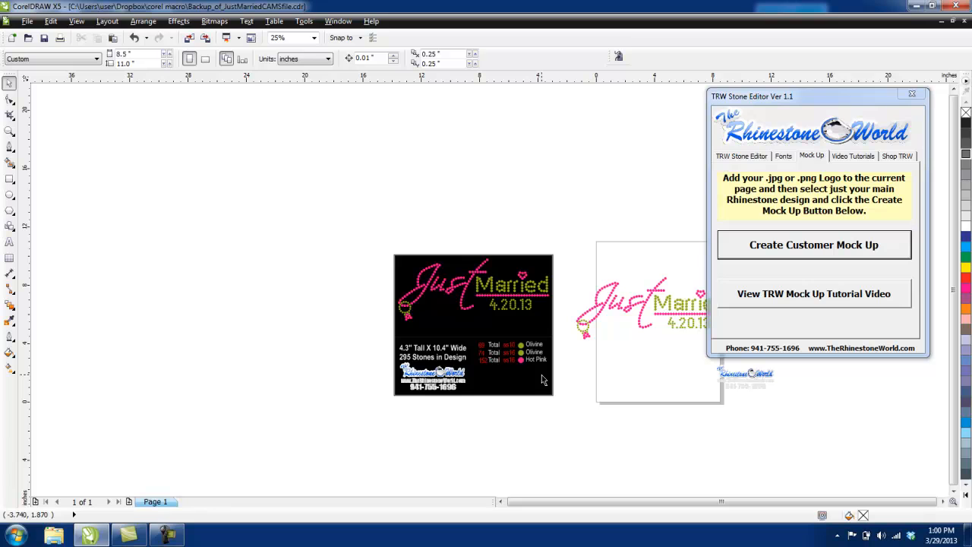
pyautogui.moveTo(378, 243); pyautogui.dragTo(564, 441)
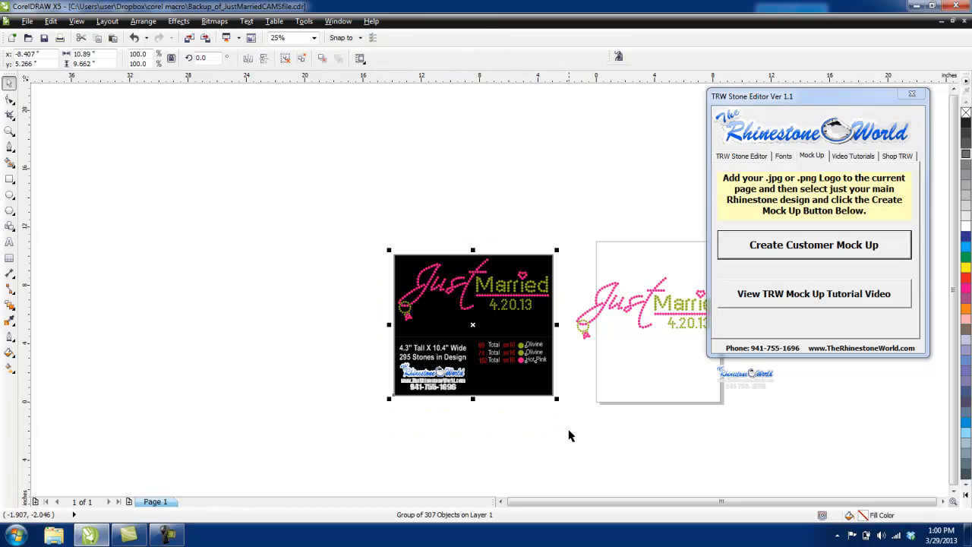
pyautogui.press('Delete')
pyautogui.scroll(-1, 558, 372)
pyautogui.scroll(2, 648, 348)
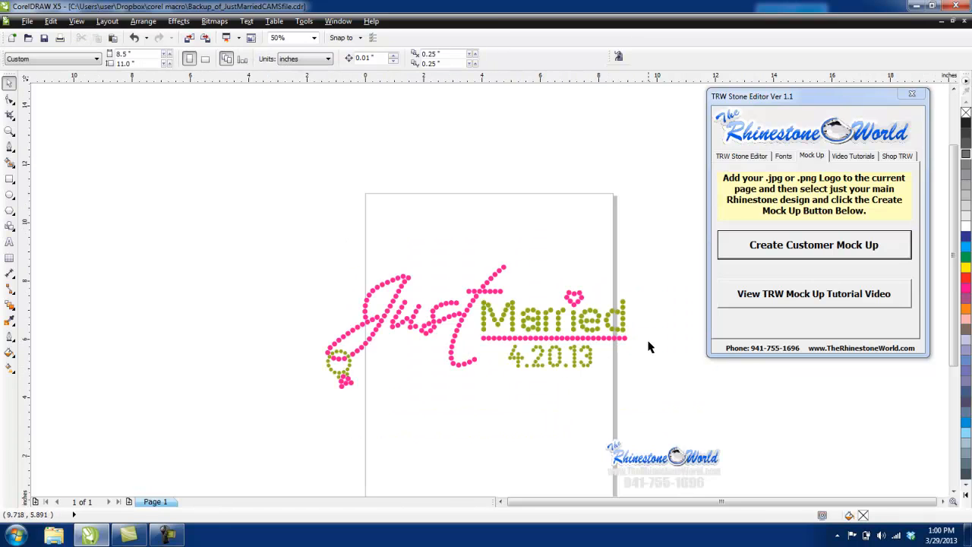
# - Recolor the stones of the d in "Married" to Orange with the stone editor
pyautogui.click(760, 157)
pyautogui.moveTo(646, 263); pyautogui.dragTo(595, 350)
pyautogui.click(658, 275)
pyautogui.moveTo(647, 286); pyautogui.dragTo(610, 333)
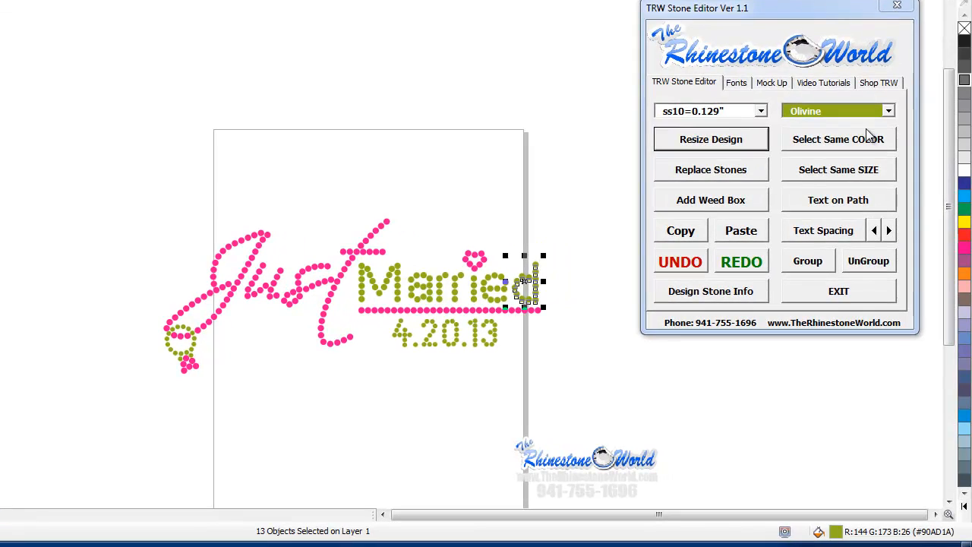
pyautogui.moveTo(851, 112); pyautogui.dragTo(764, 121)
pyautogui.write('Orange')
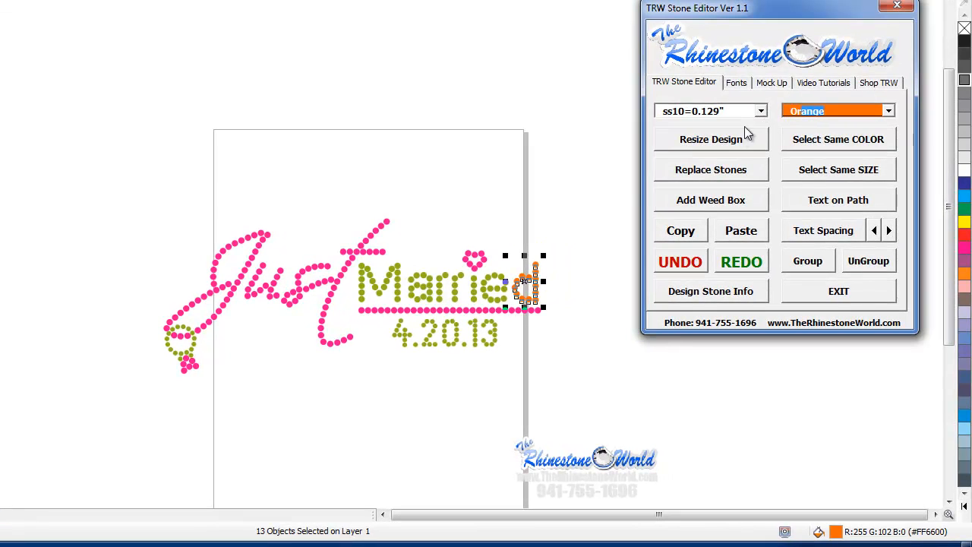
# - Recolor the stones of the a in "Married" to Crystal
pyautogui.click(556, 226)
pyautogui.moveTo(407, 257); pyautogui.dragTo(441, 321)
pyautogui.moveTo(836, 113); pyautogui.dragTo(774, 112)
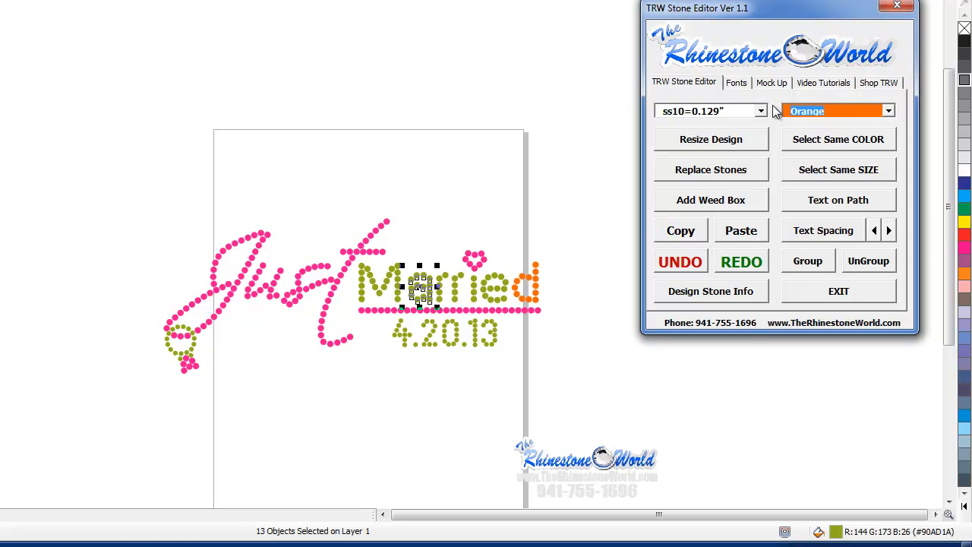
pyautogui.write('cr')
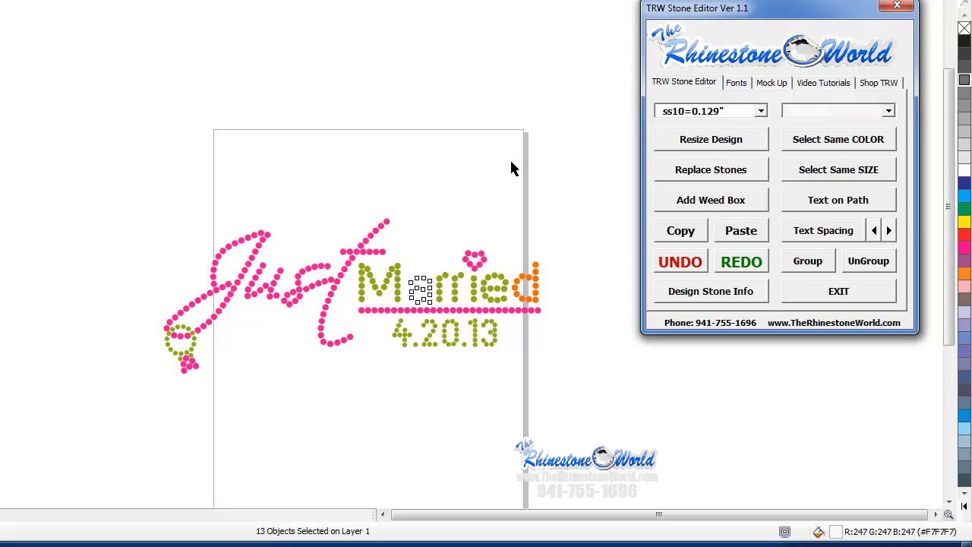
# - Recolor the stones of the 4 in the date "4.20.13" to Red Siam
pyautogui.click(359, 230)
pyautogui.moveTo(408, 339); pyautogui.dragTo(421, 315)
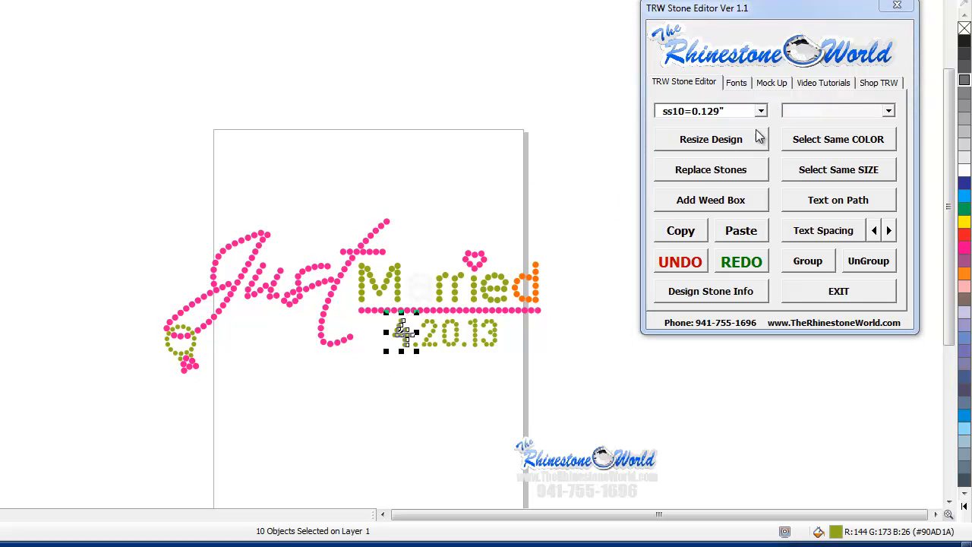
pyautogui.click(859, 110)
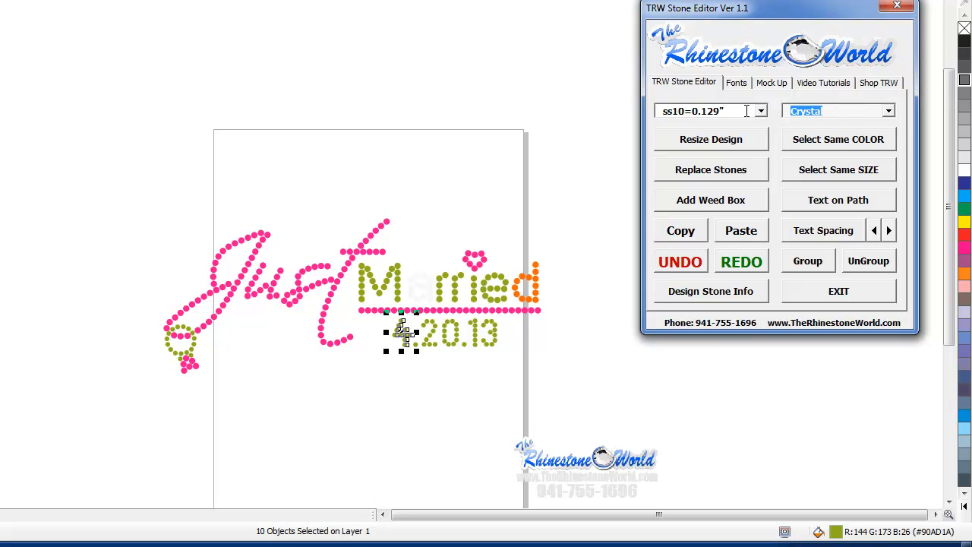
pyautogui.write('Red Siam')
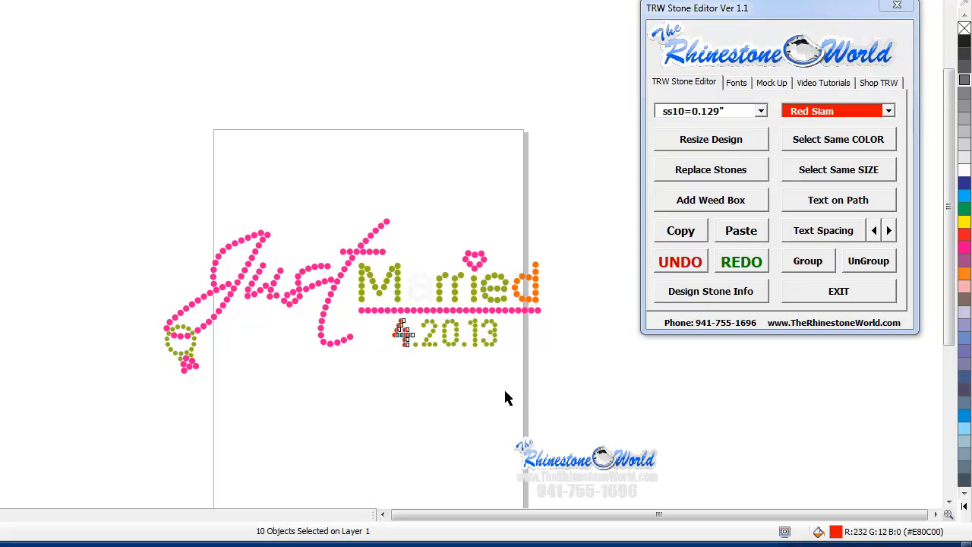
# - Create a customer mock up of the recolored Just Married design and place it left of the page
pyautogui.moveTo(61, 178); pyautogui.dragTo(630, 397)
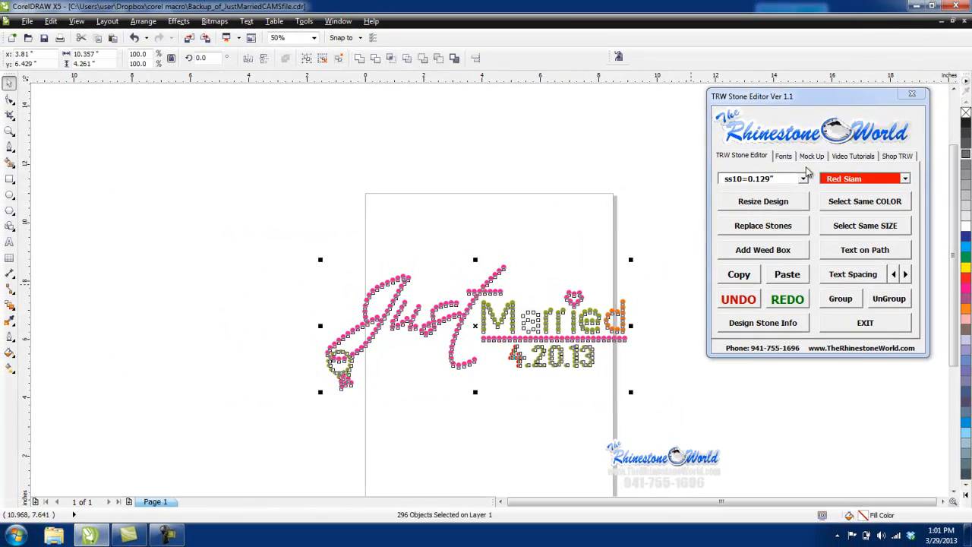
pyautogui.click(815, 157)
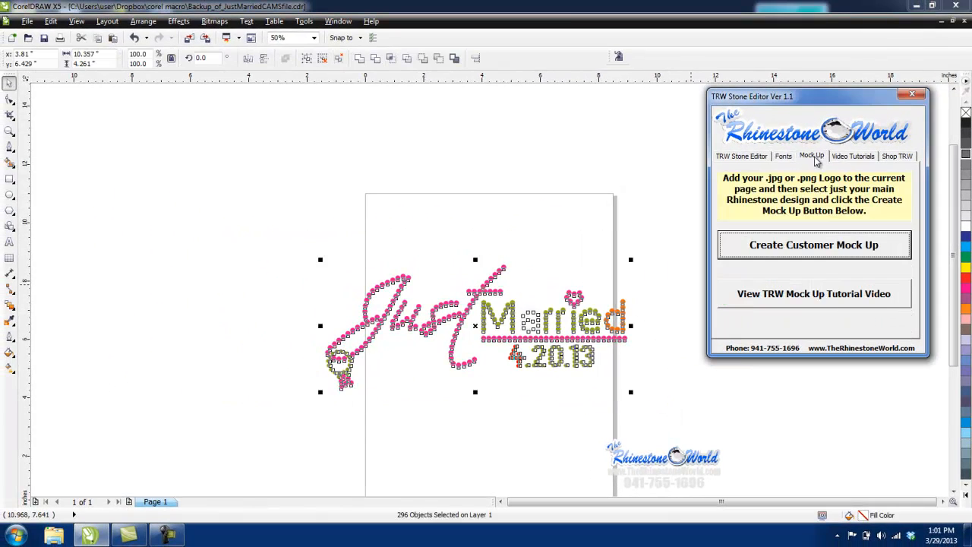
pyautogui.click(824, 250)
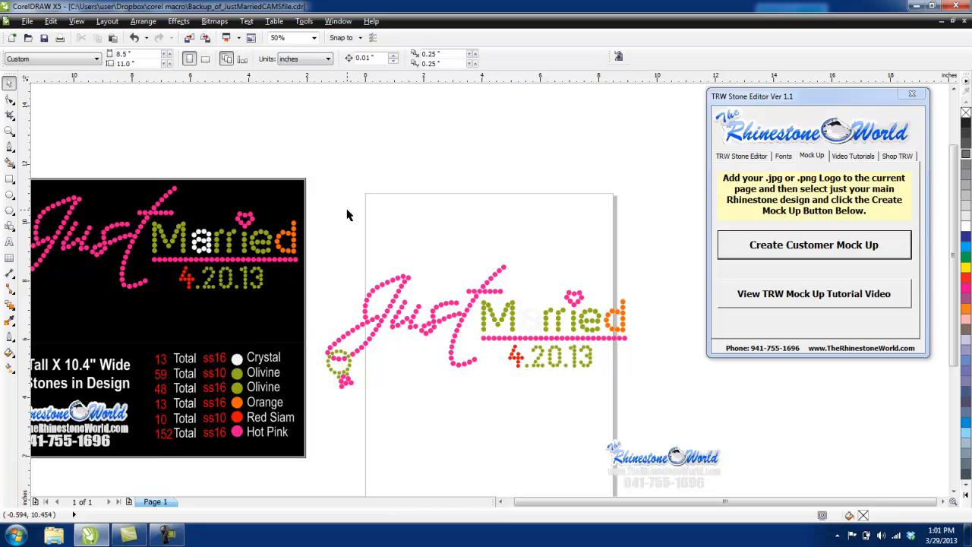
pyautogui.scroll(-1, 348, 214)
pyautogui.scroll(1, 172, 230)
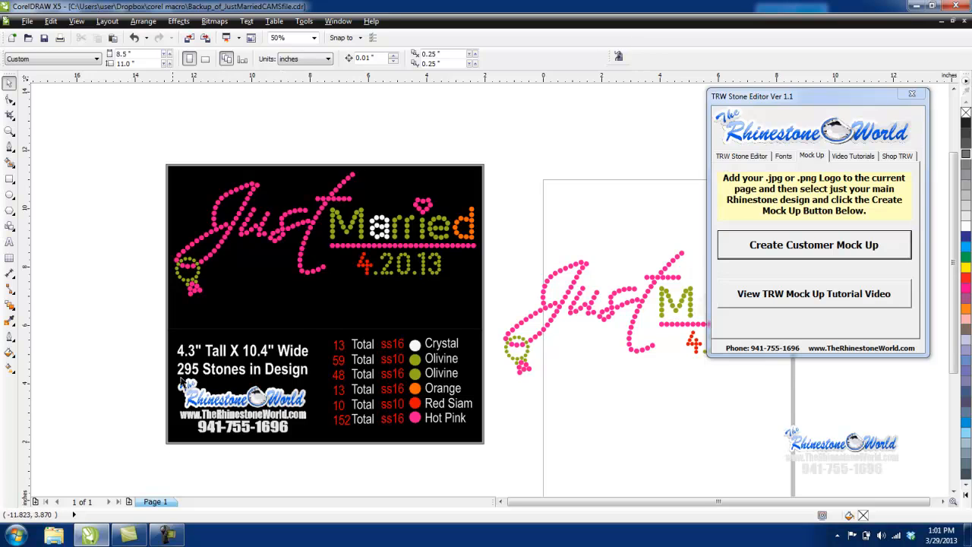
# - Delete the customer mock up, the Just Married design and the logo so the page is empty
pyautogui.scroll(-1, 177, 343)
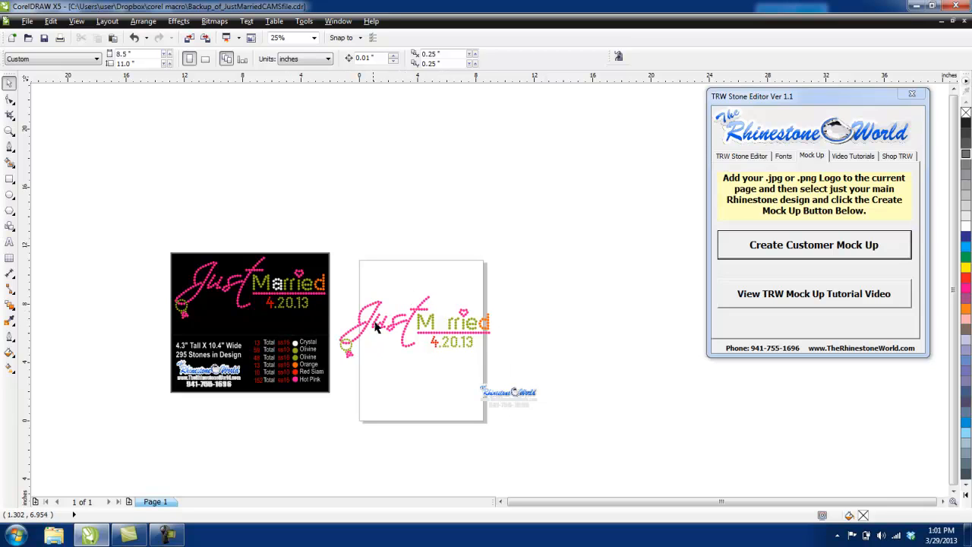
pyautogui.scroll(1, 244, 377)
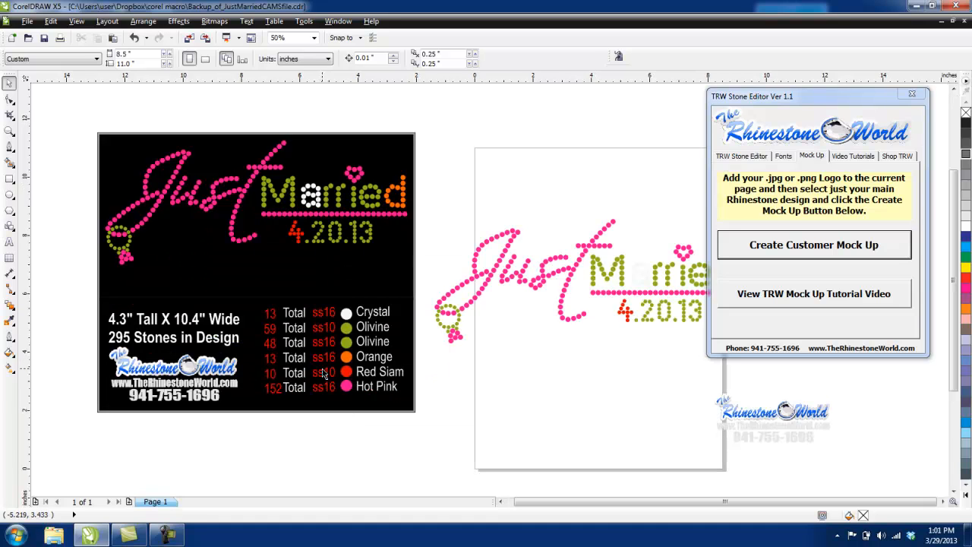
pyautogui.scroll(-1, 479, 334)
pyautogui.moveTo(659, 183); pyautogui.dragTo(245, 426)
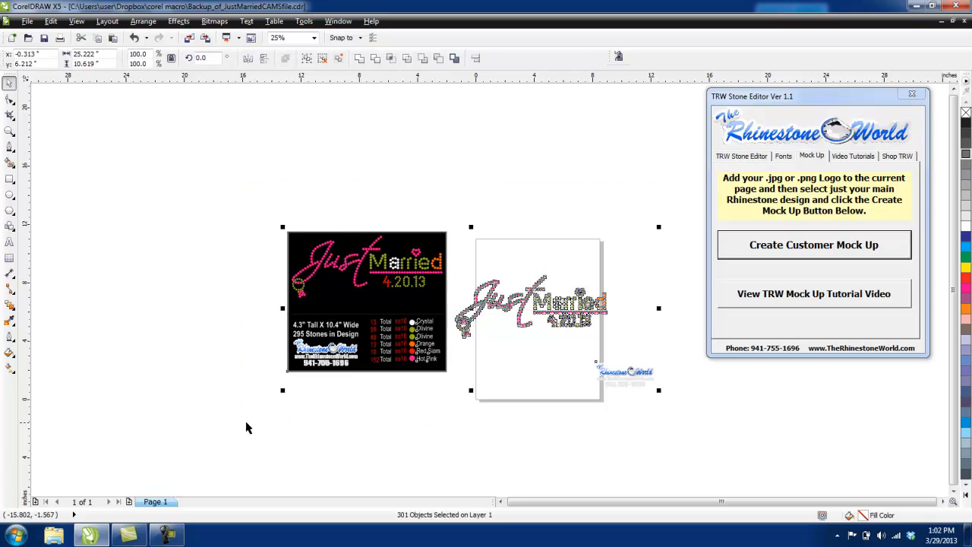
pyautogui.press('Delete')
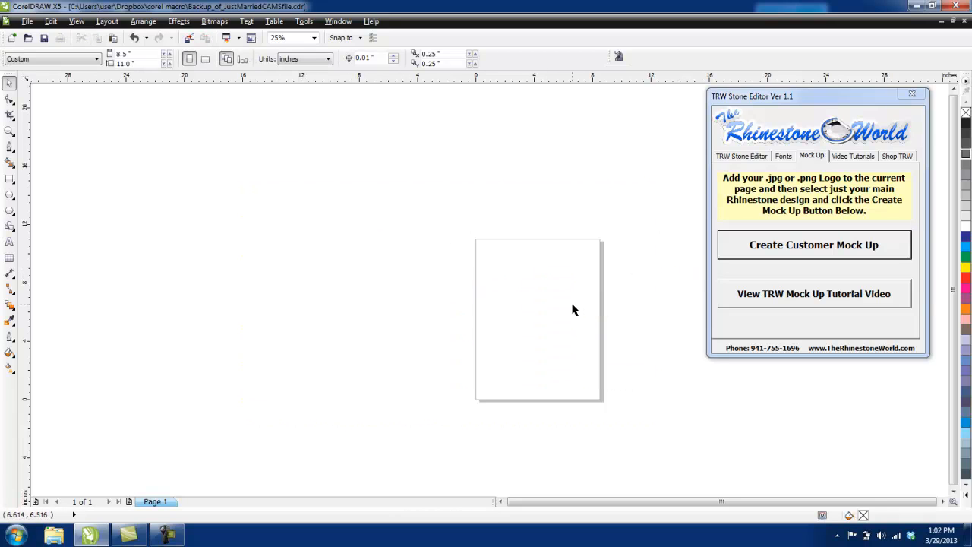
pyautogui.click(733, 157)
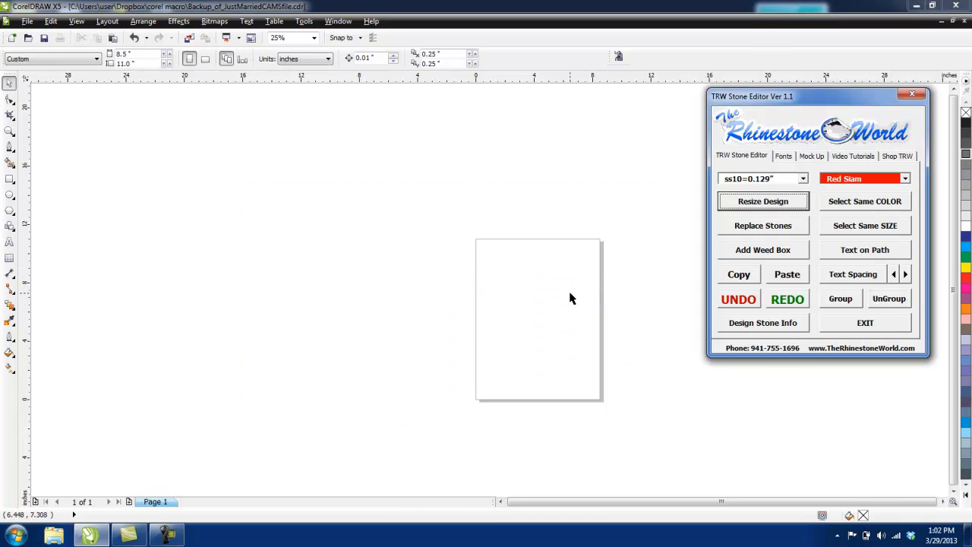
pyautogui.scroll(1, 610, 327)
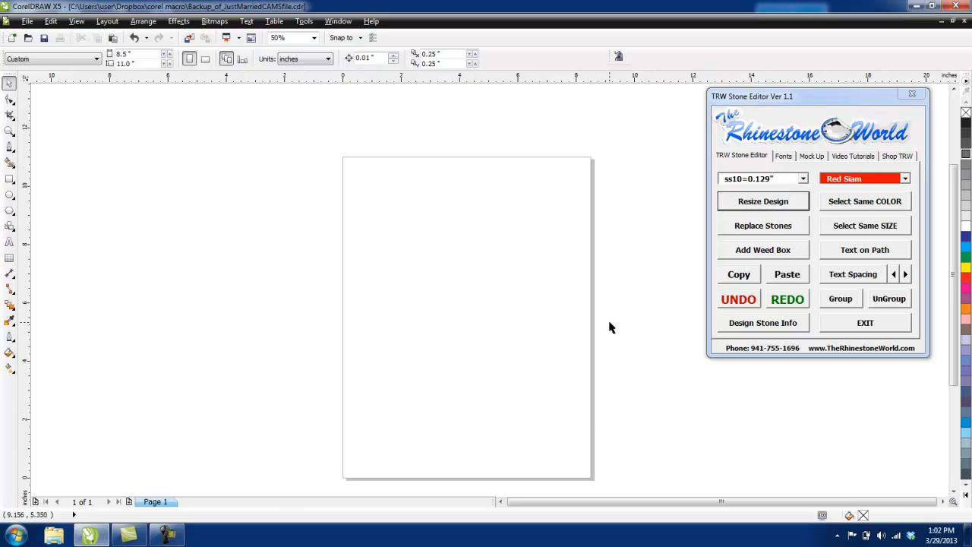
pyautogui.click(783, 156)
pyautogui.click(752, 156)
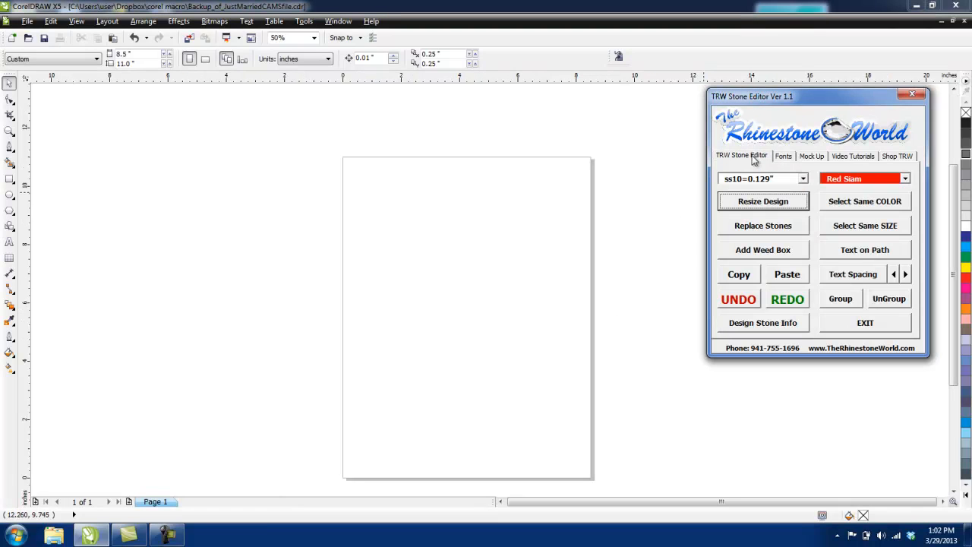
# - Add the artistic text "lrhs" in Arial near the top of the page and enlarge it to about 7.4 by 3.4 inches
pyautogui.click(10, 241)
pyautogui.click(394, 282)
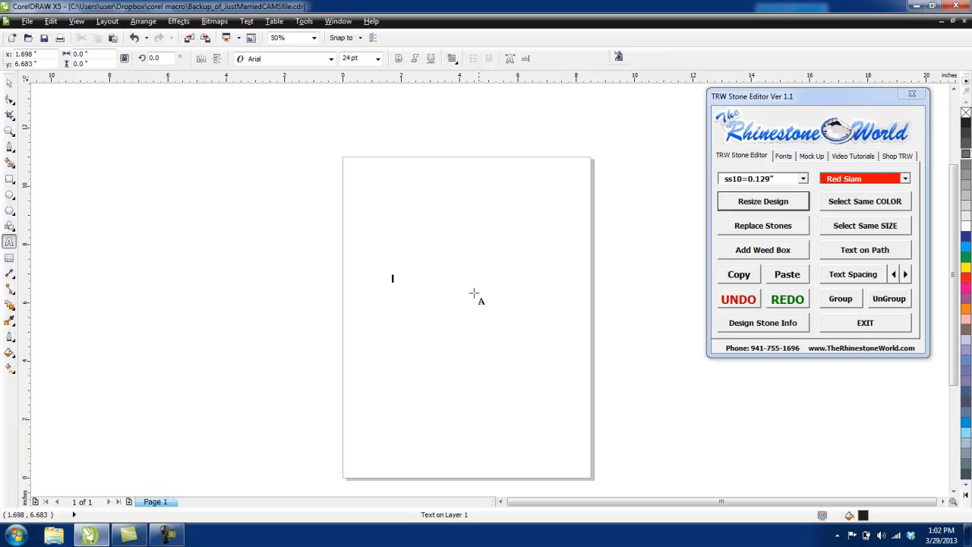
pyautogui.click(429, 220)
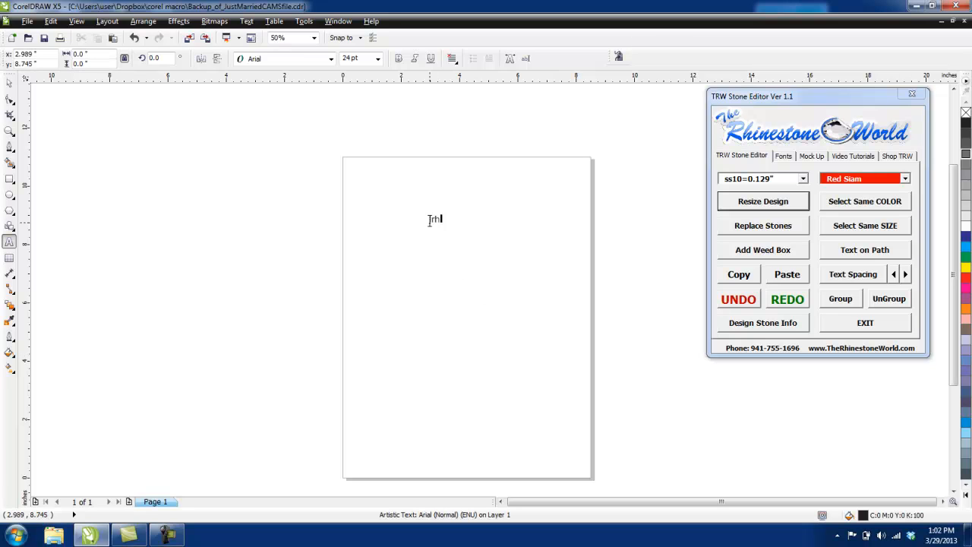
pyautogui.hotkey('ctrl', 'space')
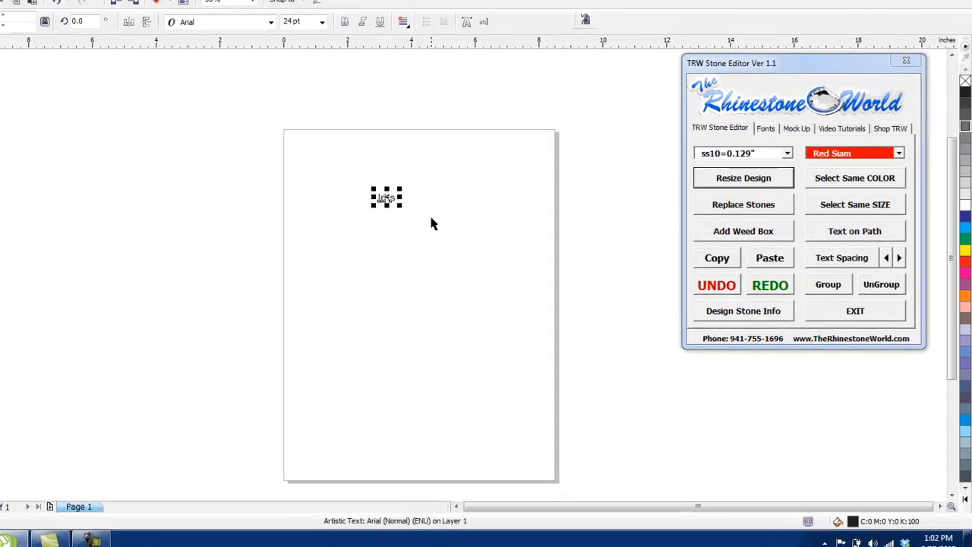
pyautogui.moveTo(321, 174); pyautogui.dragTo(373, 265)
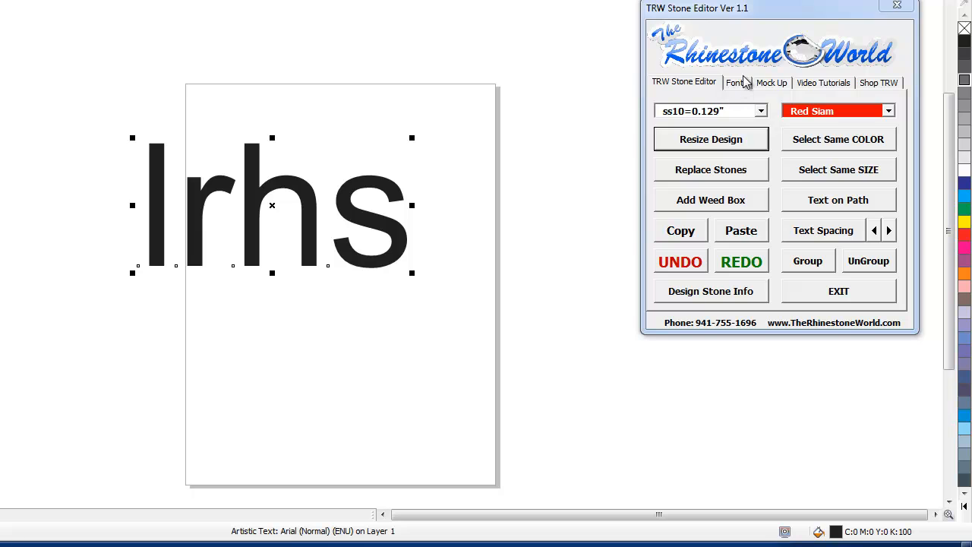
# - Search the stone editor's fonts for "trw"
pyautogui.click(744, 87)
pyautogui.doubleClick(679, 117)
pyautogui.press('BackSpace')
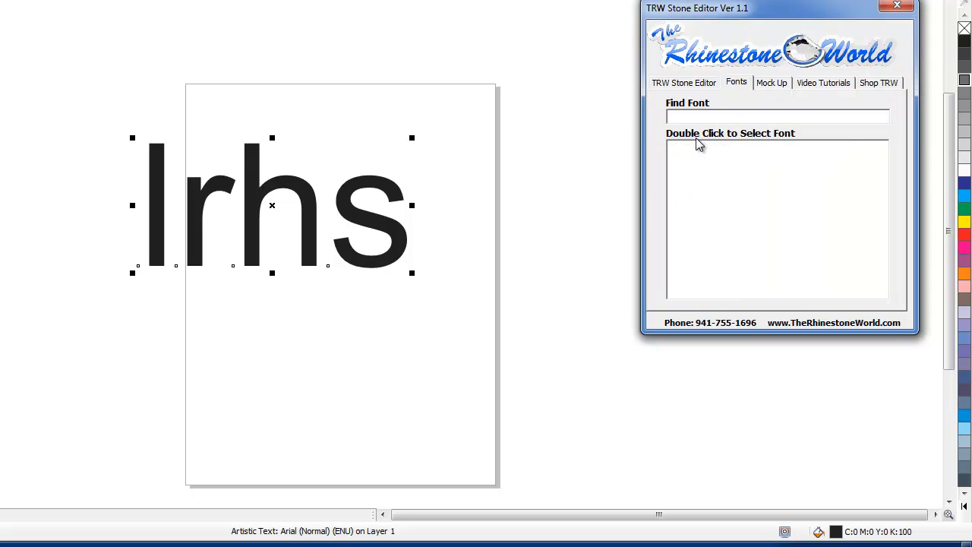
pyautogui.write('trw')
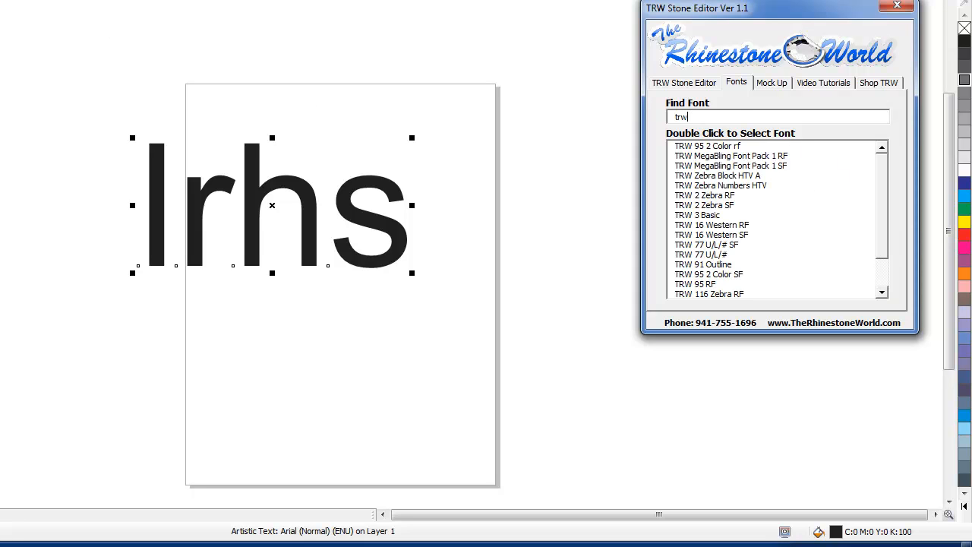
# - Browse CorelDRAW's own font list down to the TRW fonts and preview TRW 2 Zebra SF on the text without applying it
pyautogui.click(176, 1)
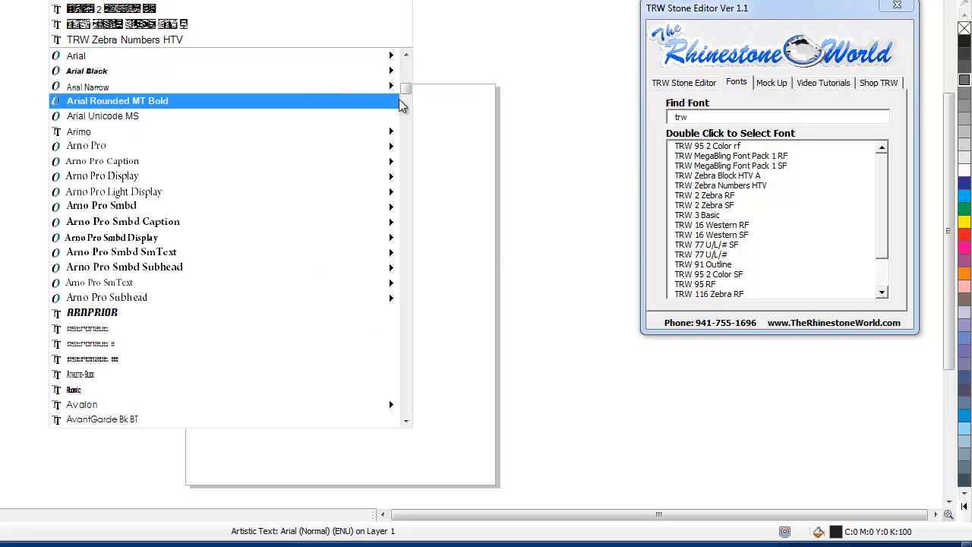
pyautogui.scroll(-15, 405, 91)
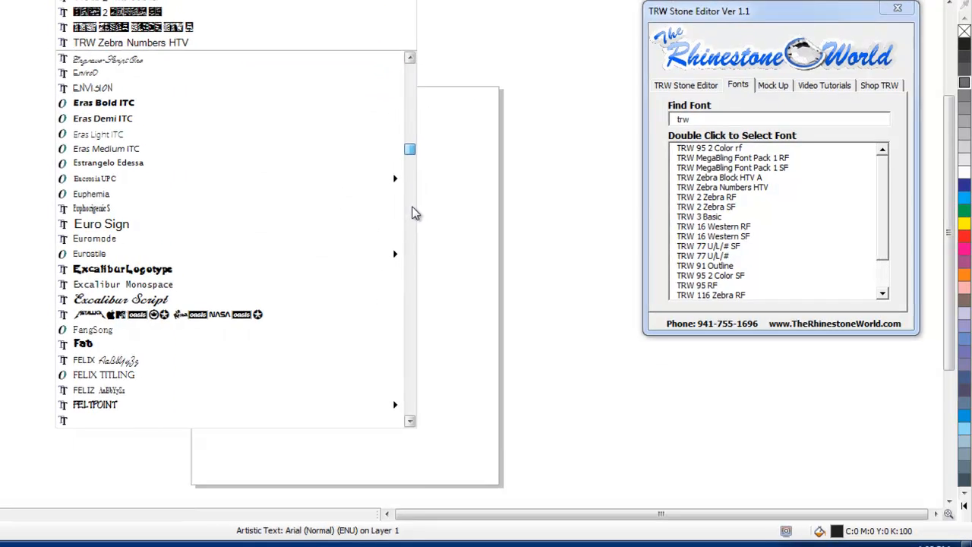
pyautogui.scroll(-20, 410, 211)
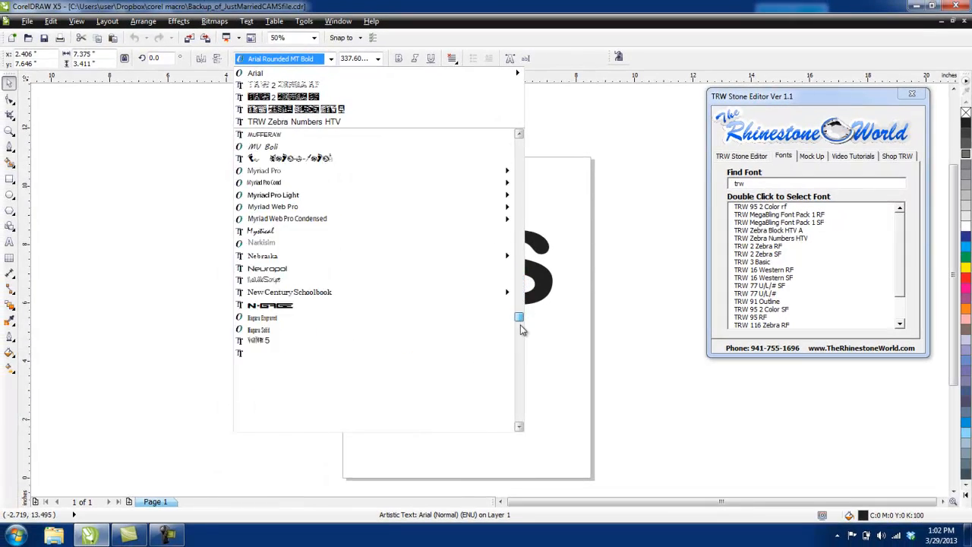
pyautogui.moveTo(522, 328); pyautogui.dragTo(518, 399)
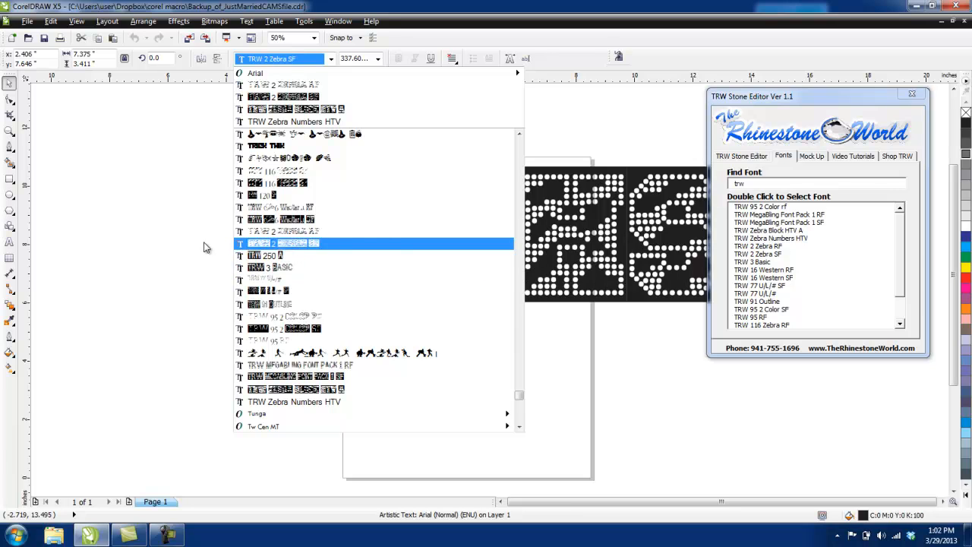
pyautogui.click(173, 239)
pyautogui.click(477, 266)
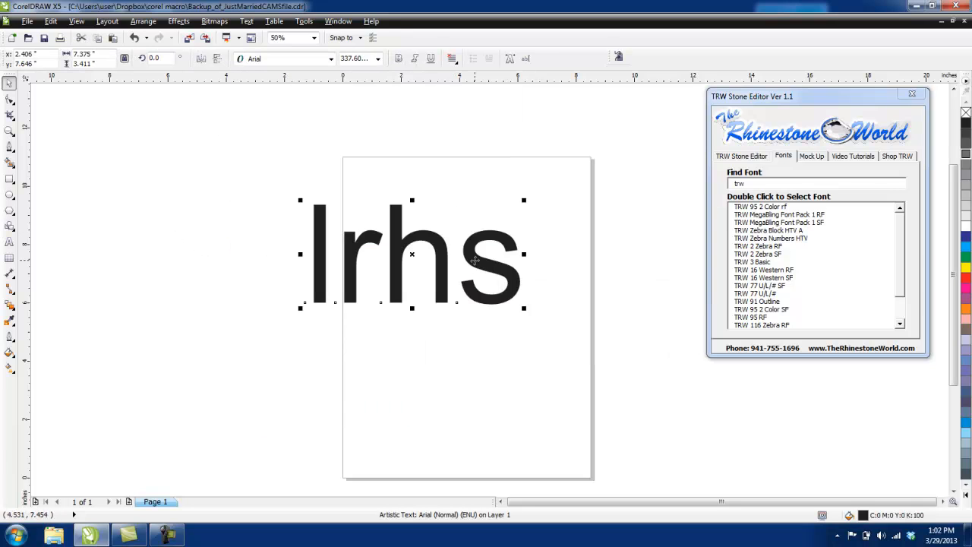
# - Repeat the stone editor's font search for "trw" and look through the matching fonts
pyautogui.click(778, 196)
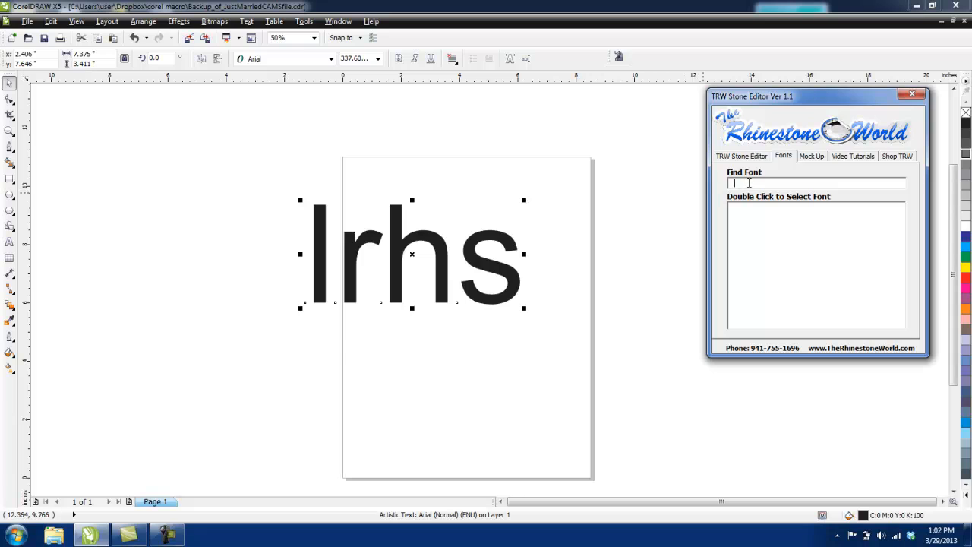
pyautogui.write('trw')
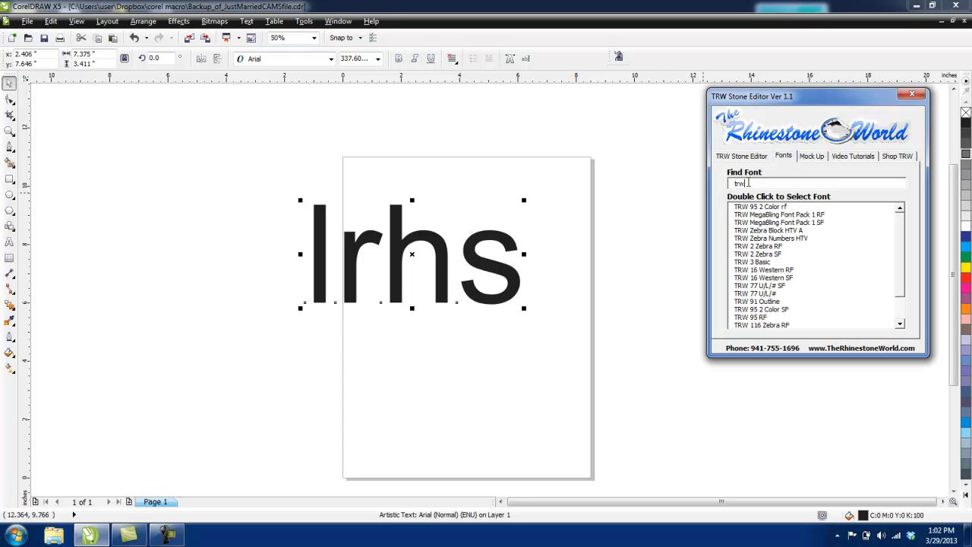
pyautogui.scroll(-1, 899, 298)
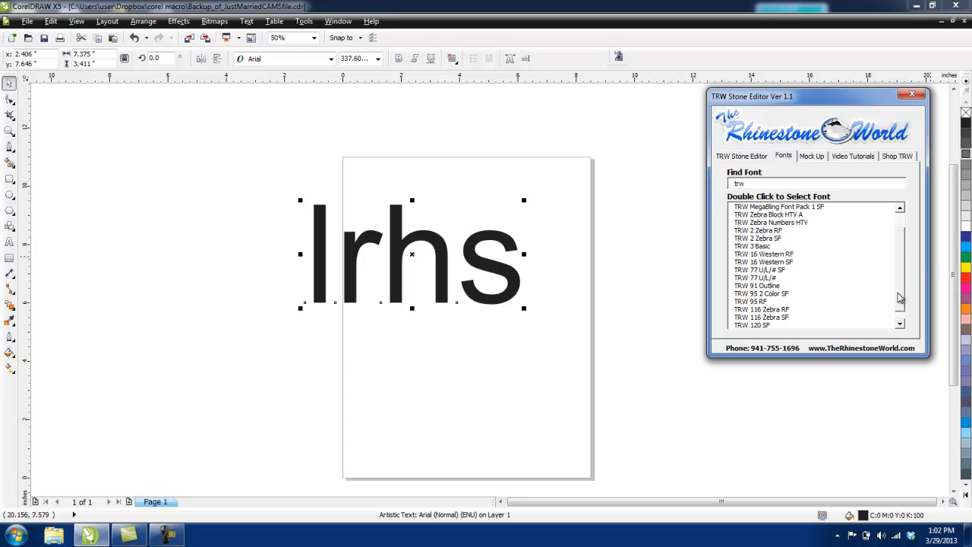
pyautogui.moveTo(899, 298); pyautogui.dragTo(898, 289)
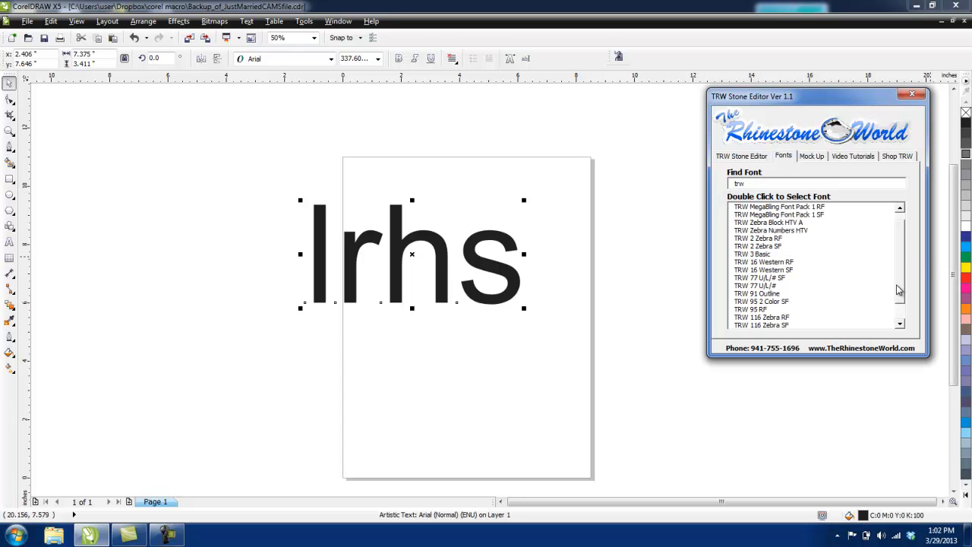
# - Try the fonts TRW 3 Basic, TRW 16 Western RF, TRW 77 U/L/#, TRW 91 Outline and TRW 116 Zebra RF on the text
pyautogui.doubleClick(762, 256)
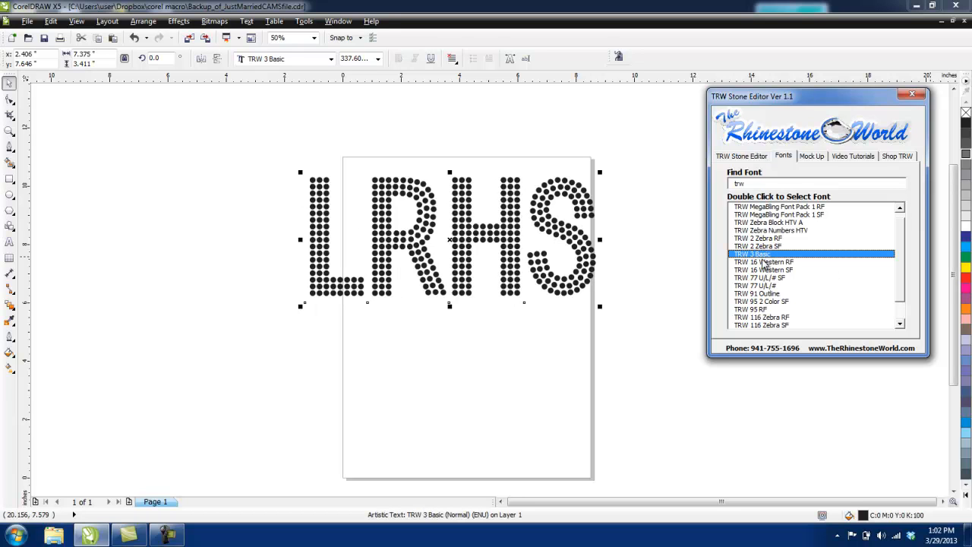
pyautogui.doubleClick(764, 263)
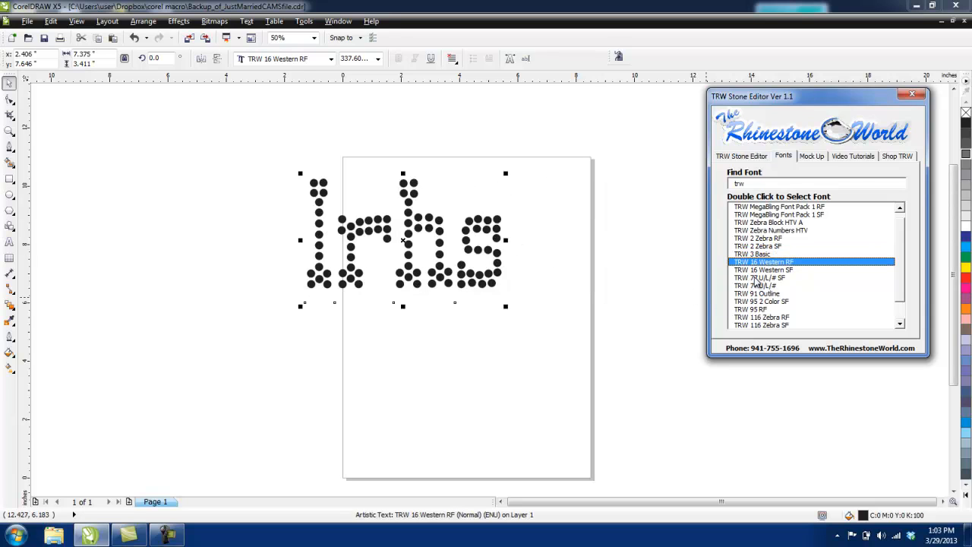
pyautogui.doubleClick(758, 286)
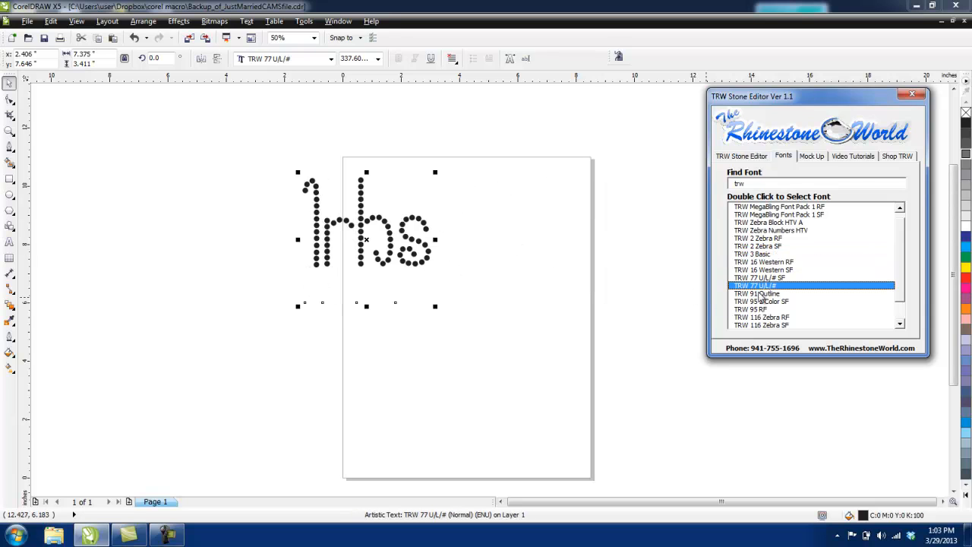
pyautogui.doubleClick(759, 294)
pyautogui.doubleClick(771, 317)
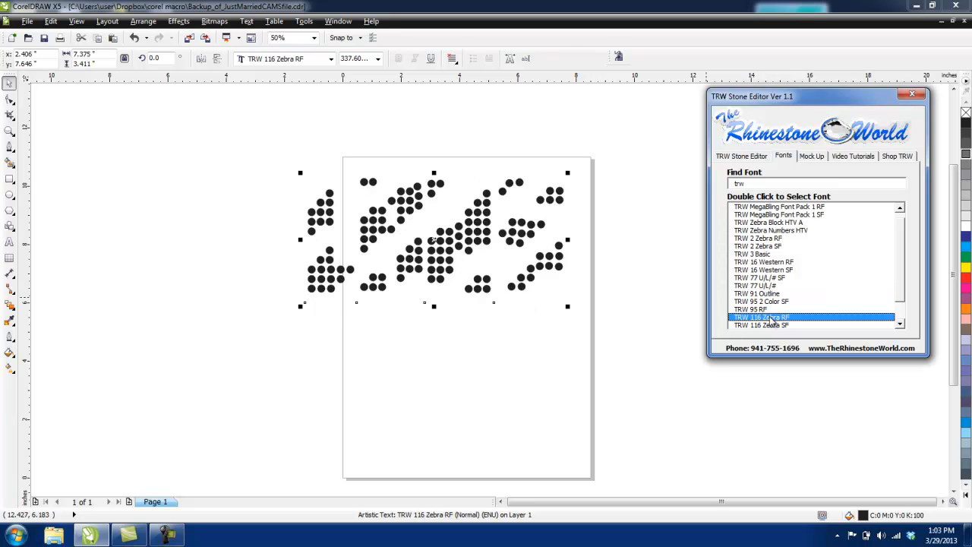
# - Try the fonts TRW MegaBling Font Pack 1 RF, TRW Zebra Numbers HTV and TRW Zebra Block HTV A on the text
pyautogui.doubleClick(765, 207)
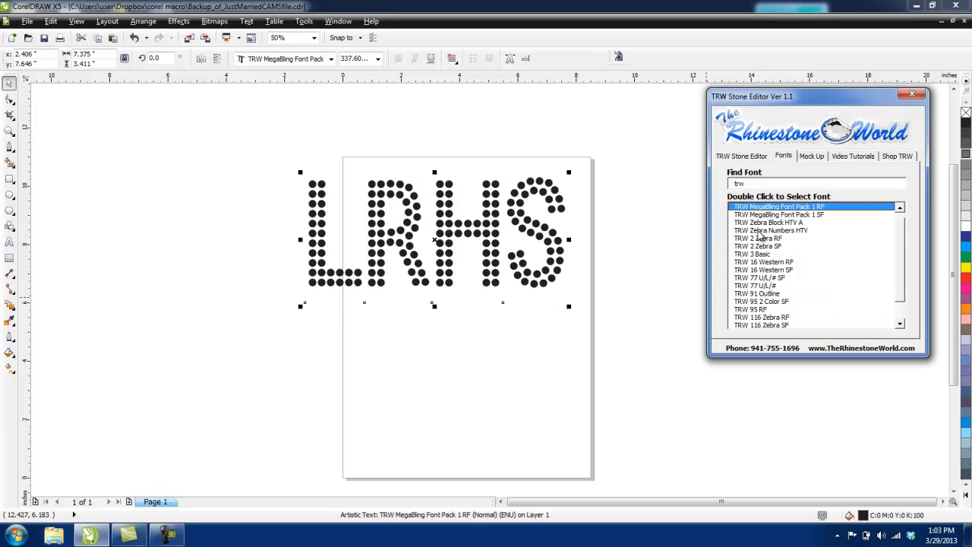
pyautogui.doubleClick(759, 231)
pyautogui.doubleClick(760, 222)
pyautogui.doubleClick(765, 230)
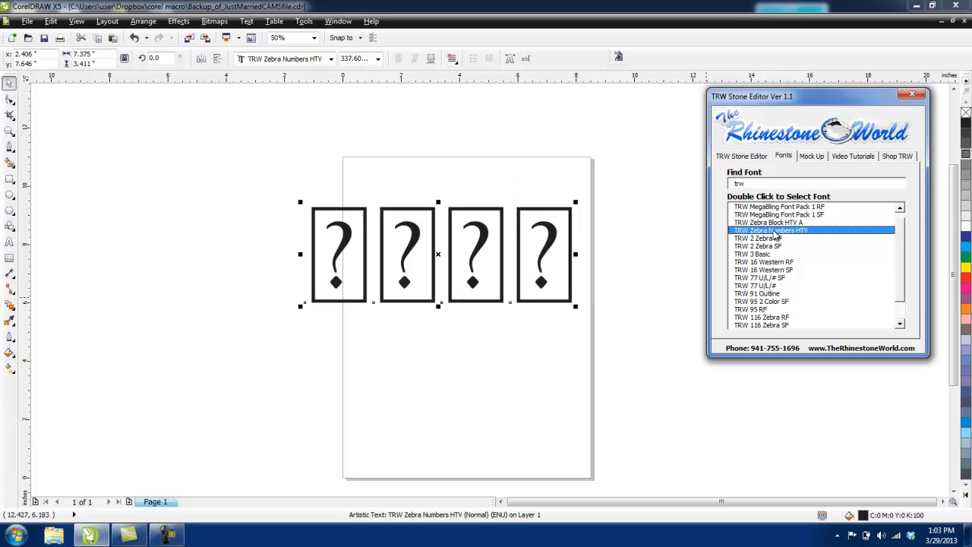
pyautogui.doubleClick(766, 222)
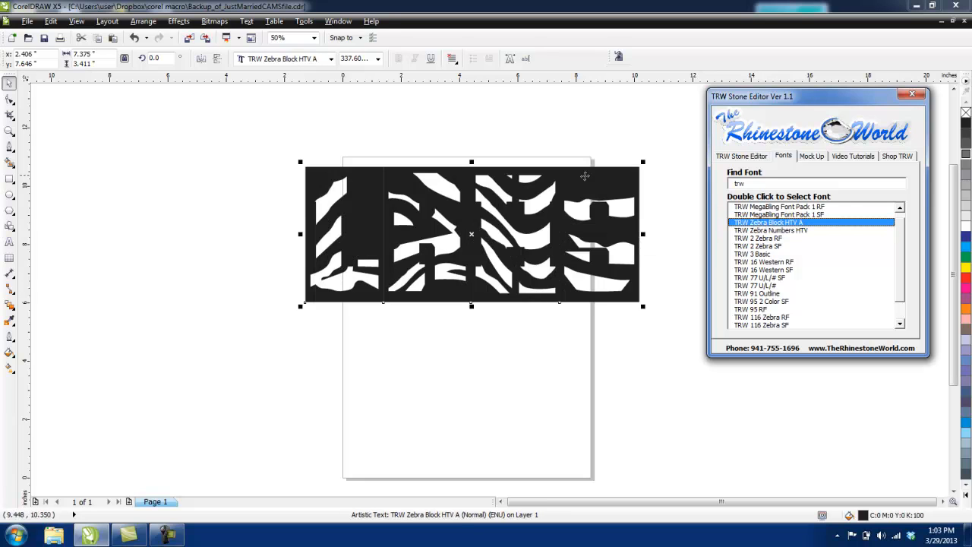
# - Apply the TRW 2 Zebra RF font to the text and deselect it
pyautogui.doubleClick(767, 240)
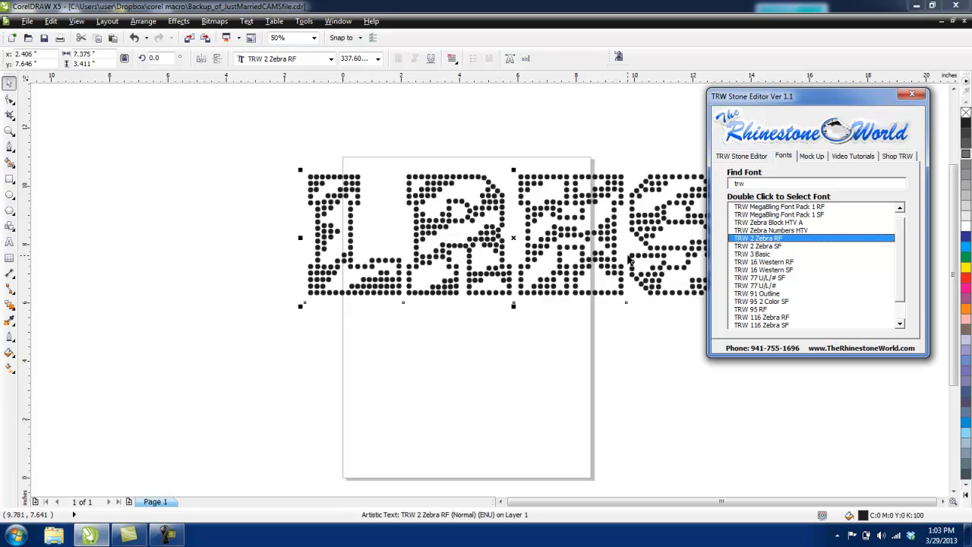
pyautogui.click(628, 325)
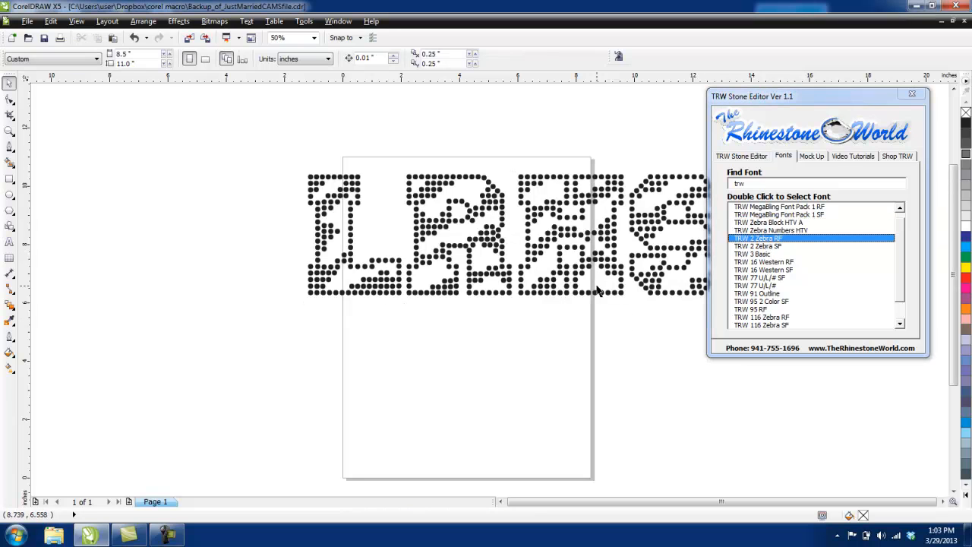
pyautogui.scroll(-1, 601, 283)
pyautogui.scroll(1, 631, 263)
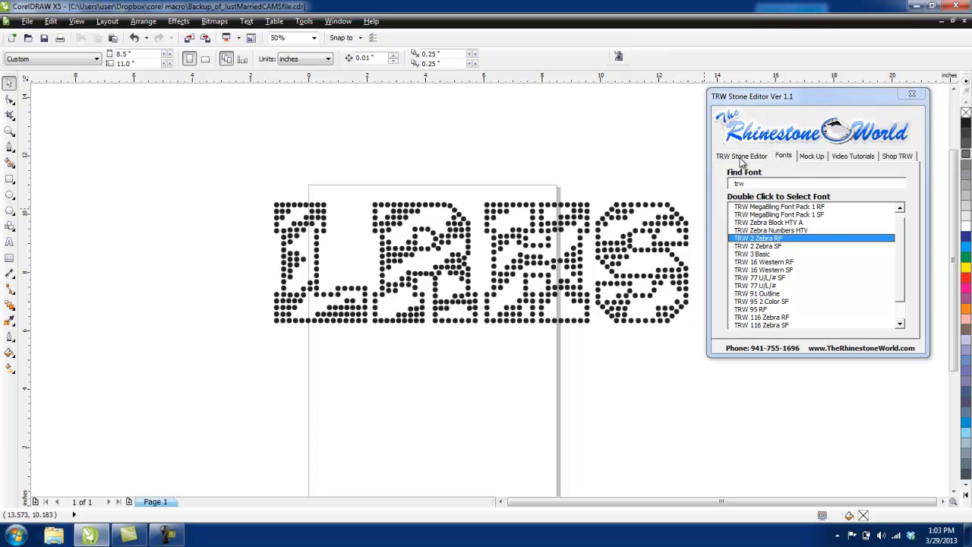
# - Move the LRHS text about 1.1 inches left and 0.2 inches down and tighten its letter spacing with the stone editor
pyautogui.click(742, 157)
pyautogui.click(659, 235)
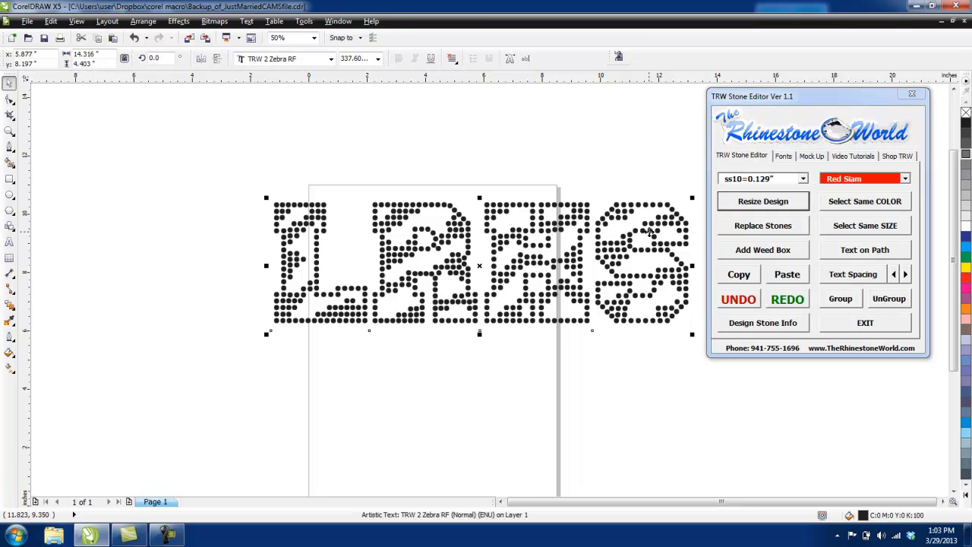
pyautogui.moveTo(614, 250); pyautogui.dragTo(581, 271)
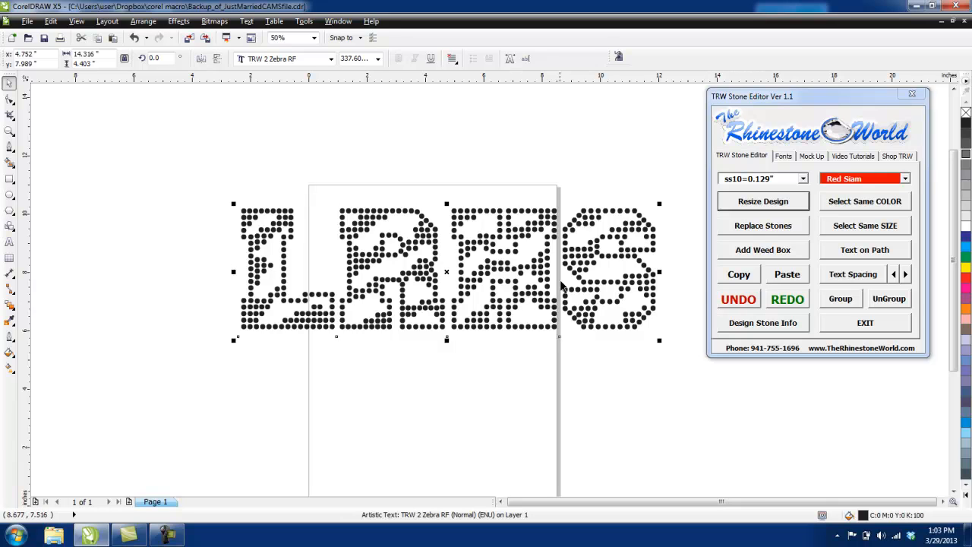
pyautogui.click(894, 278)
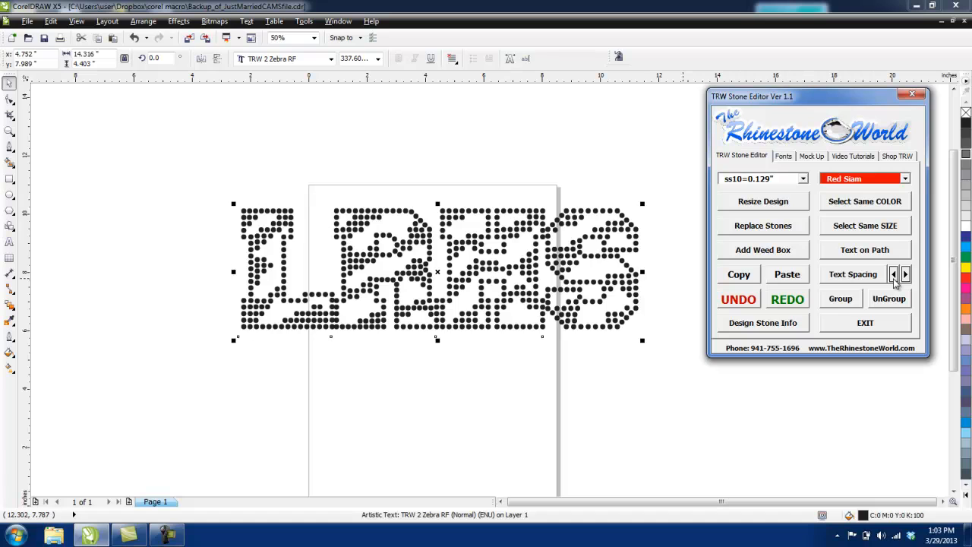
# - Widen the letter spacing of the LRHS text slightly and duplicate the text in place
pyautogui.click(905, 275)
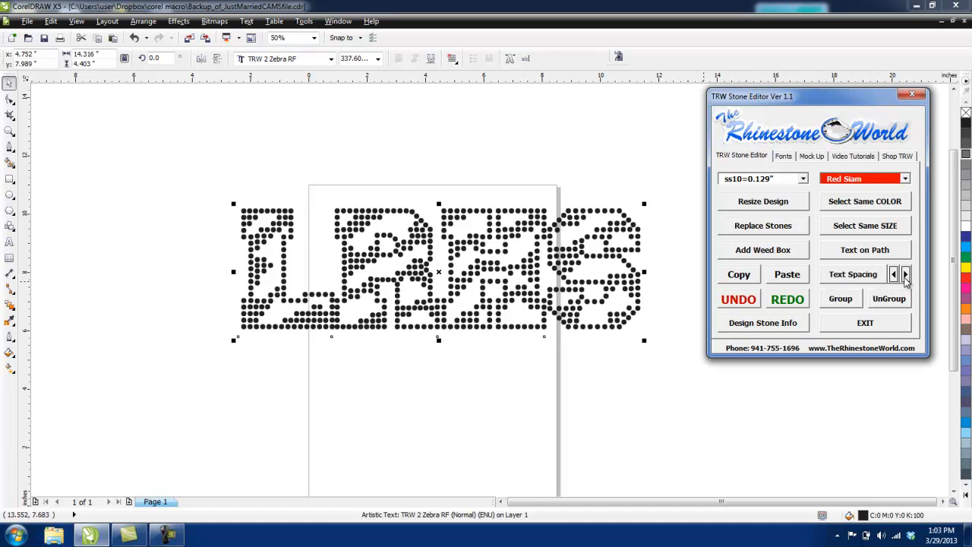
pyautogui.click(550, 242)
pyautogui.click(525, 228)
pyautogui.click(740, 278)
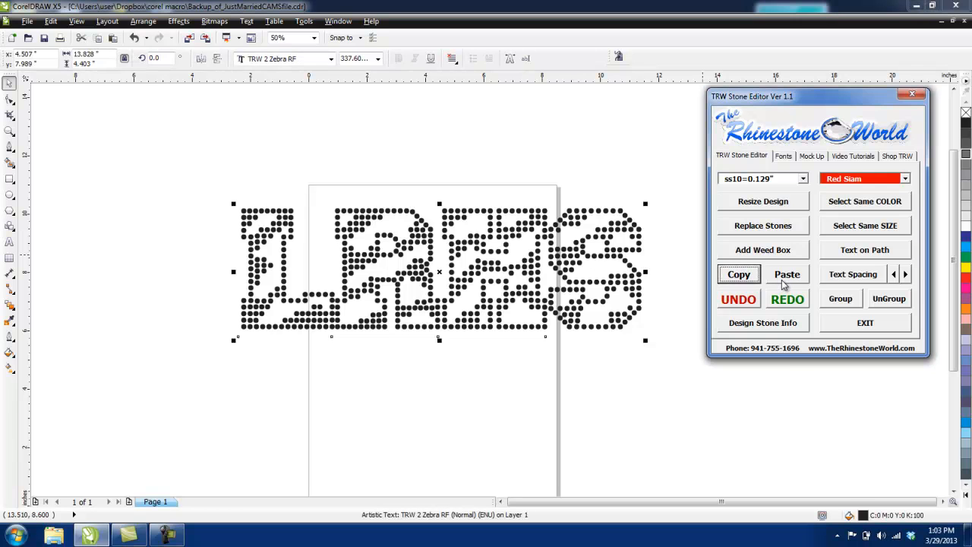
pyautogui.click(786, 276)
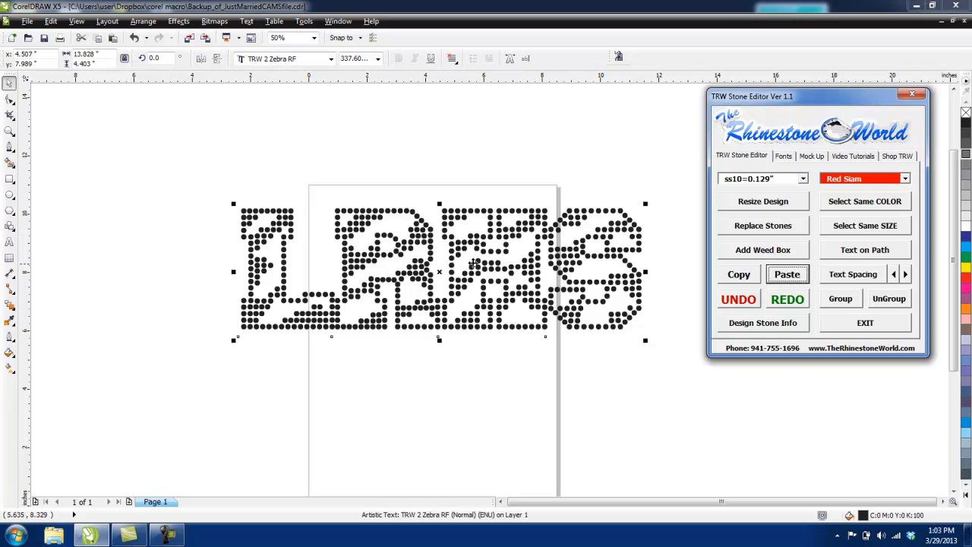
# - Select all characters of the duplicated LRHS text and recolor them Emerald
pyautogui.doubleClick(281, 283)
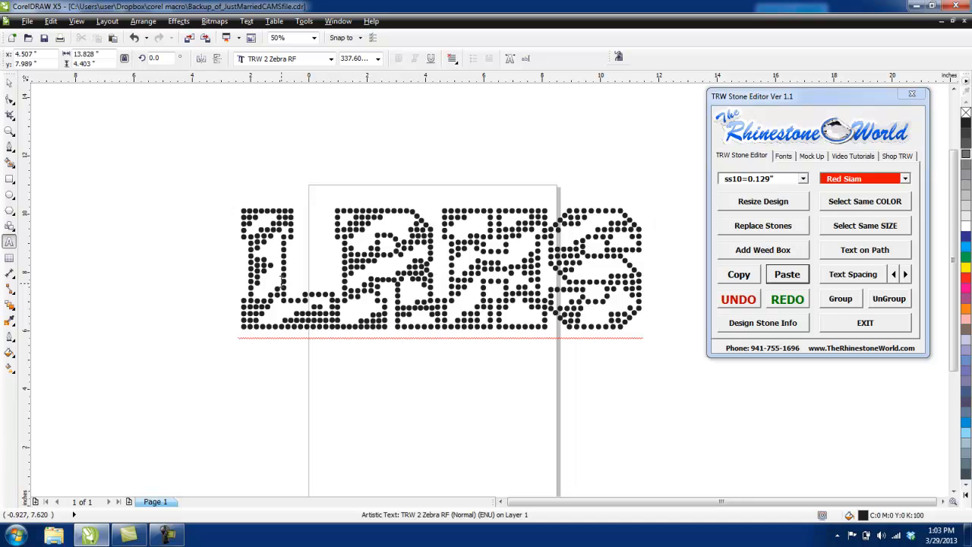
pyautogui.hotkey('ctrl', 'a')
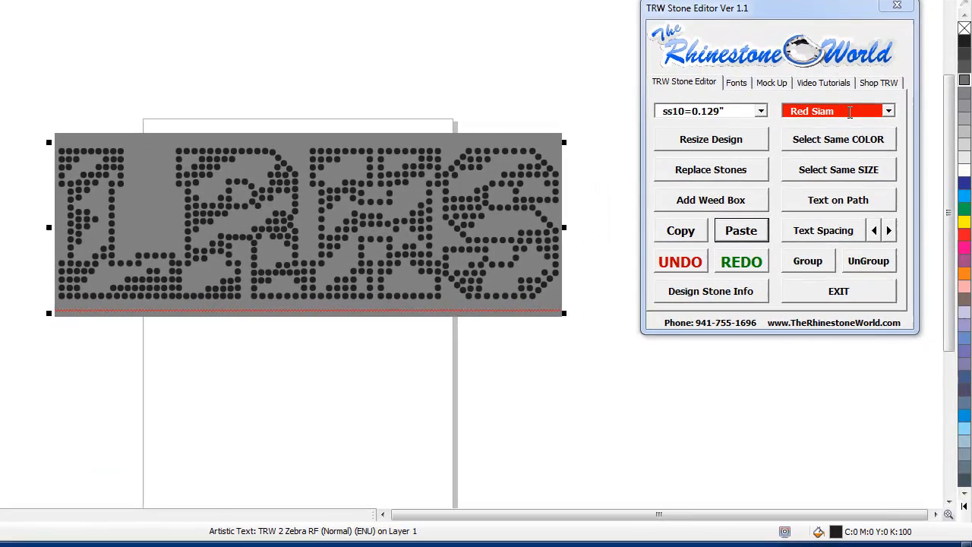
pyautogui.moveTo(872, 179); pyautogui.dragTo(805, 172)
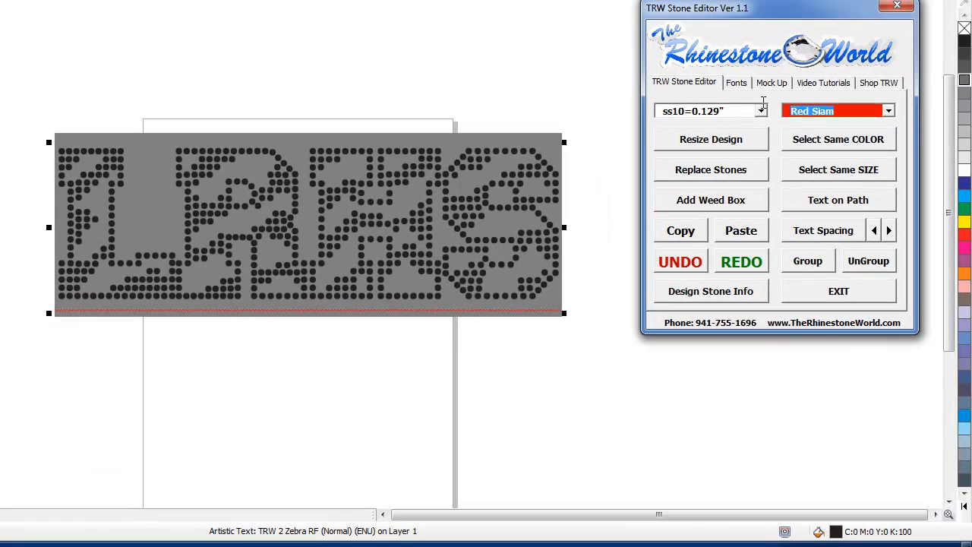
pyautogui.write('Em')
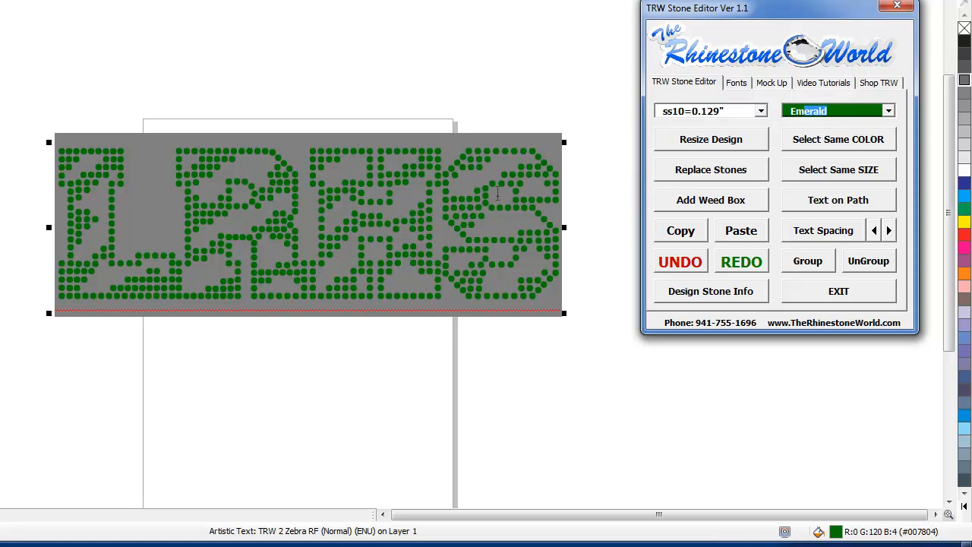
# - Retype the Emerald copy as LRHS with the complementary zebra characters that fill the gaps in the black letters, and deselect it
pyautogui.write('L')
pyautogui.press('BackSpace')
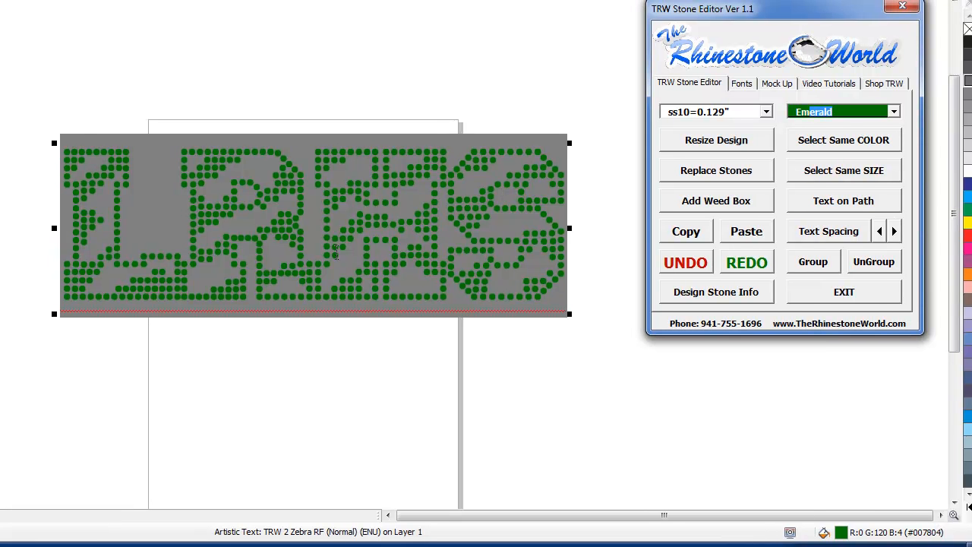
pyautogui.click(378, 231)
pyautogui.hotkey('ctrl', 'a')
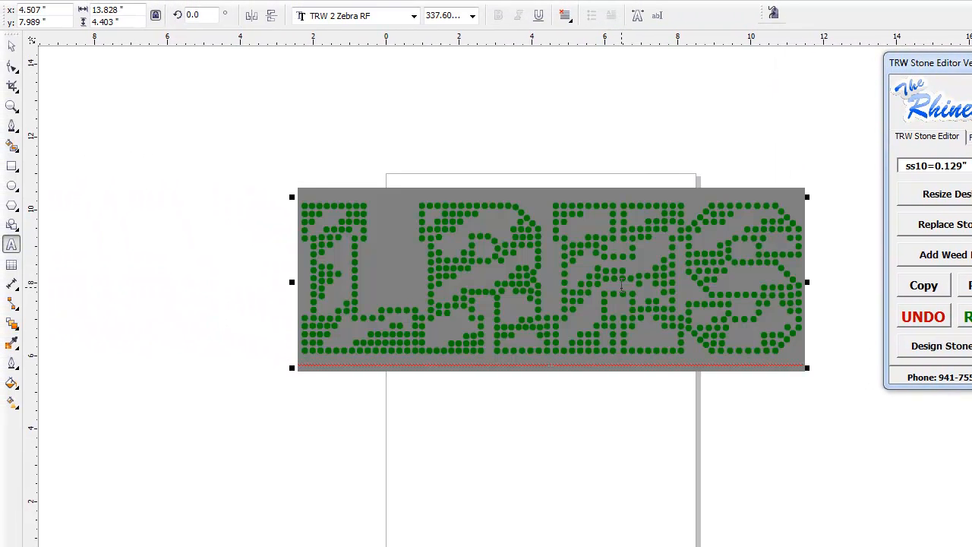
pyautogui.write('LRHS')
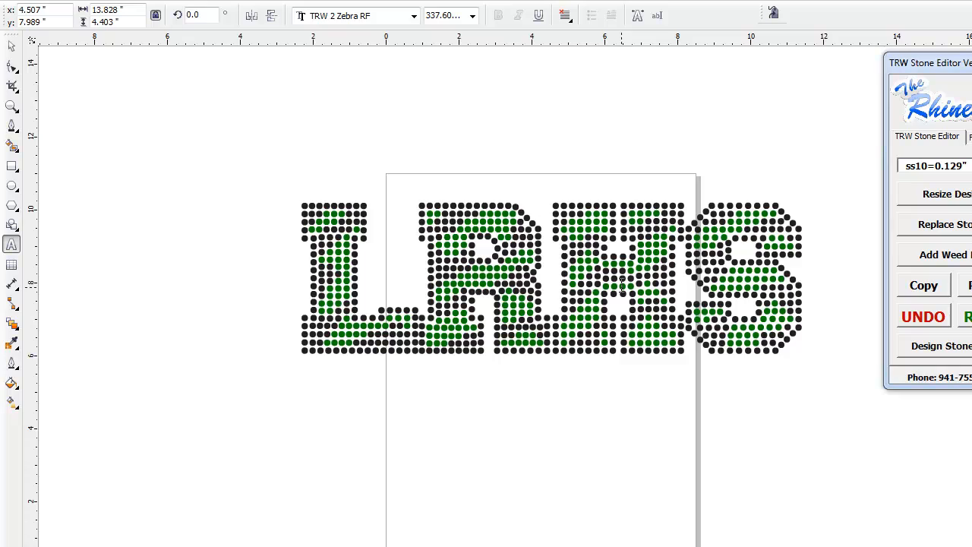
pyautogui.click(11, 46)
pyautogui.click(151, 171)
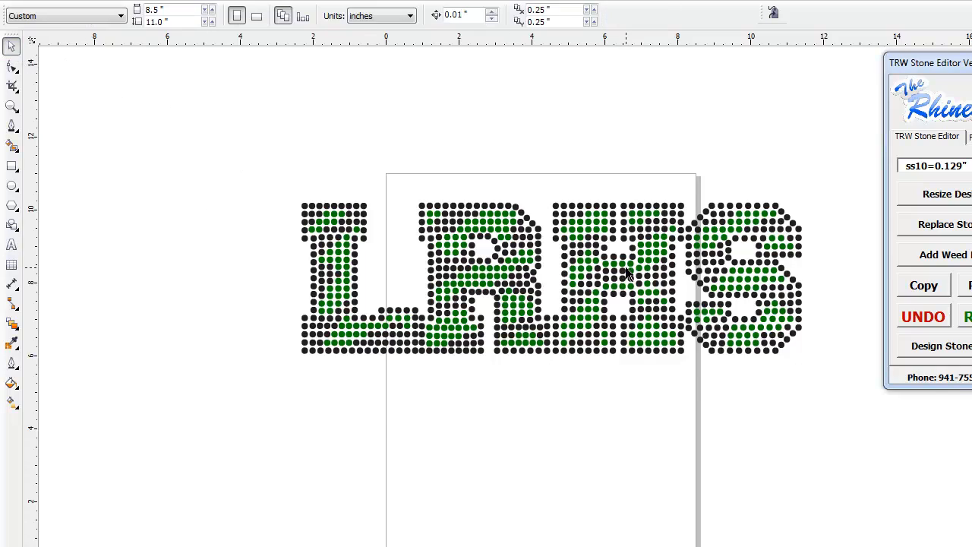
# - Select both the black and the Emerald LRHS text objects and run Resize Design on them with ss10=0.129" stones
pyautogui.scroll(1, 628, 268)
pyautogui.scroll(-1, 667, 231)
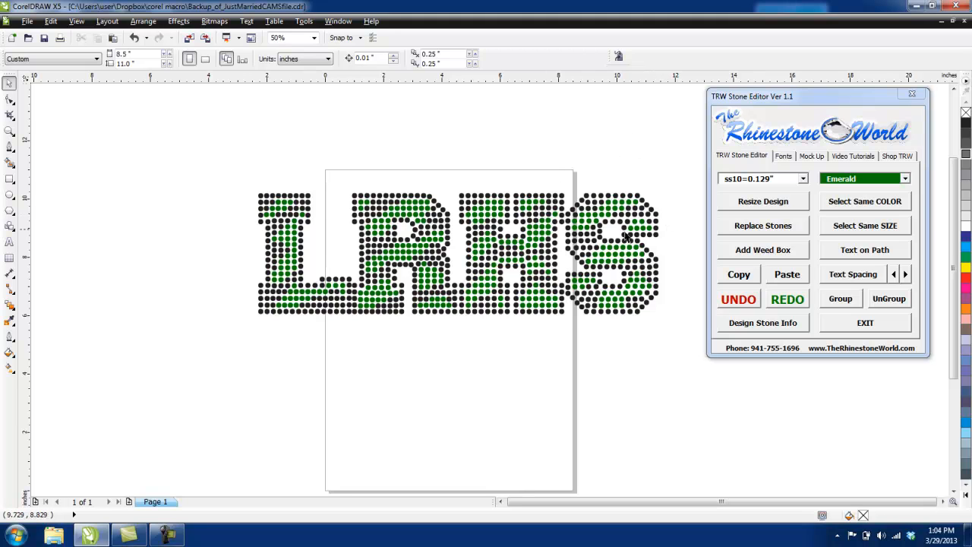
pyautogui.scroll(1, 644, 216)
pyautogui.scroll(2, 640, 210)
pyautogui.scroll(-2, 645, 217)
pyautogui.scroll(-1, 647, 219)
pyautogui.moveTo(234, 158); pyautogui.dragTo(684, 357)
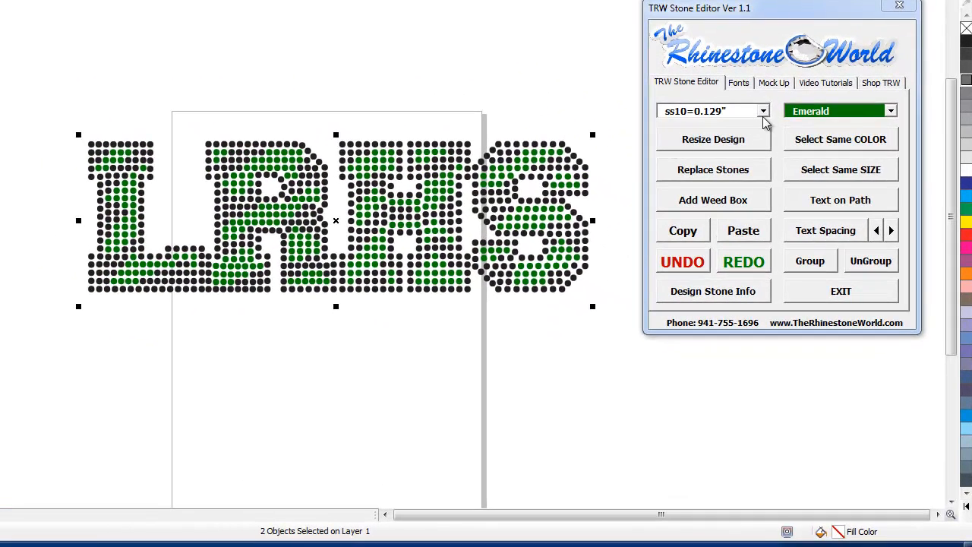
pyautogui.click(711, 142)
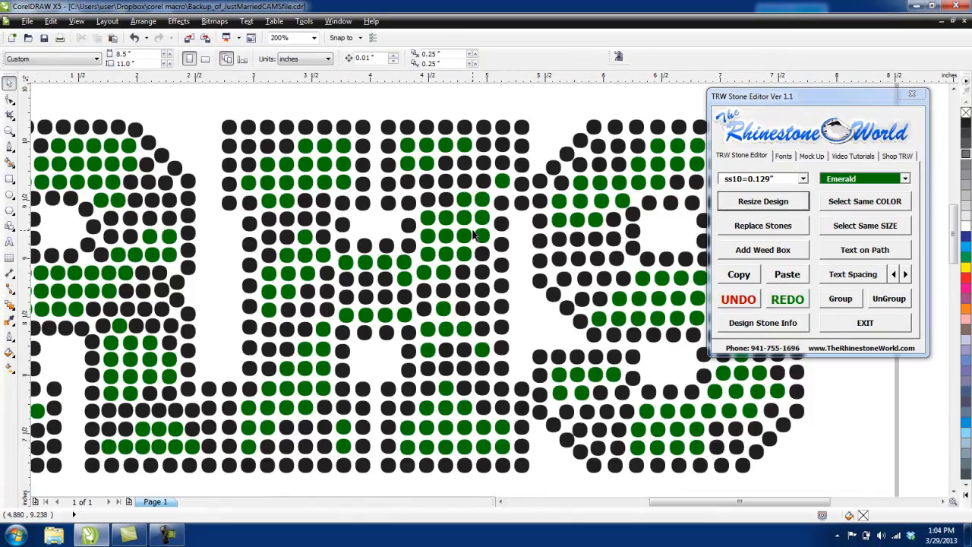
# - Select the whole LRHS design and replace its distorted stones with ss10=0.129" stones
pyautogui.scroll(-1, 473, 235)
pyautogui.scroll(4, 472, 232)
pyautogui.scroll(-4, 471, 231)
pyautogui.moveTo(650, 149); pyautogui.dragTo(6, 369)
pyautogui.click(747, 225)
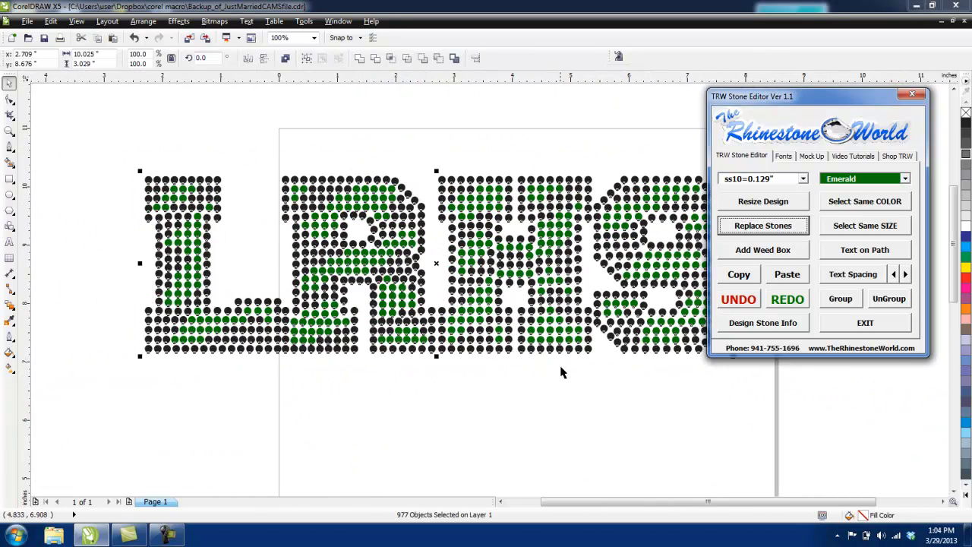
pyautogui.scroll(3, 559, 267)
pyautogui.scroll(-3, 472, 259)
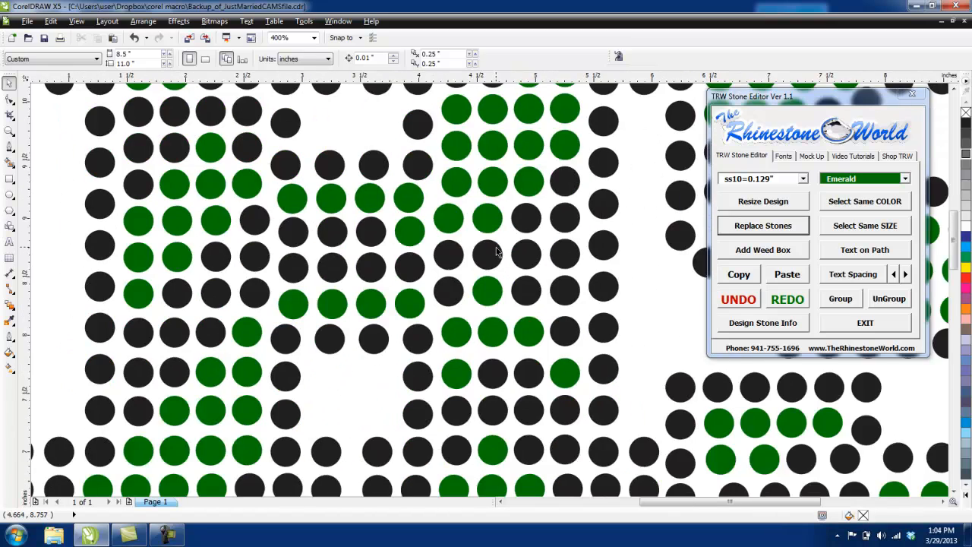
# - Scale the LRHS design down to about 8.8 inches wide and replace its stones with ss10 stones
pyautogui.moveTo(694, 129); pyautogui.dragTo(33, 364)
pyautogui.moveTo(695, 161); pyautogui.dragTo(644, 181)
pyautogui.click(749, 228)
pyautogui.click(667, 274)
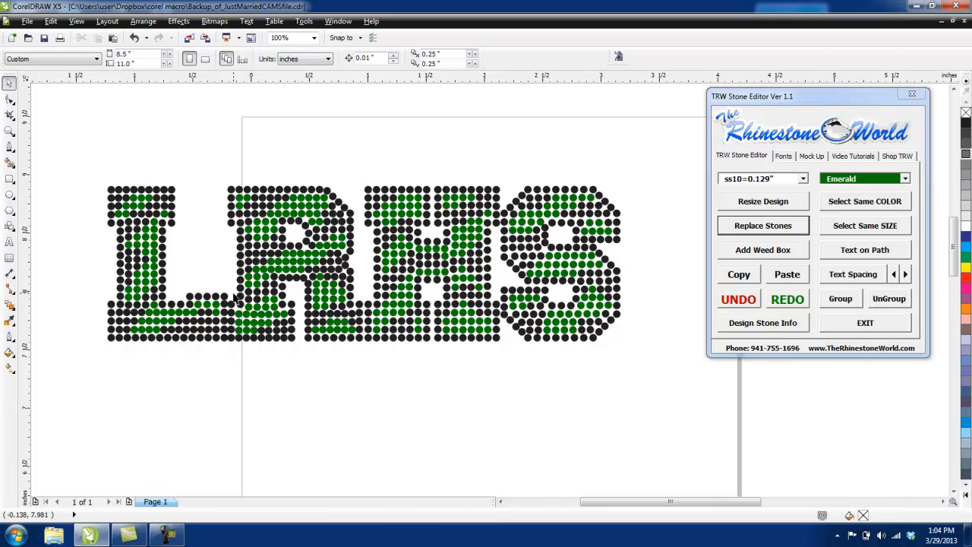
pyautogui.scroll(1, 234, 296)
pyautogui.scroll(-1, 458, 249)
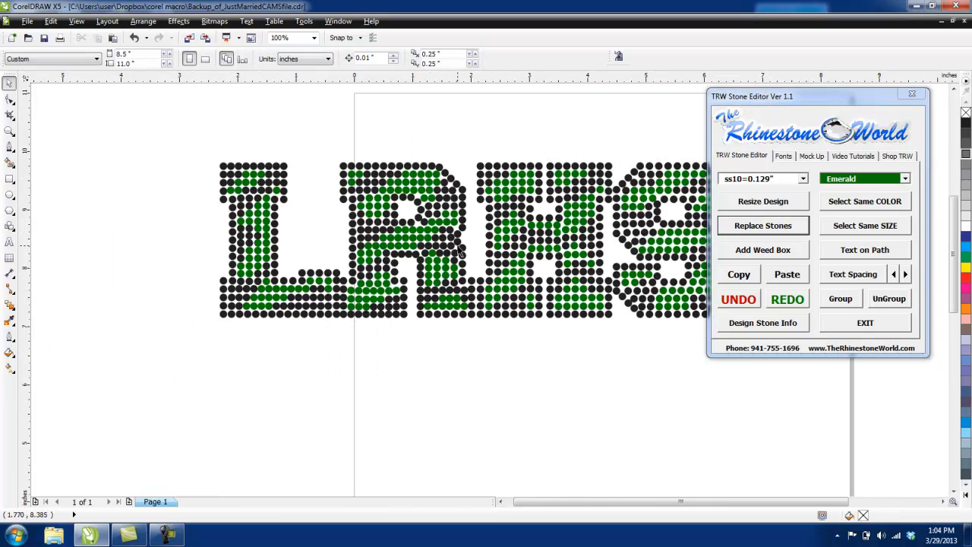
# - Enlarge the LRHS design to 104.5 percent, about 9.2 inches wide, and replace its stones with ss10 stones
pyautogui.scroll(-1, 461, 249)
pyautogui.moveTo(621, 175); pyautogui.dragTo(315, 304)
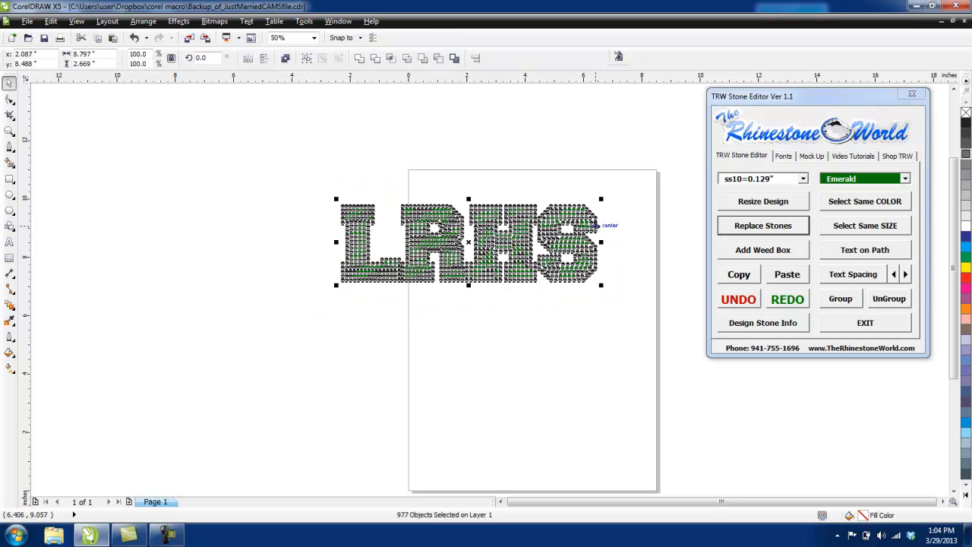
pyautogui.moveTo(601, 200); pyautogui.dragTo(612, 195)
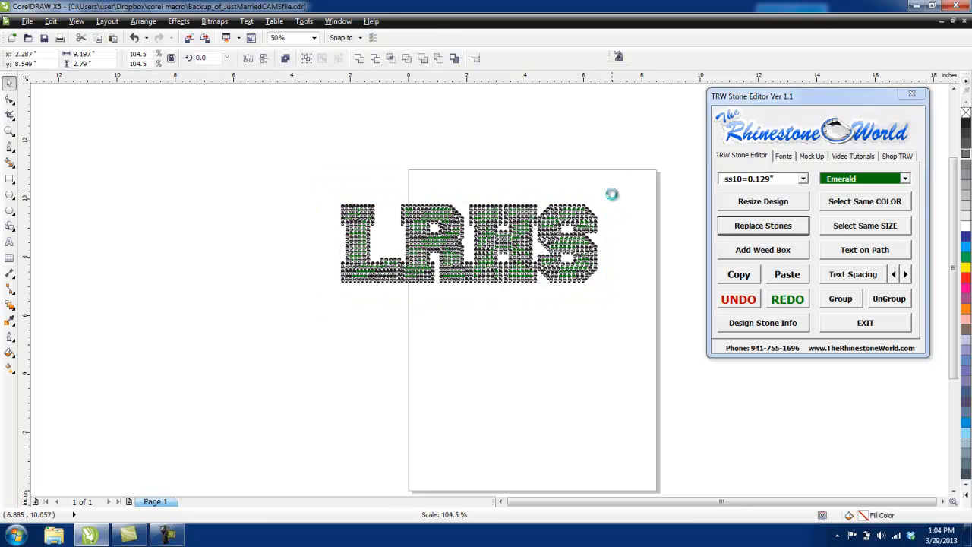
pyautogui.click(771, 229)
pyautogui.scroll(2, 514, 240)
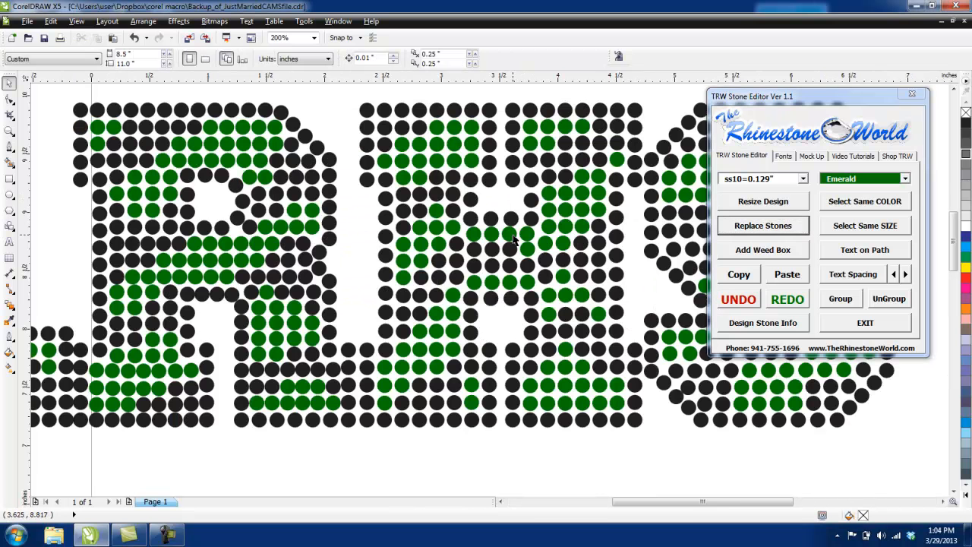
pyautogui.scroll(-2, 514, 240)
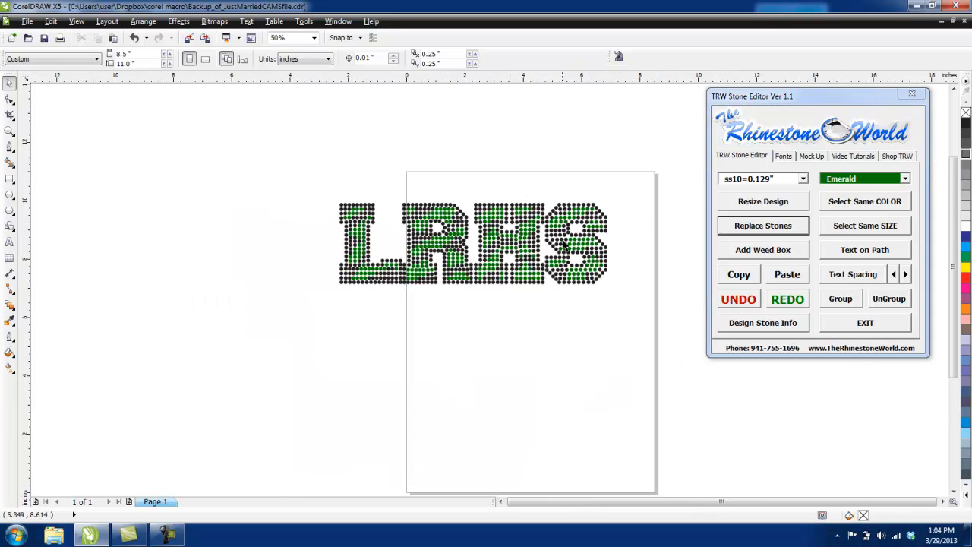
pyautogui.scroll(1, 536, 229)
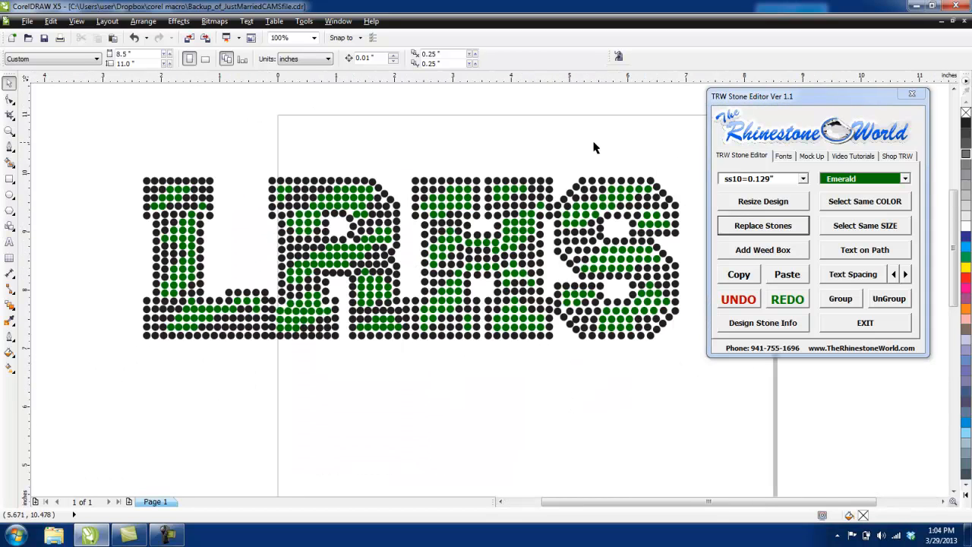
# - Select all black stones by matching color, recolor them Crystal and deselect them
pyautogui.click(612, 182)
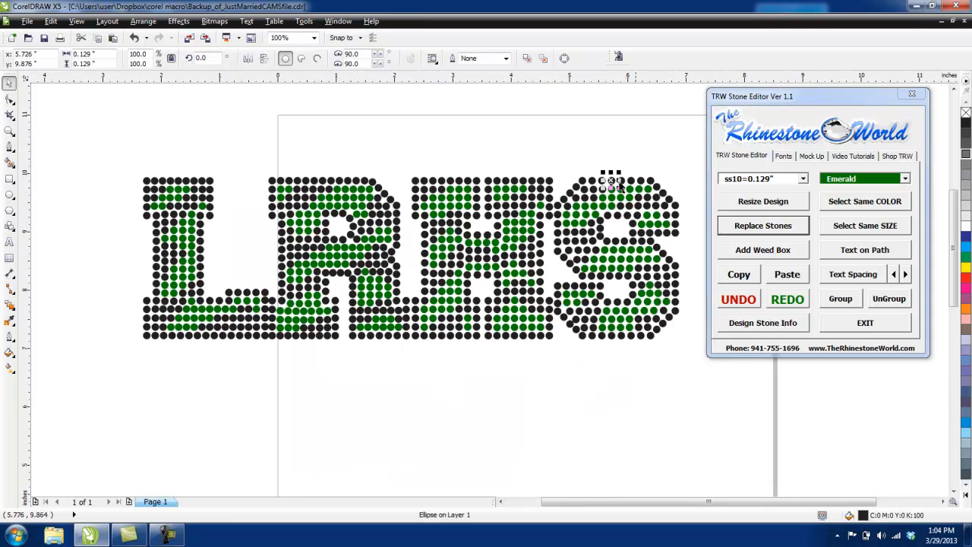
pyautogui.click(841, 201)
pyautogui.press('Up')
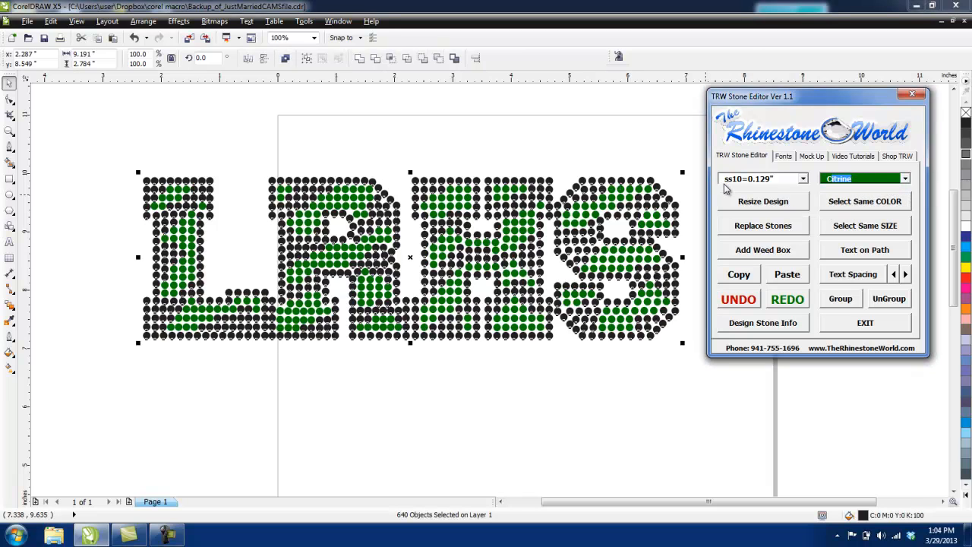
pyautogui.click(786, 227)
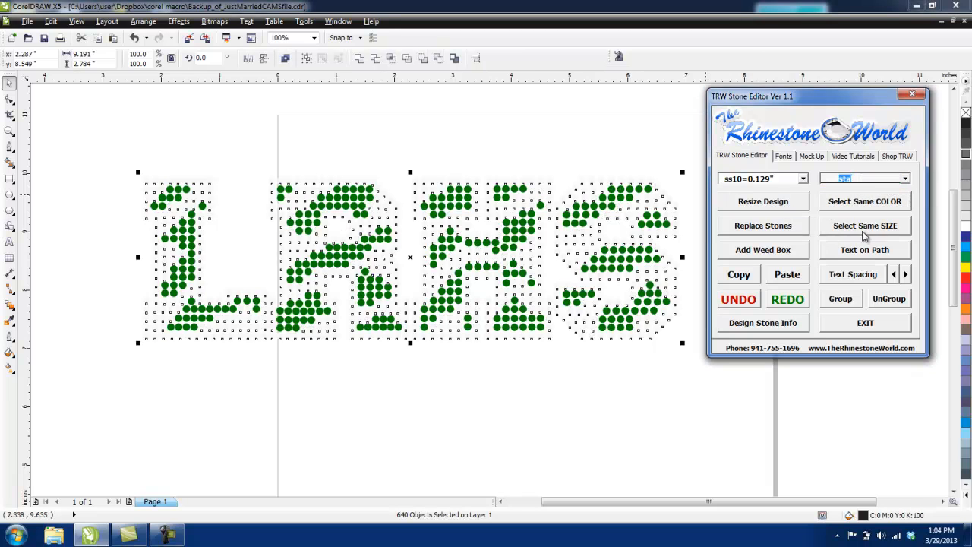
pyautogui.click(626, 154)
pyautogui.scroll(-1, 617, 196)
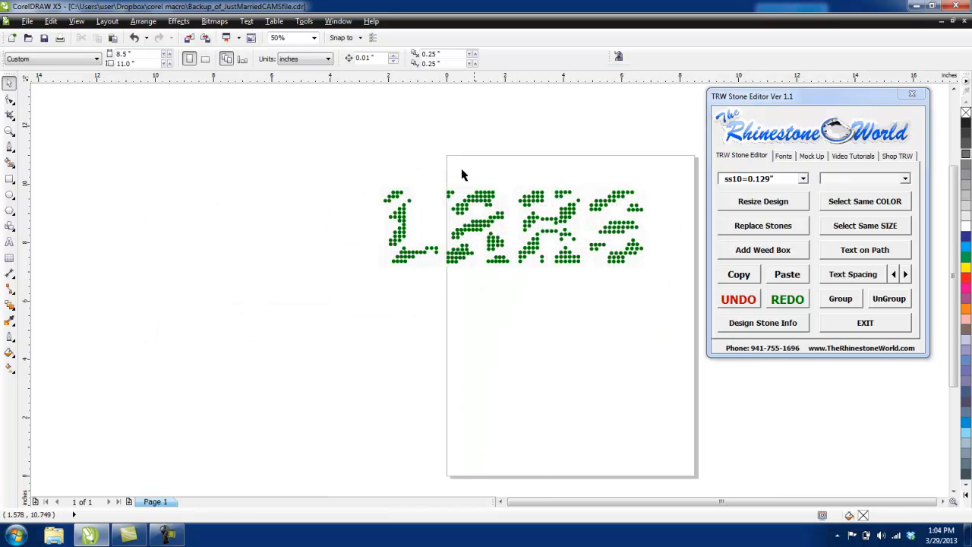
# - Select the whole LRHS design and check its dimensions and stone counts with Design Stone Info
pyautogui.moveTo(344, 163); pyautogui.dragTo(670, 304)
pyautogui.click(666, 322)
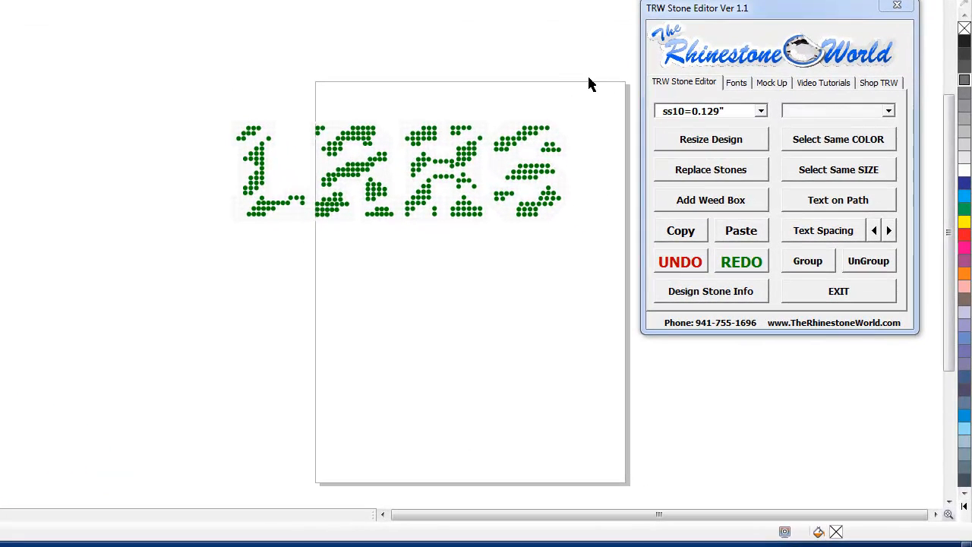
pyautogui.moveTo(588, 83); pyautogui.dragTo(169, 282)
pyautogui.click(710, 291)
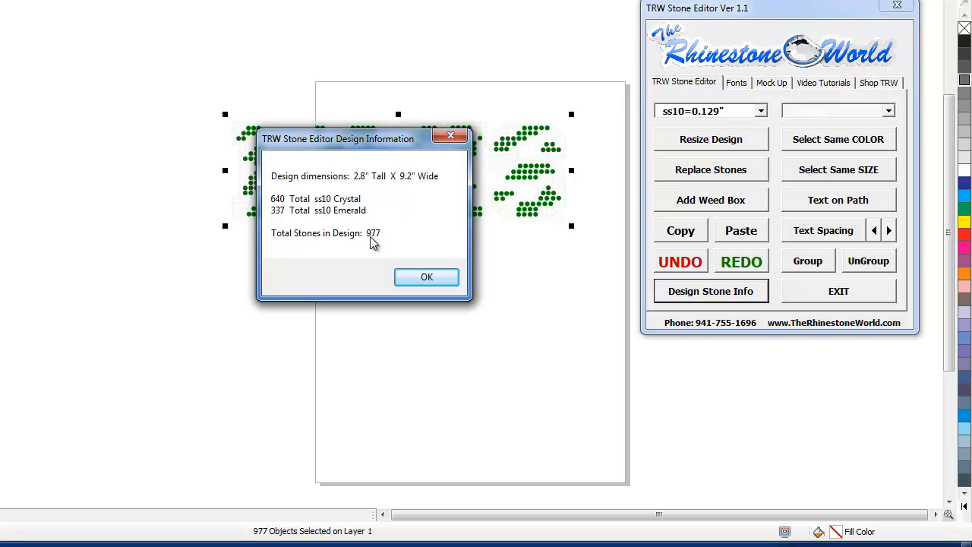
pyautogui.click(425, 278)
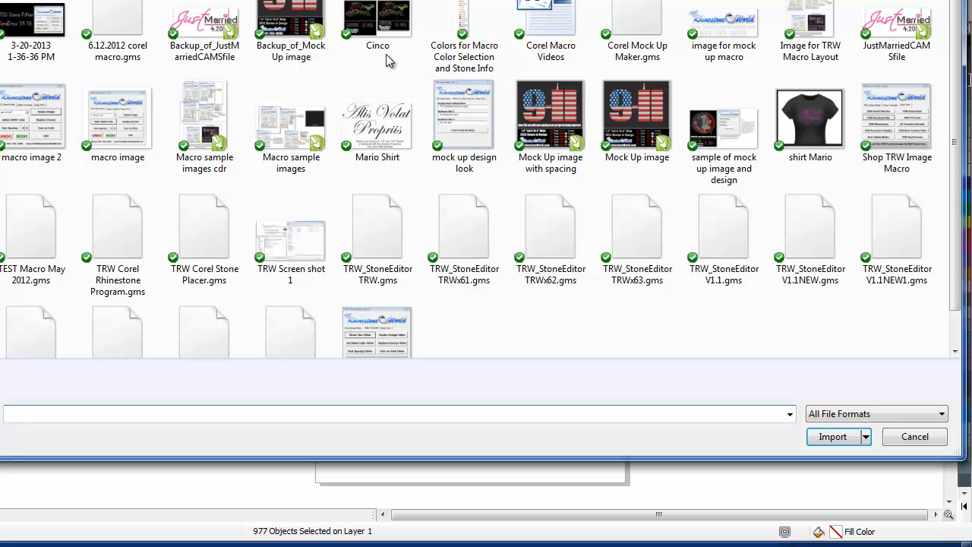
# - Import the logo picture "image for mock up macro" and place it below and left of the LRHS design
pyautogui.click(733, 44)
pyautogui.click(733, 44)
pyautogui.click(129, 312)
# - Select only the LRHS rhinestone design and create a customer mock up from it
pyautogui.moveTo(165, 70); pyautogui.dragTo(624, 253)
pyautogui.click(766, 87)
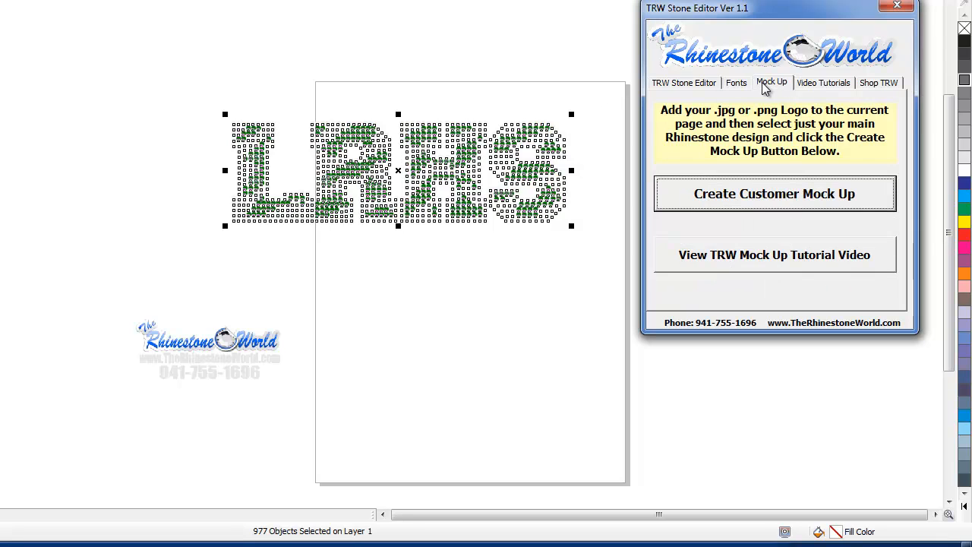
pyautogui.click(773, 209)
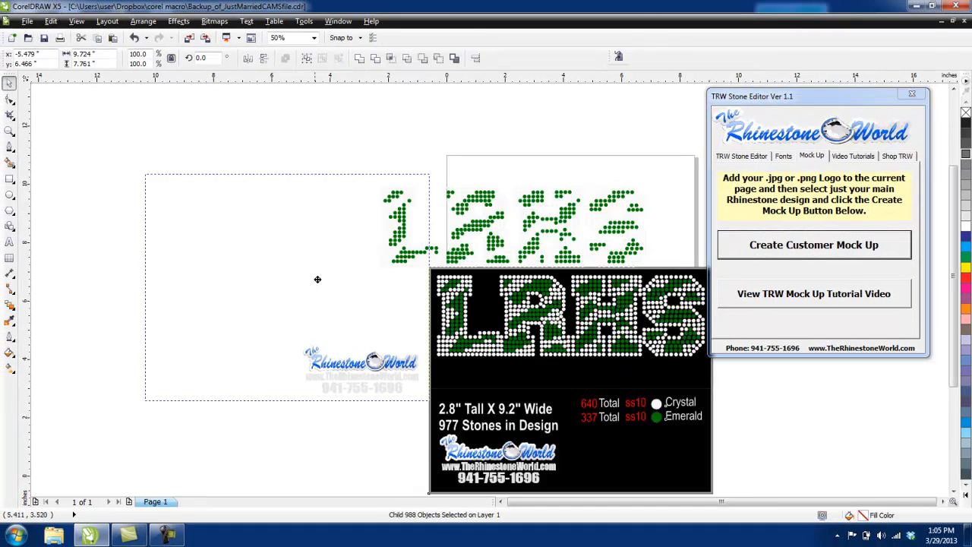
# - Move the customer mock up to the empty area left of the LRHS design and select it for review
pyautogui.click(200, 387)
pyautogui.scroll(-2, 119, 271)
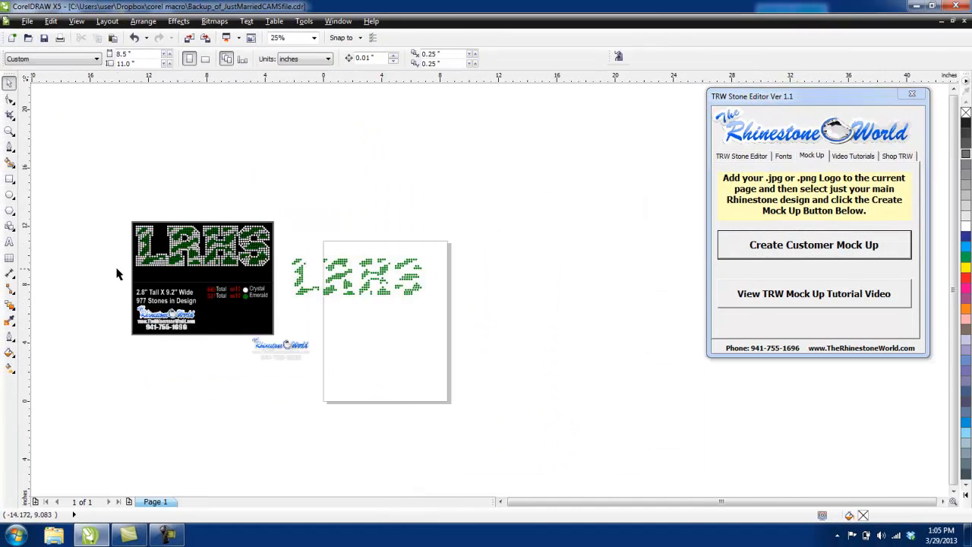
pyautogui.scroll(2, 120, 283)
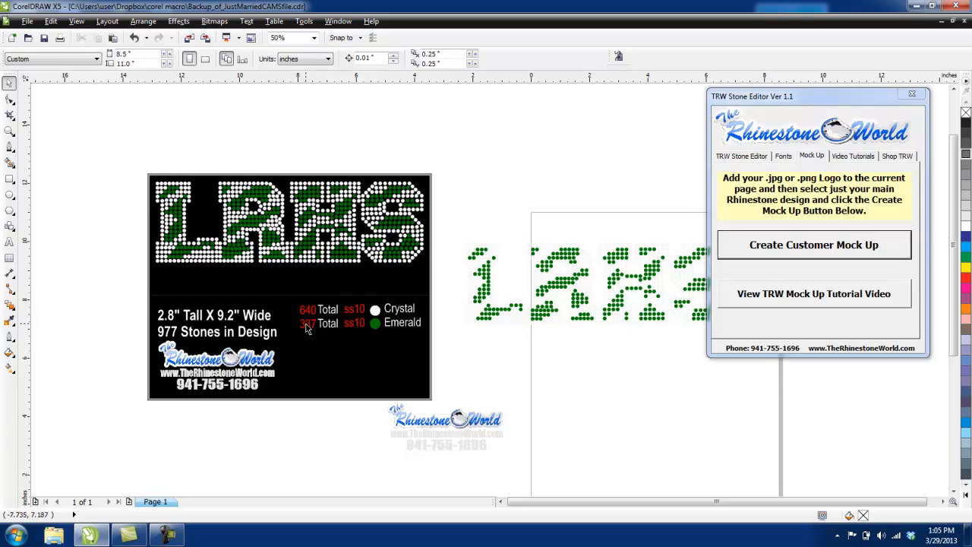
pyautogui.scroll(-2, 361, 347)
pyautogui.click(366, 348)
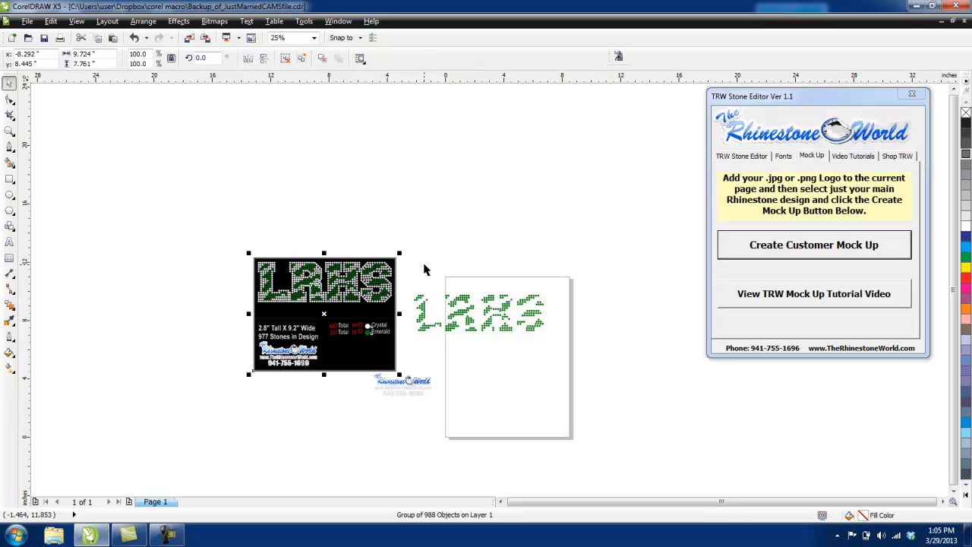
# - Delete the customer mock up and return to the macro's stone editing tools
pyautogui.press('Delete')
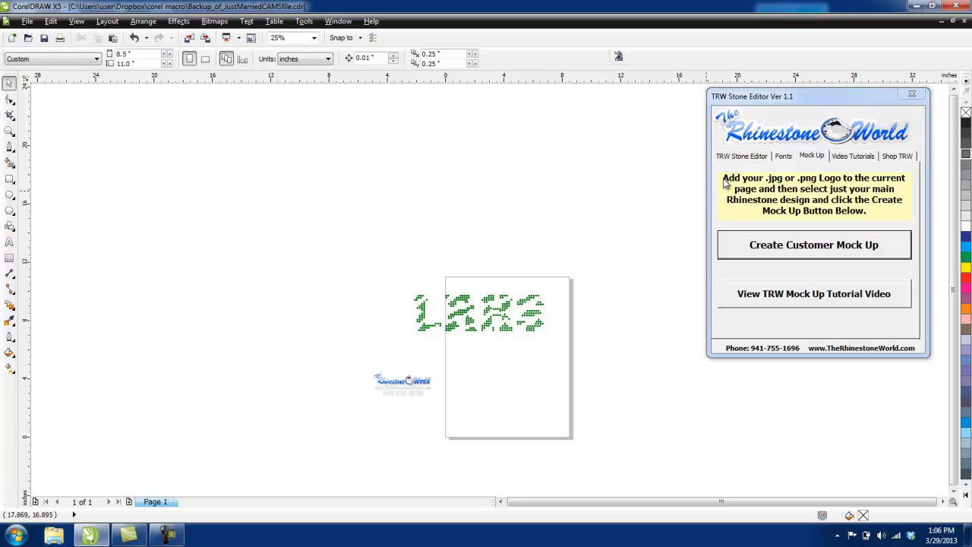
pyautogui.click(783, 156)
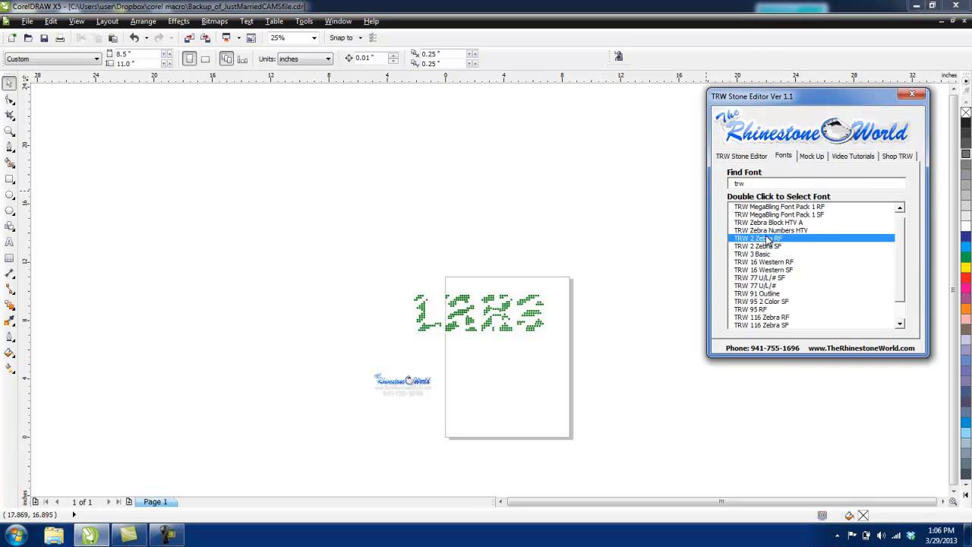
pyautogui.click(741, 156)
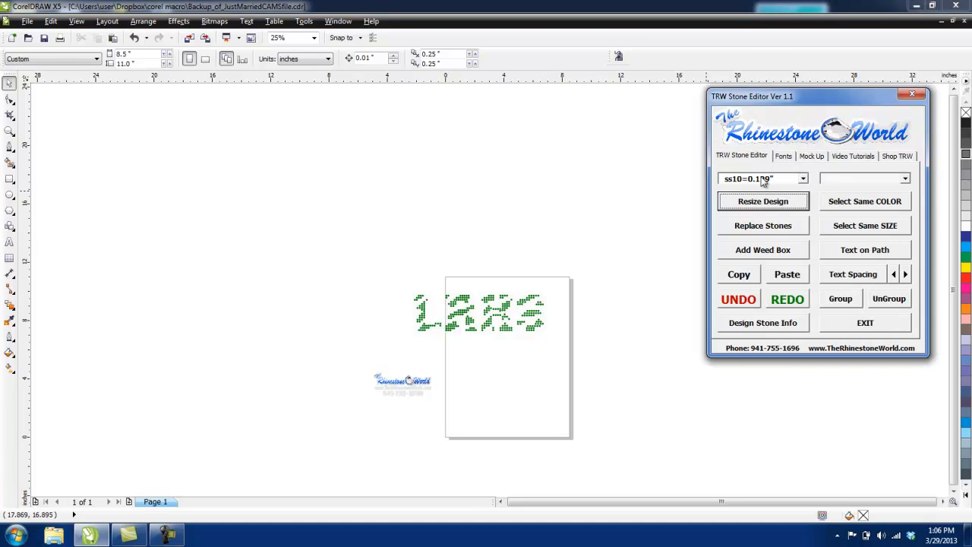
# - Select every stone of the LRHS design and recolor it to Light Pink
pyautogui.click(905, 179)
pyautogui.click(596, 273)
pyautogui.moveTo(590, 263); pyautogui.dragTo(338, 370)
pyautogui.click(905, 179)
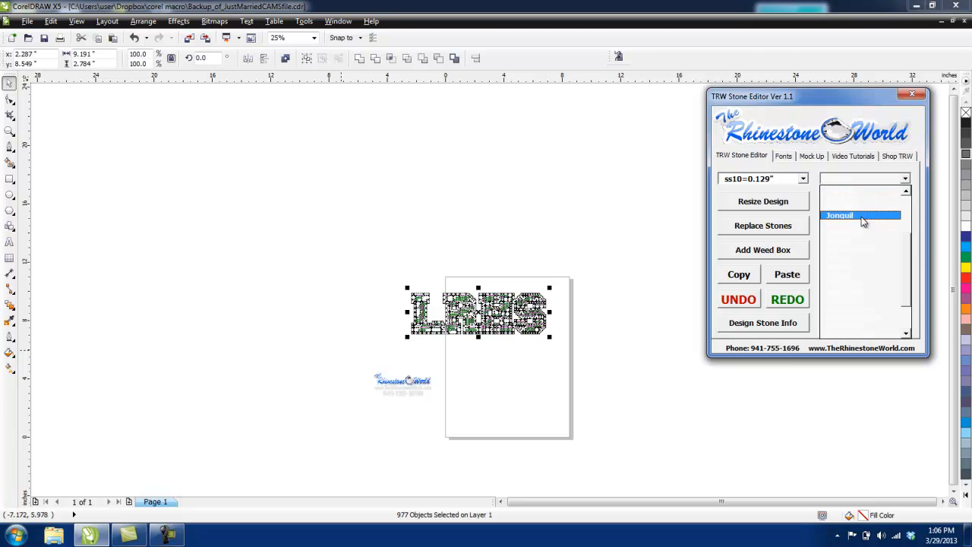
pyautogui.click(860, 225)
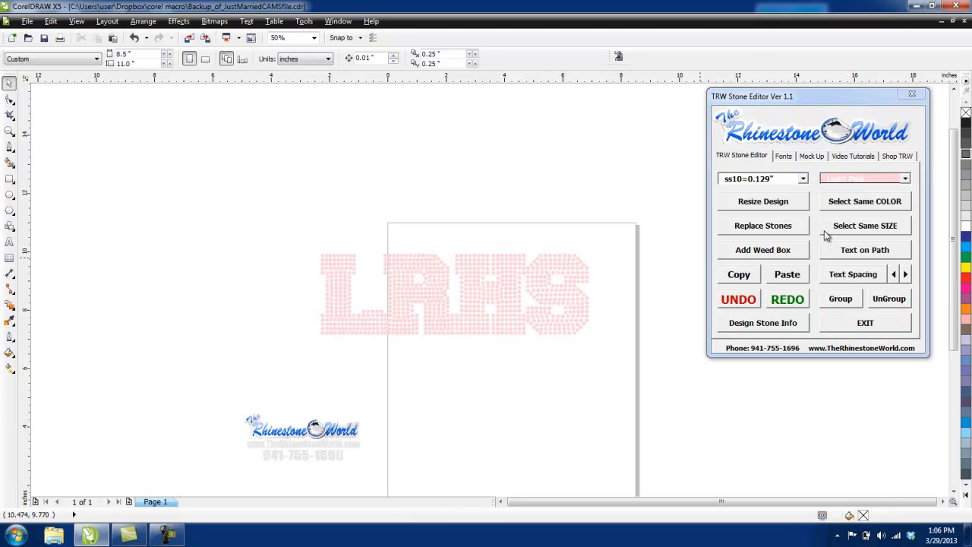
# - Try a weed box around the LRHS design and logo picture together, and delete that box
pyautogui.click(763, 252)
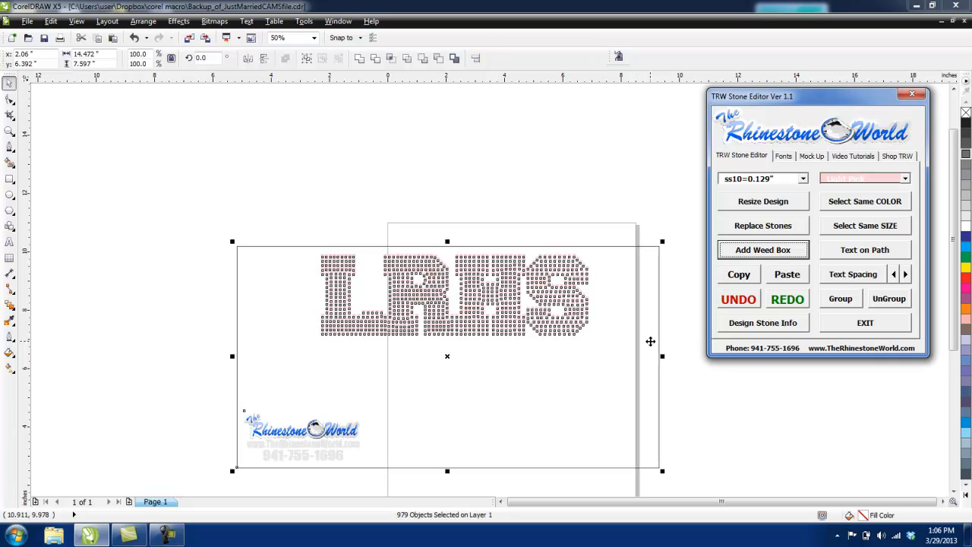
pyautogui.click(689, 416)
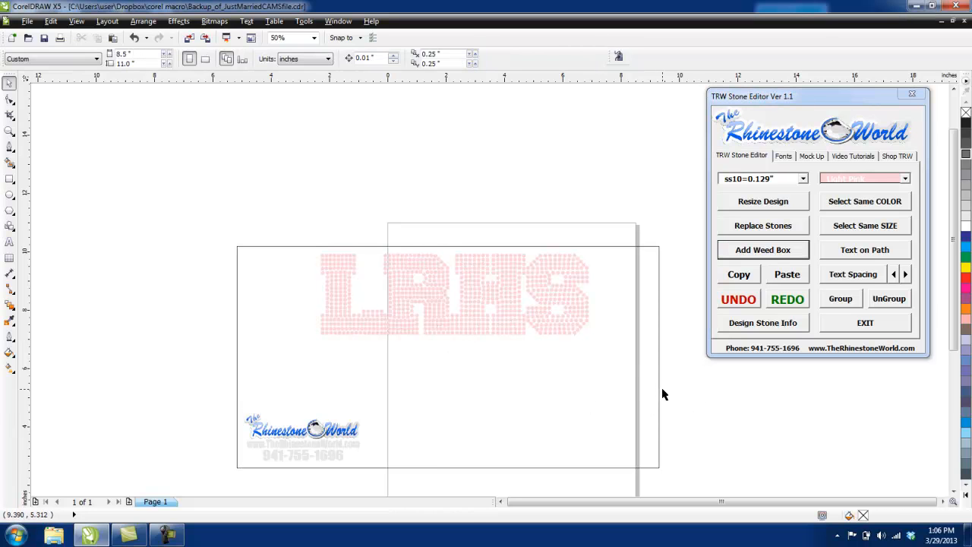
pyautogui.click(659, 395)
pyautogui.press('Delete')
# - Delete the logo picture below the LRHS design
pyautogui.click(326, 451)
pyautogui.press('Delete')
# - Add a weed box around only the LRHS rhinestone design, and delete the box
pyautogui.moveTo(265, 200); pyautogui.dragTo(638, 359)
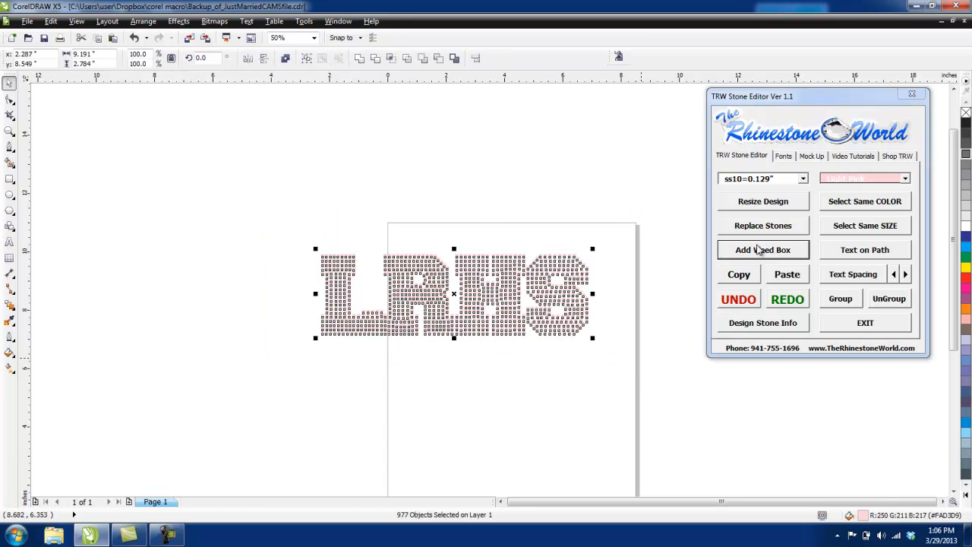
pyautogui.click(761, 251)
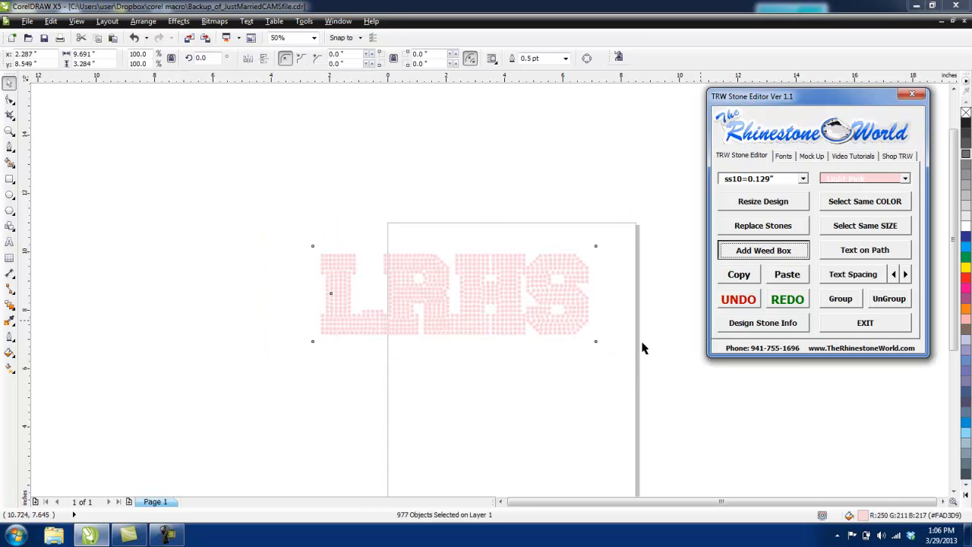
pyautogui.click(597, 340)
pyautogui.press('Delete')
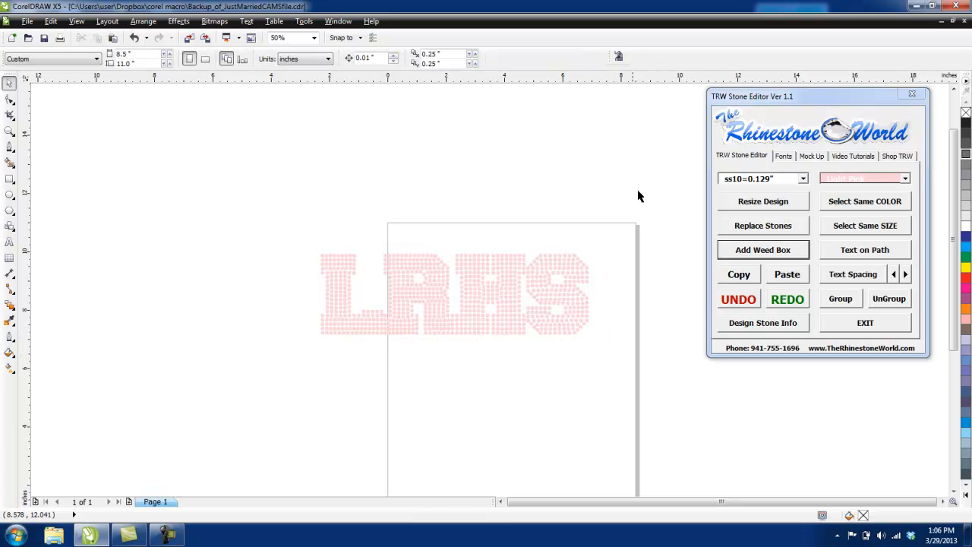